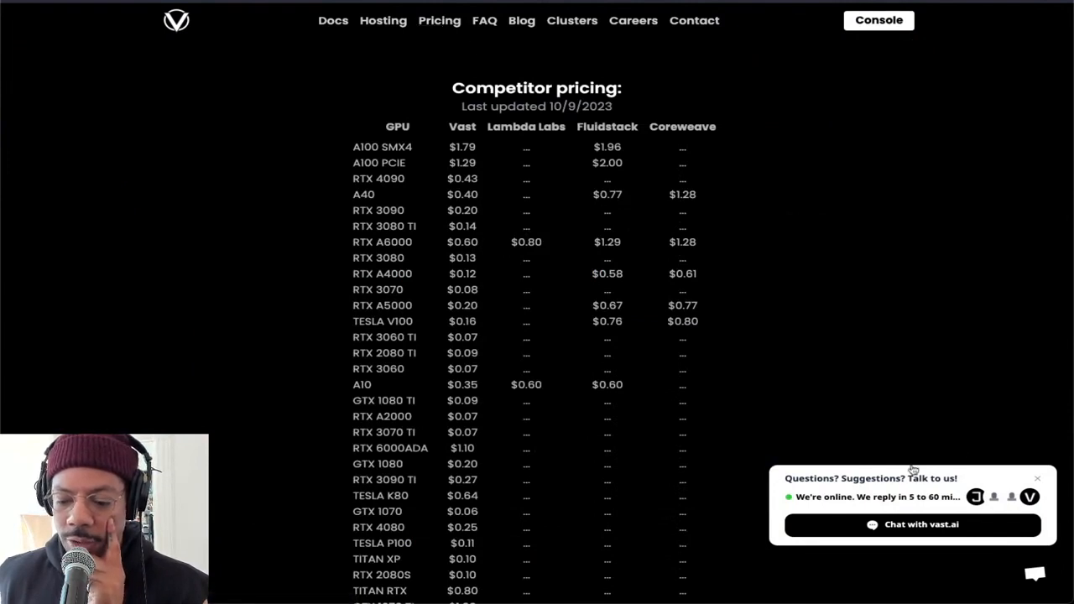
Dismiss the support chat pop-up on the competitor pricing page
{"action": "left_click", "coordinate": [1035, 574]}
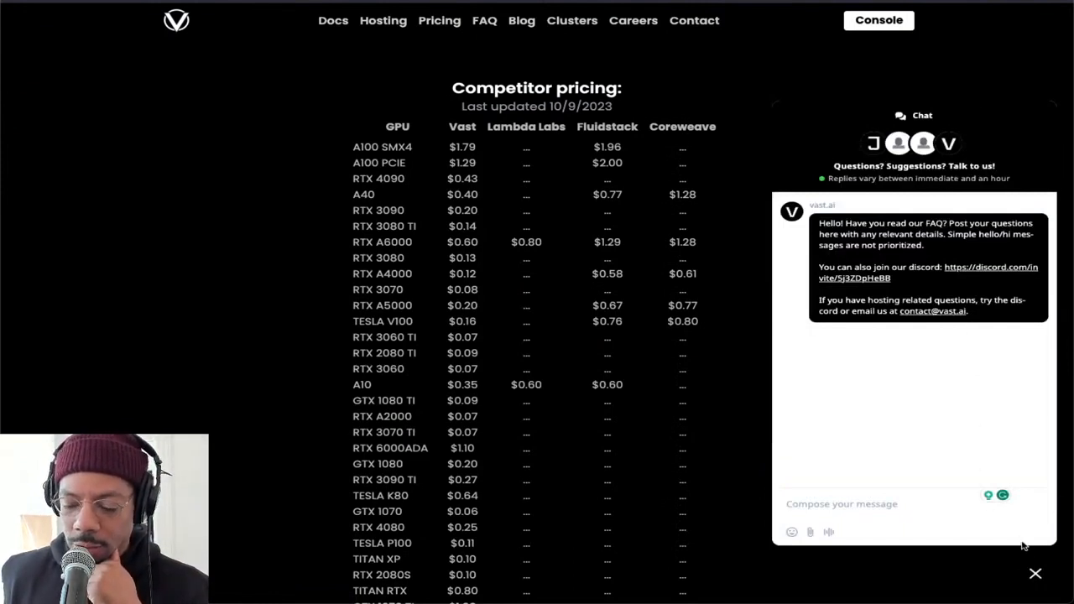
{"action": "right_click", "coordinate": [1036, 567]}
{"action": "left_click", "coordinate": [958, 539]}
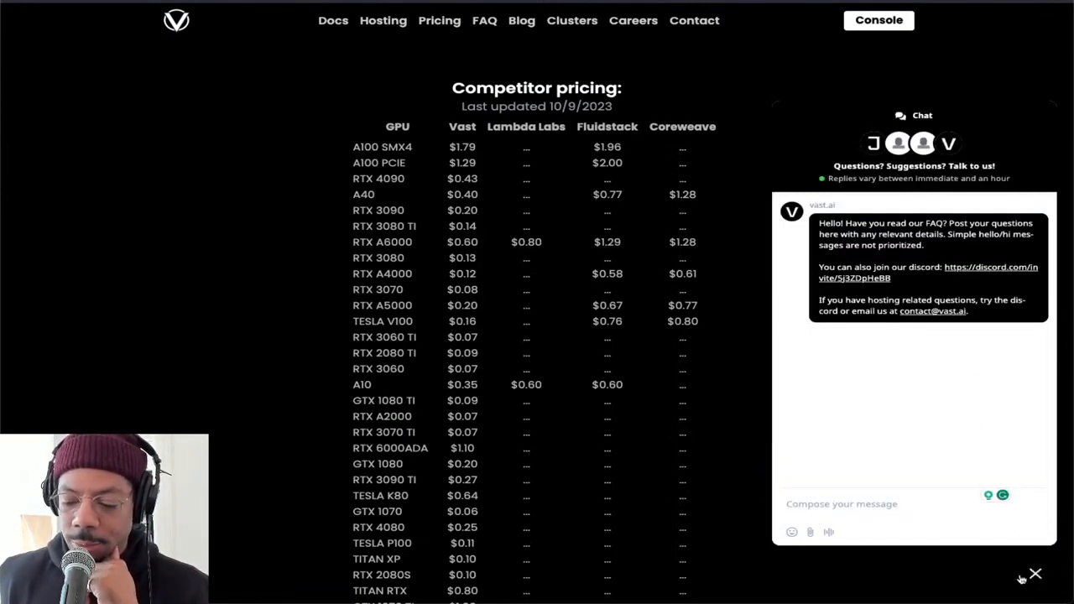
{"action": "left_click", "coordinate": [1034, 582]}
{"action": "scroll", "coordinate": [804, 398], "scroll_direction": "down", "scroll_amount": 1}
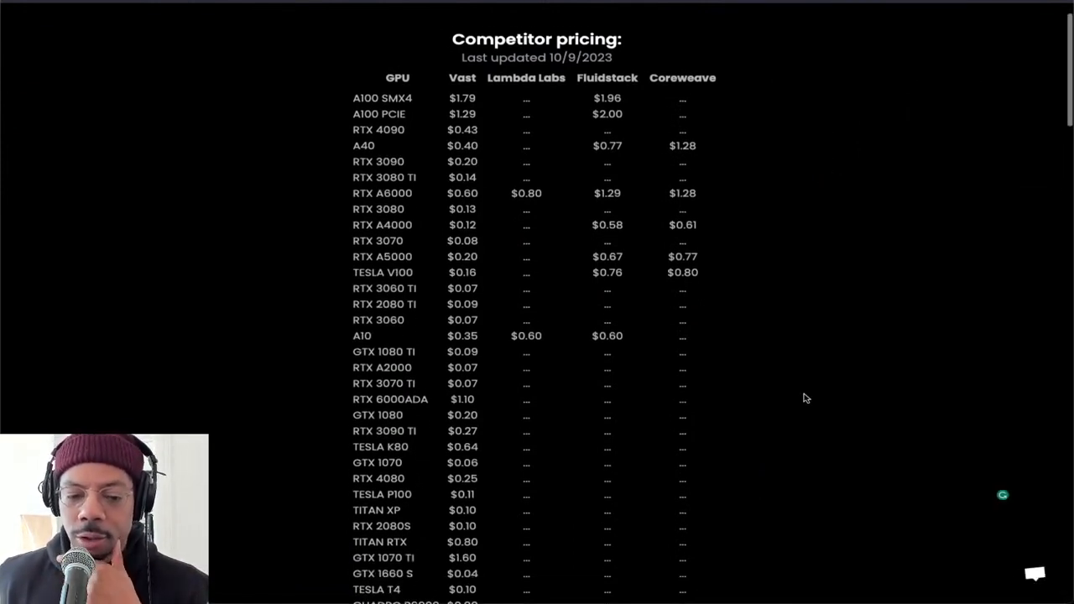
{"action": "scroll", "coordinate": [804, 397], "scroll_direction": "up", "scroll_amount": 1}
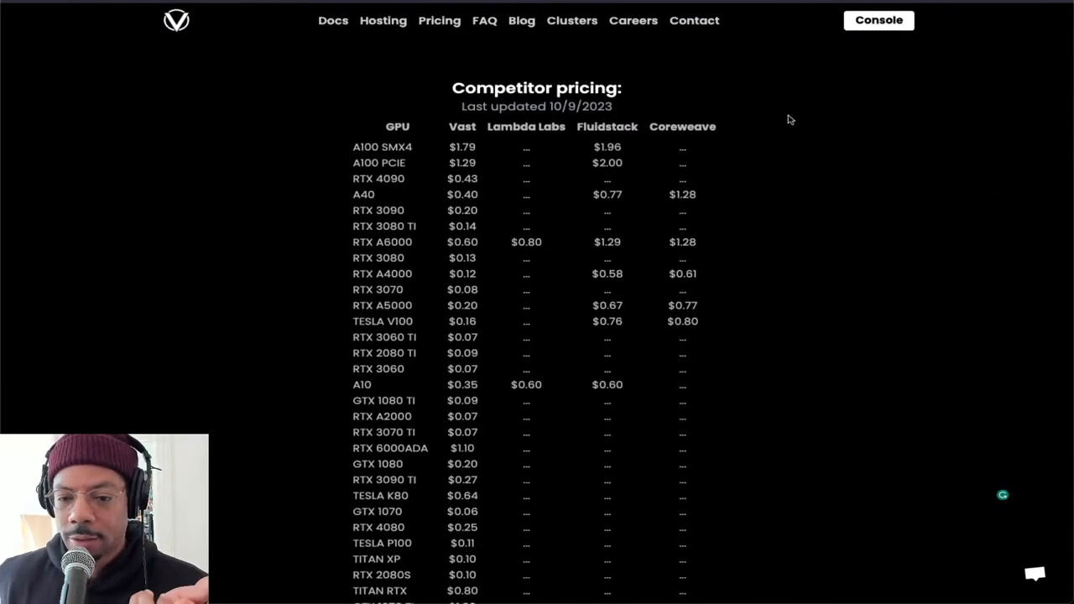
Open RunPod's My Pods page in a new tab and dismiss the support message
{"action": "left_click", "coordinate": [544, 1]}
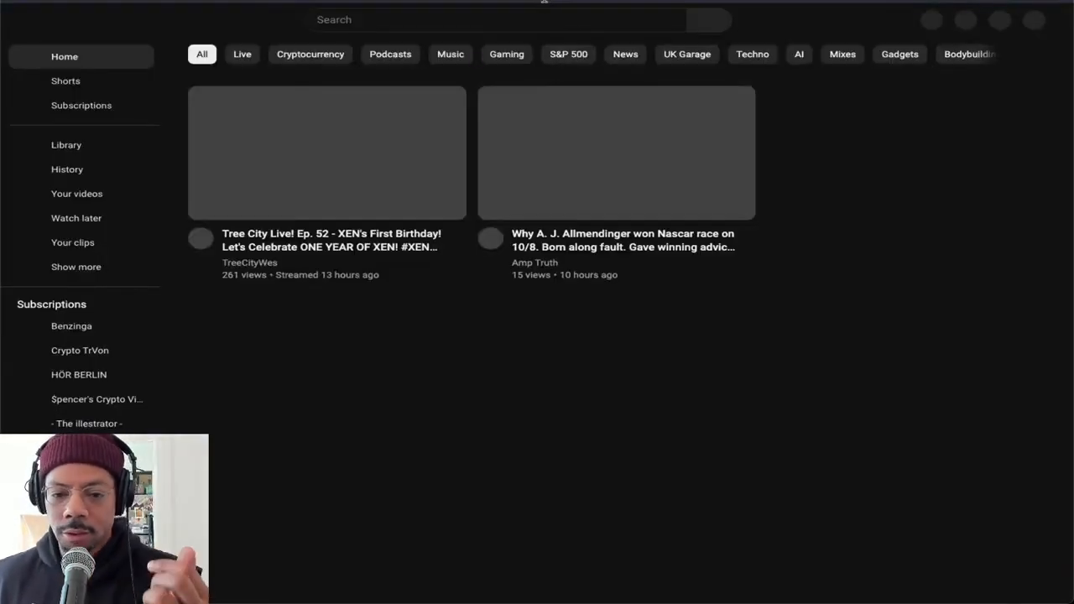
{"action": "type", "text": "r"}
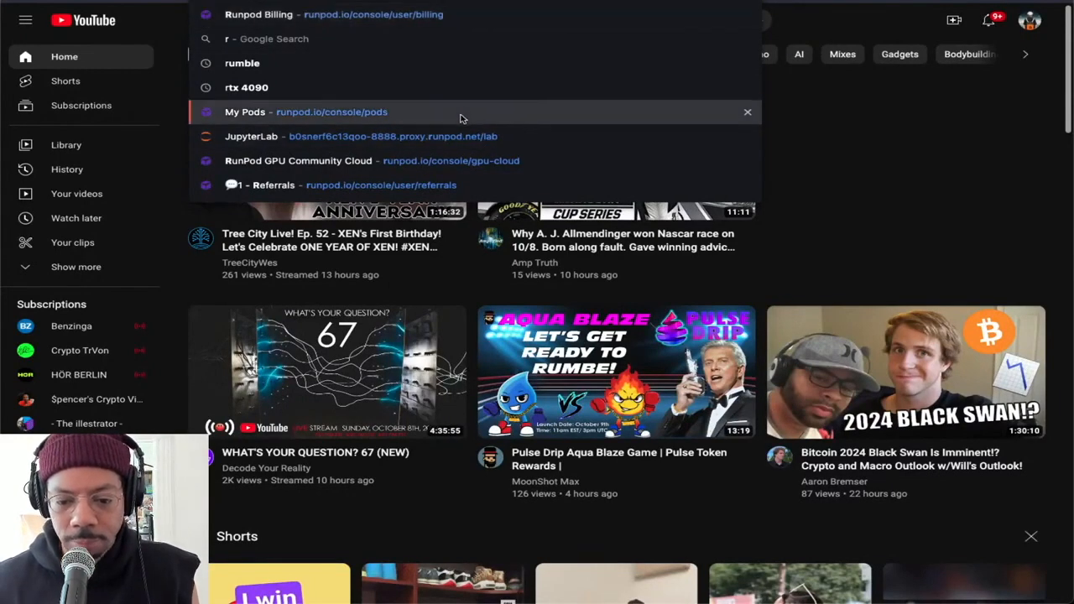
{"action": "left_click", "coordinate": [462, 114]}
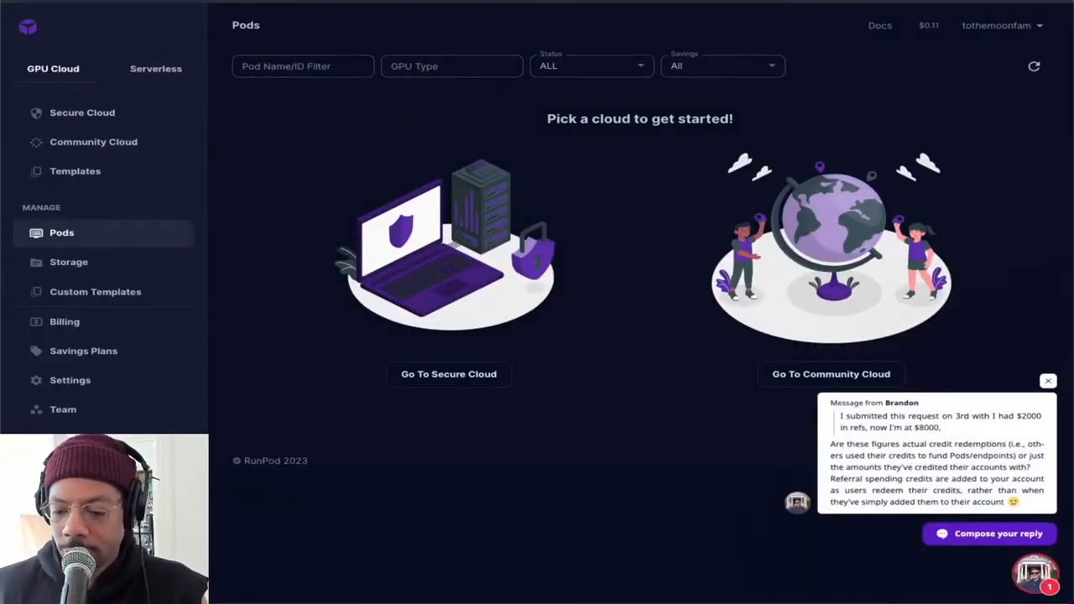
{"action": "left_click", "coordinate": [1048, 381]}
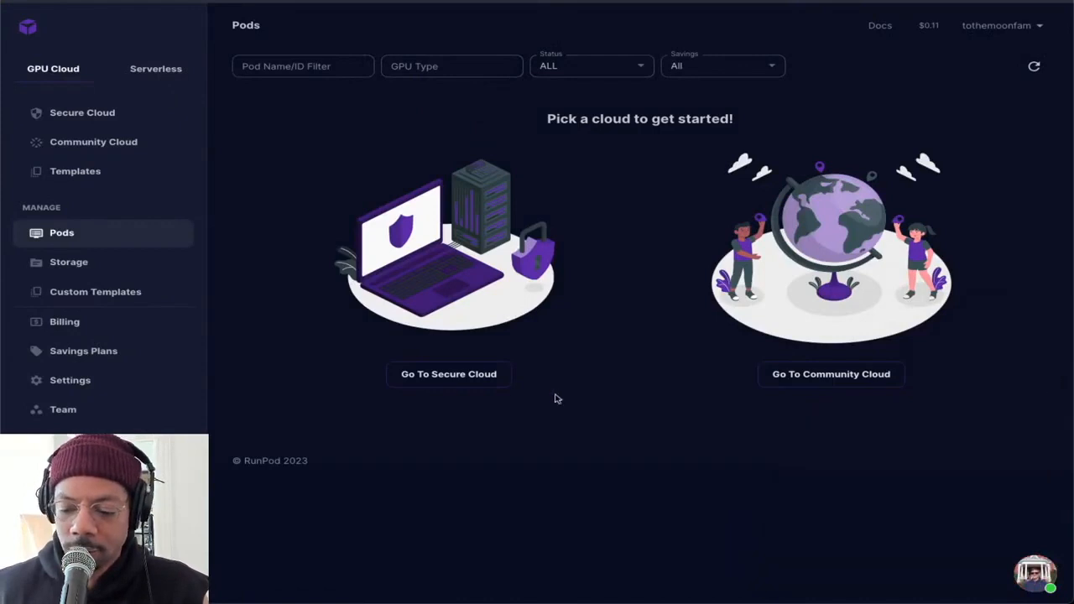
Examine RunPod's hourly GPU prices and availability in Secure Cloud and Community Cloud, including the RTX 3090 Ti rate
{"action": "left_click", "coordinate": [43, 113]}
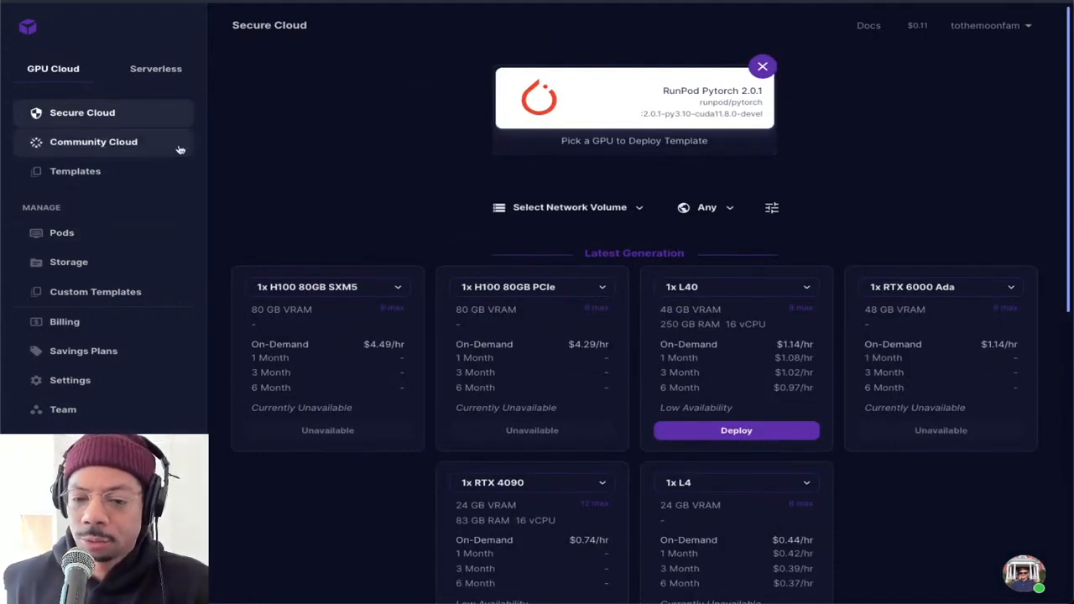
{"action": "left_click", "coordinate": [135, 144]}
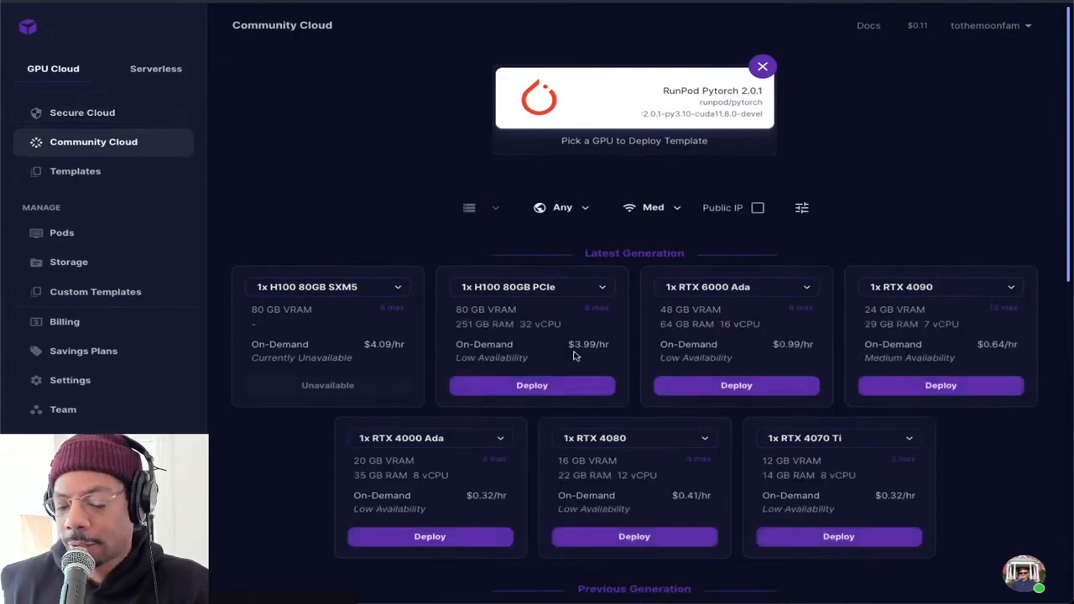
{"action": "scroll", "coordinate": [587, 355], "scroll_direction": "down", "scroll_amount": 1}
{"action": "scroll", "coordinate": [634, 285], "scroll_direction": "down", "scroll_amount": 3}
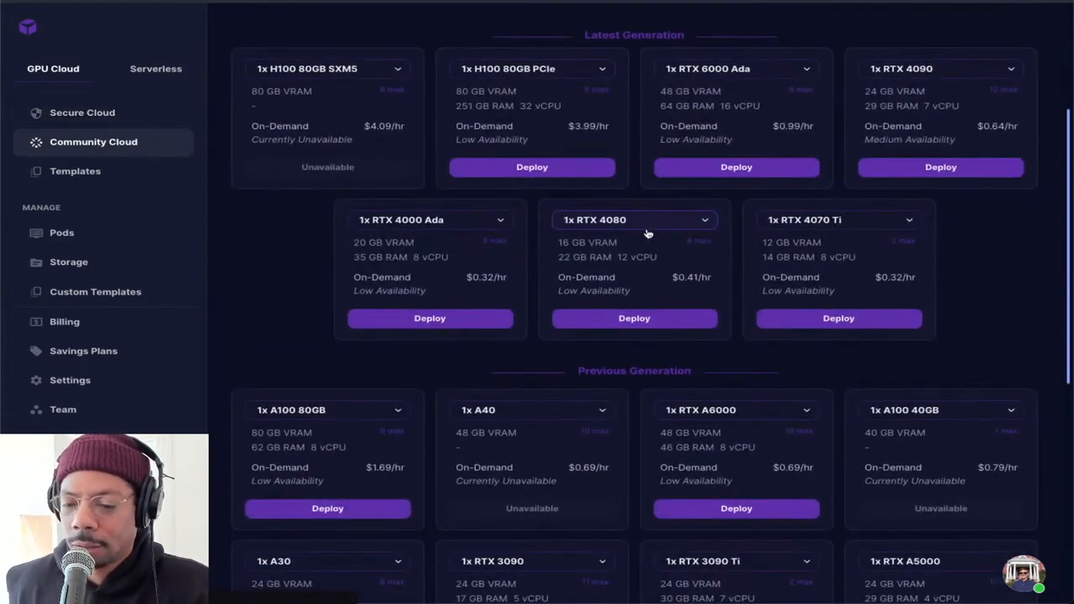
{"action": "scroll", "coordinate": [594, 276], "scroll_direction": "up", "scroll_amount": 1}
{"action": "scroll", "coordinate": [594, 275], "scroll_direction": "down", "scroll_amount": 2}
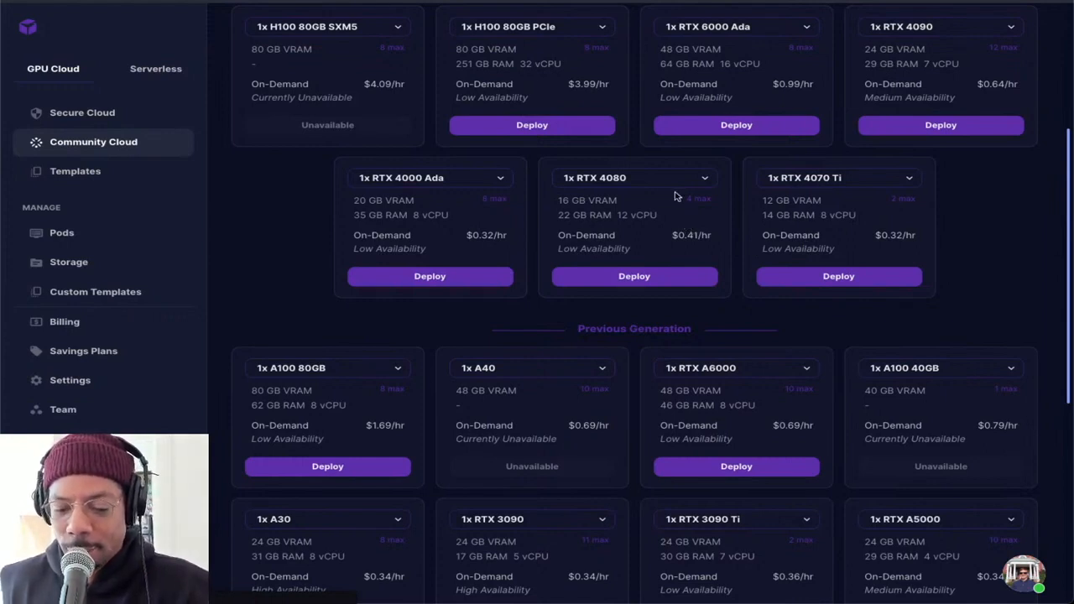
{"action": "scroll", "coordinate": [606, 304], "scroll_direction": "down", "scroll_amount": 1}
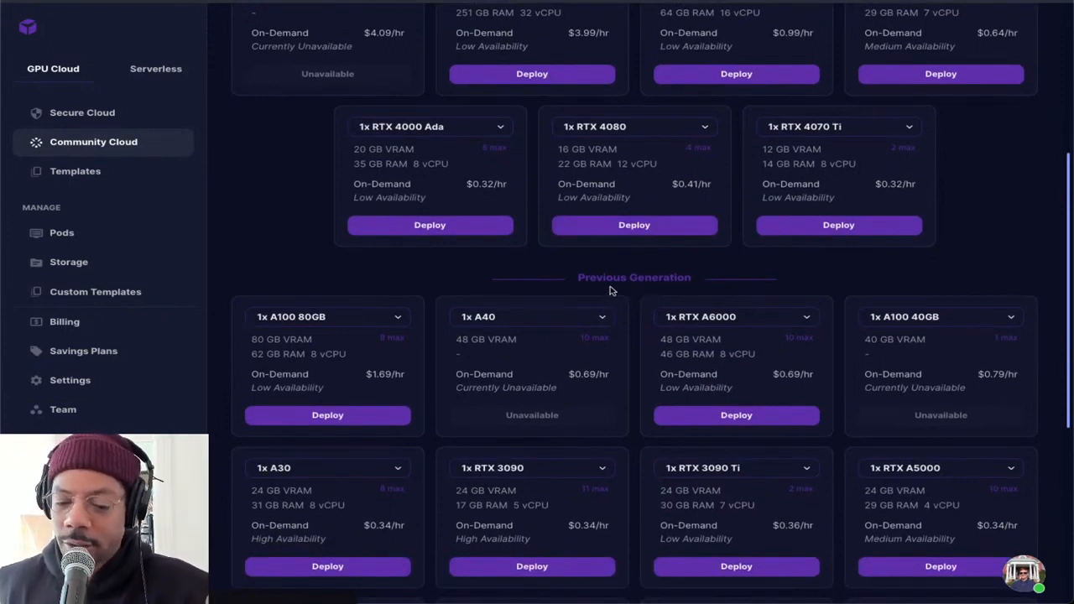
{"action": "scroll", "coordinate": [610, 290], "scroll_direction": "down", "scroll_amount": 1}
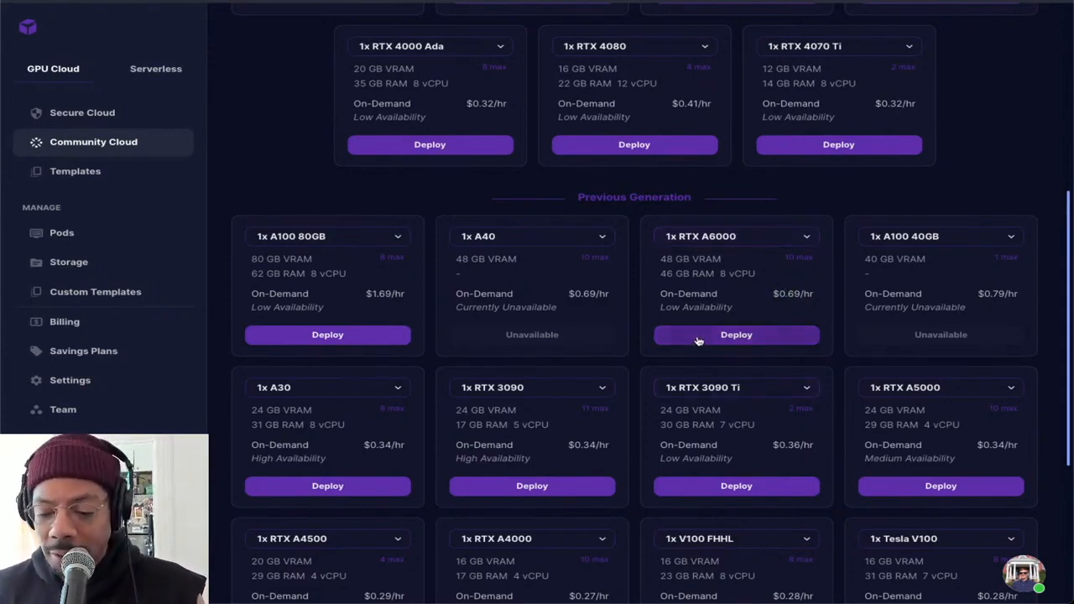
{"action": "scroll", "coordinate": [763, 381], "scroll_direction": "down", "scroll_amount": 1}
{"action": "left_click_drag", "start_coordinate": [799, 359], "coordinate": [712, 372]}
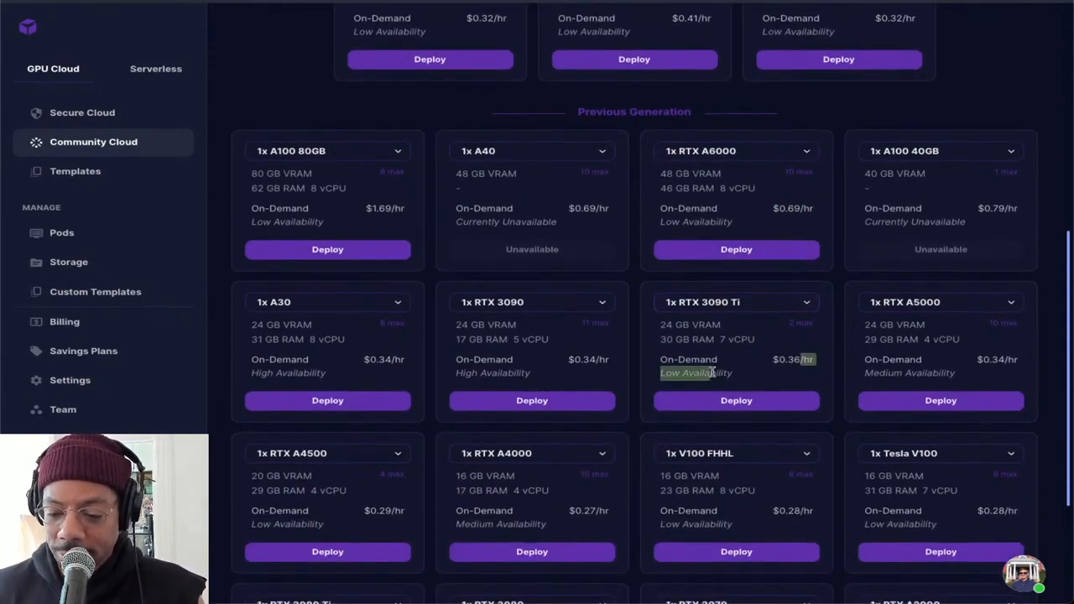
{"action": "left_click_drag", "start_coordinate": [802, 359], "coordinate": [753, 365]}
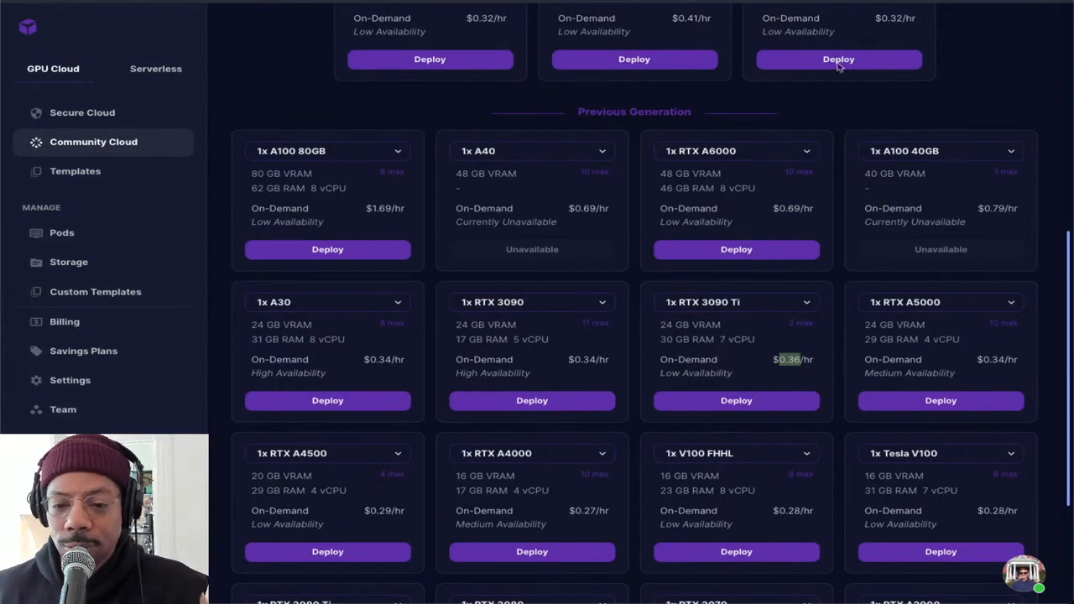
Switch to the Vast.ai console and filter the rental offers to 1X GPU
{"action": "key", "text": "ctrl+Tab"}
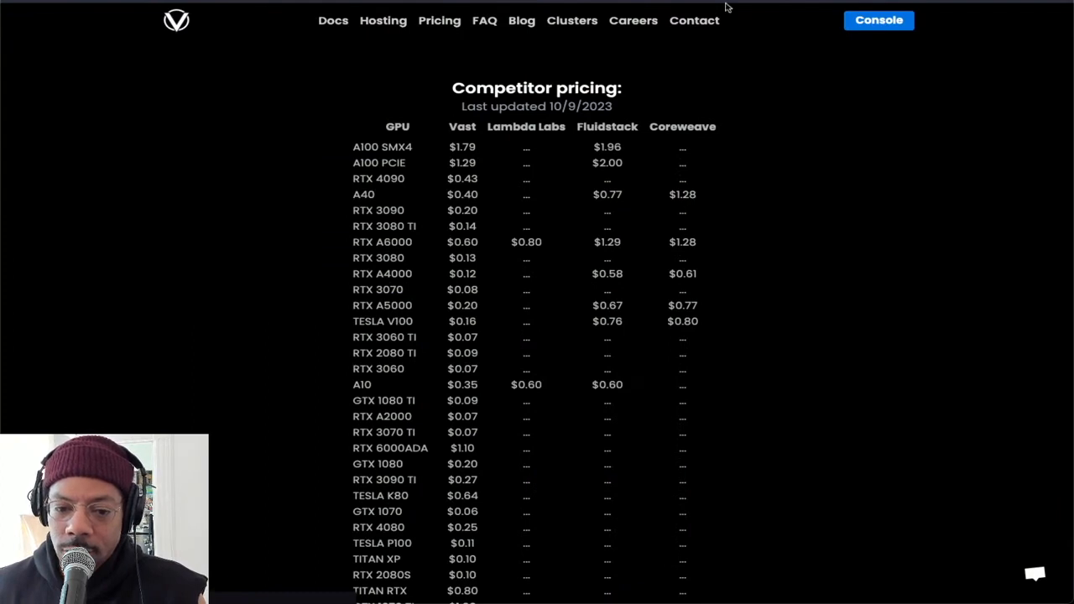
{"action": "key", "text": "ctrl+Tab"}
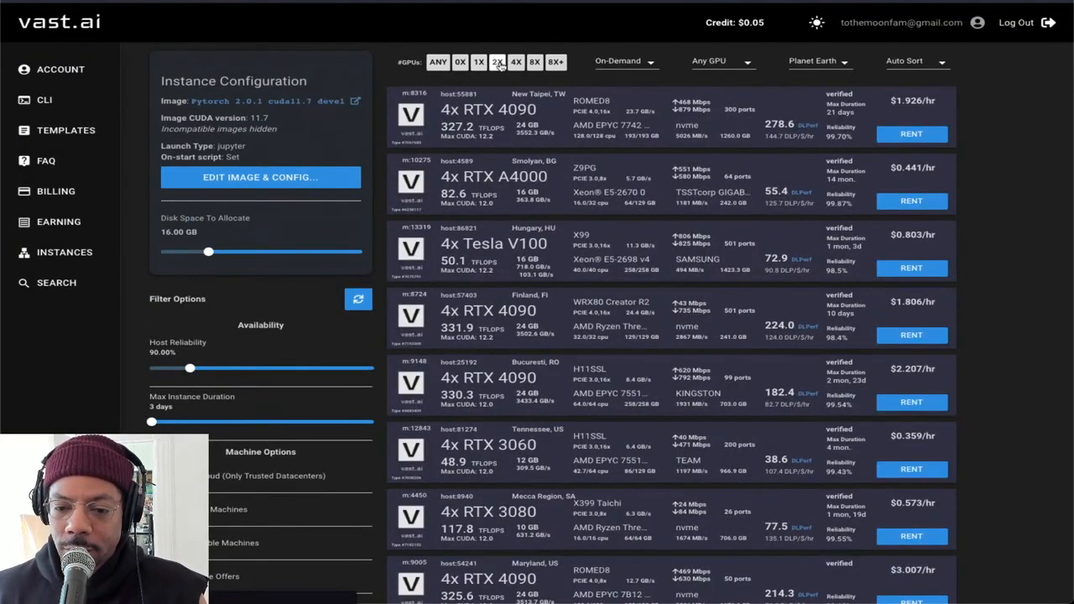
{"action": "mouse_move", "coordinate": [961, 109]}
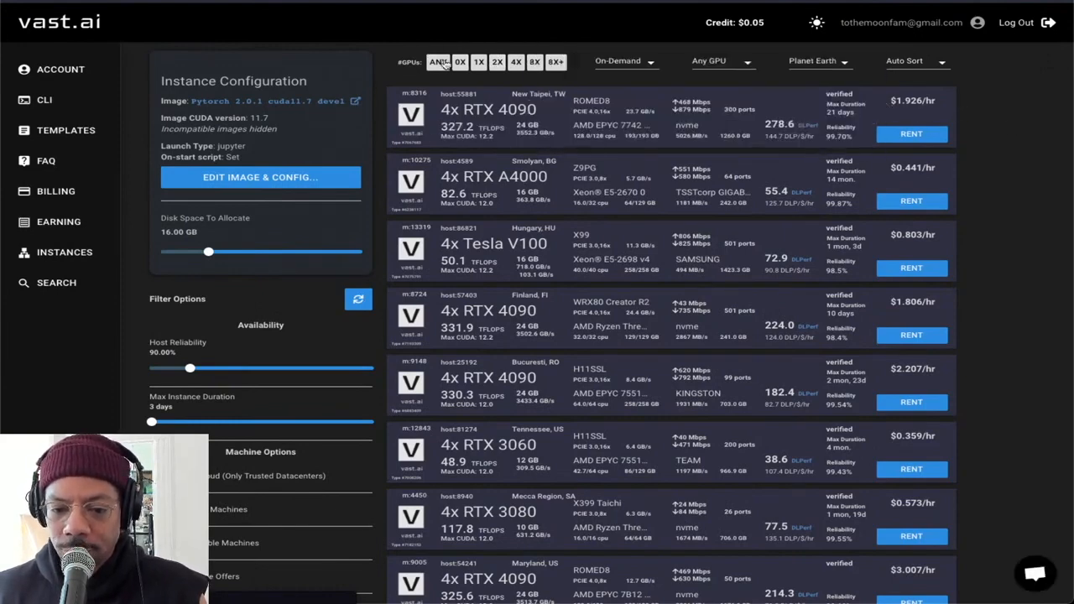
{"action": "left_click", "coordinate": [478, 63]}
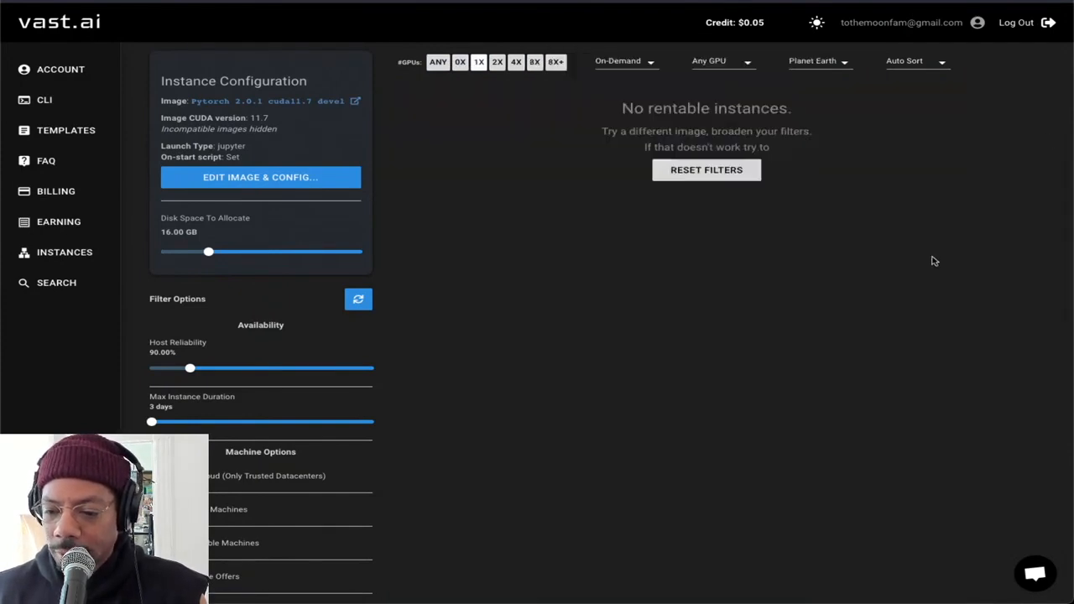
{"action": "left_click", "coordinate": [478, 64]}
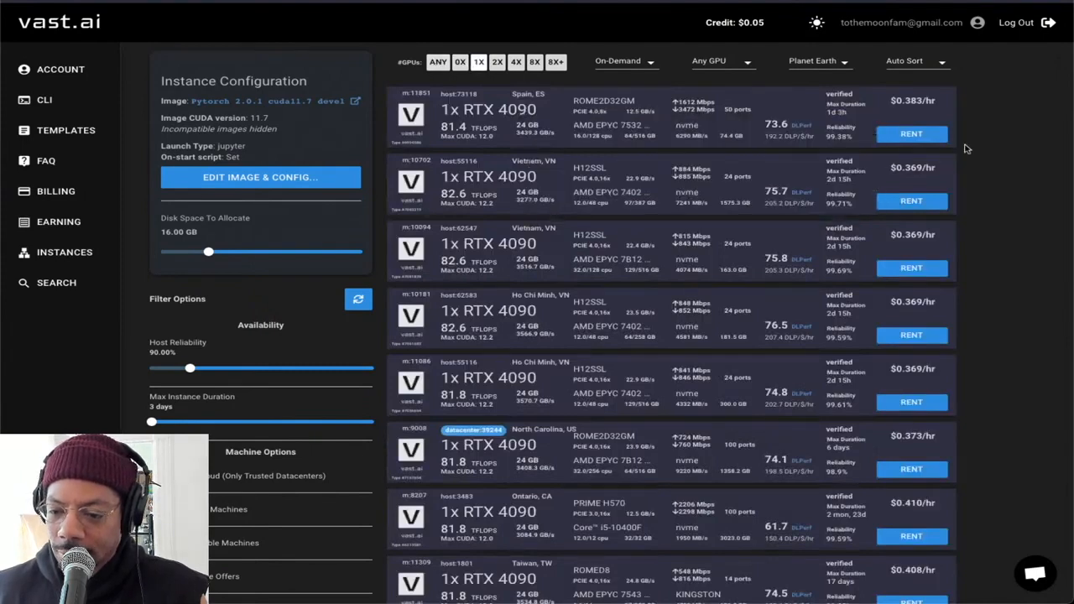
Sort the single-GPU offers by Price (dec.), and switch the sorting to Price (inc.)
{"action": "scroll", "coordinate": [985, 209], "scroll_direction": "down", "scroll_amount": 1}
{"action": "scroll", "coordinate": [986, 210], "scroll_direction": "up", "scroll_amount": 1}
{"action": "left_click", "coordinate": [939, 60]}
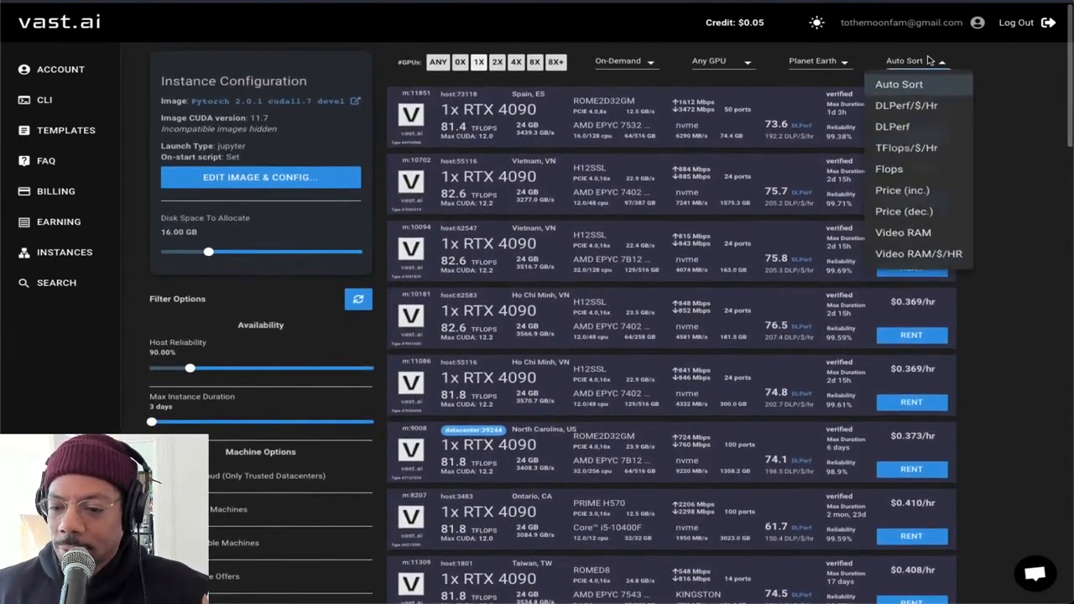
{"action": "left_click", "coordinate": [934, 216]}
{"action": "left_click", "coordinate": [940, 63]}
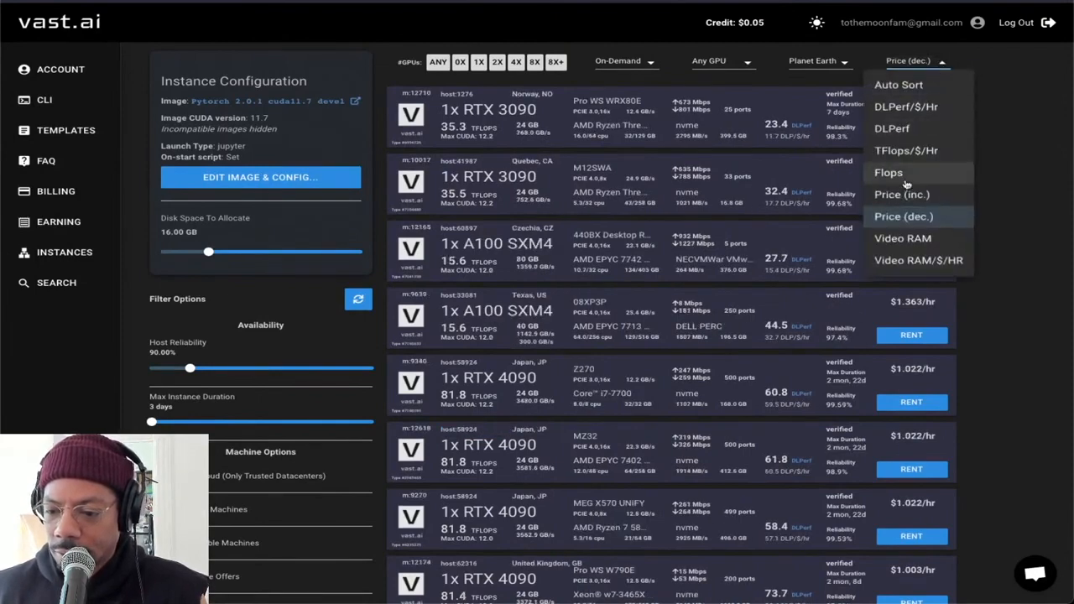
{"action": "left_click", "coordinate": [923, 198]}
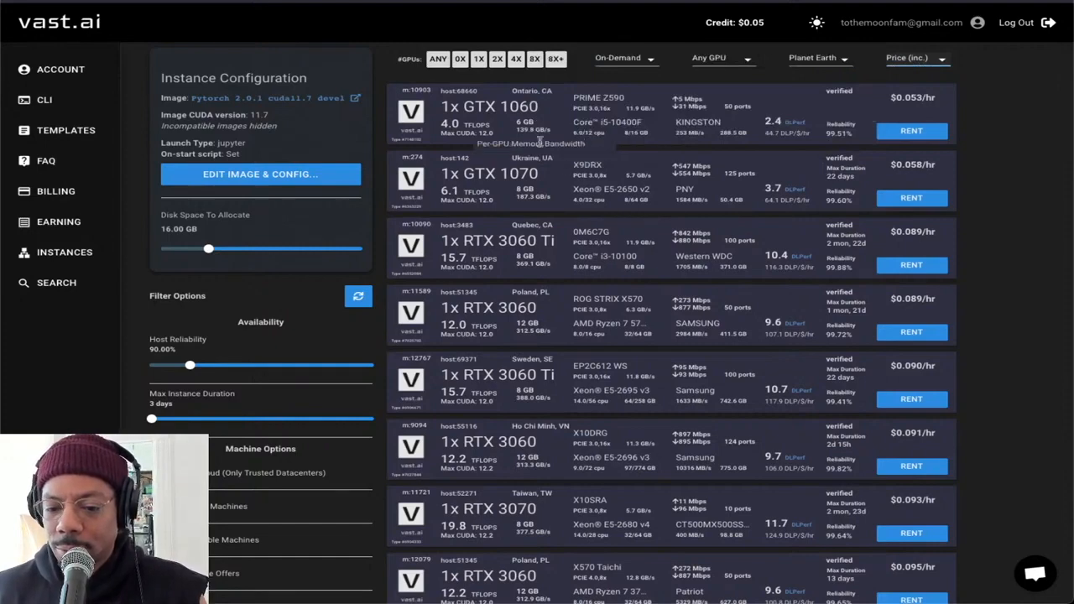
Enlarge the page and check the per-GPU RAM of the RTX 3060 offer in Poland
{"action": "scroll", "coordinate": [977, 179], "scroll_direction": "down", "scroll_amount": 1}
{"action": "scroll", "coordinate": [970, 180], "scroll_direction": "down", "scroll_amount": 2}
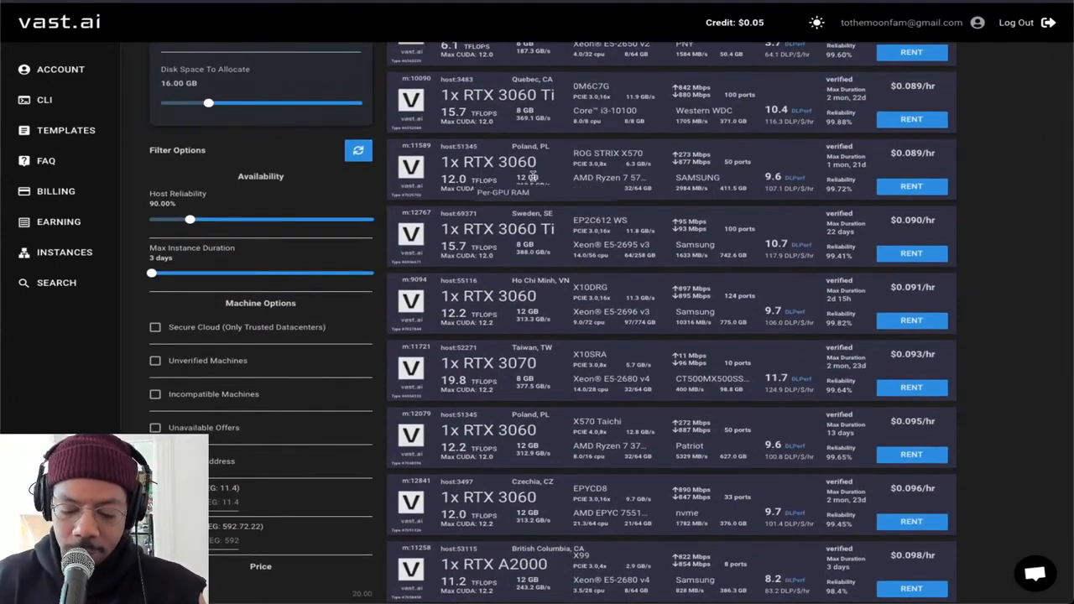
{"action": "key", "text": "ctrl+plus"}
{"action": "key", "text": "ctrl+plus"}
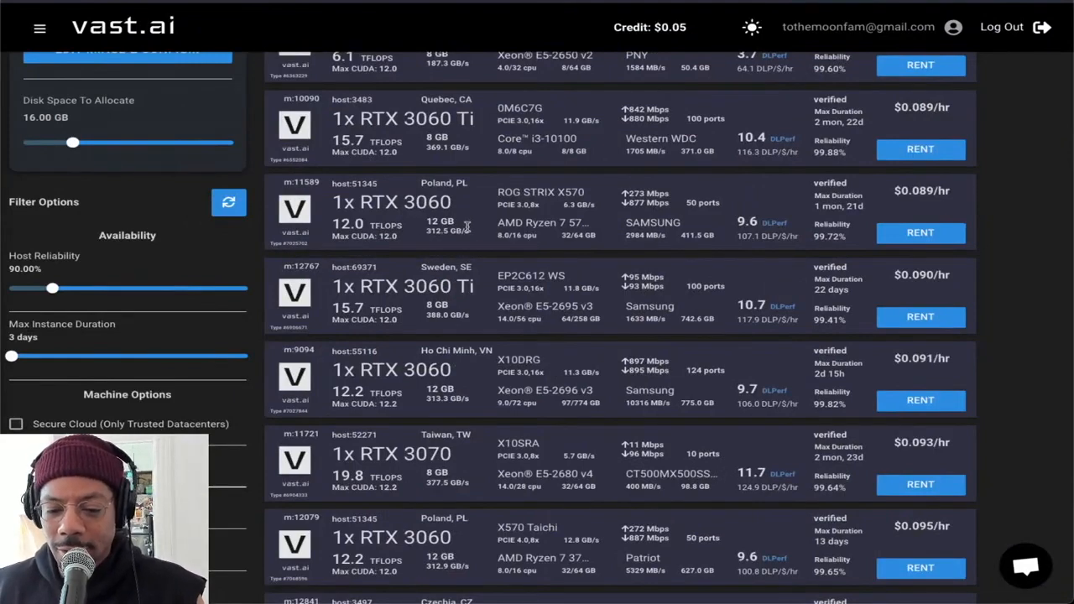
{"action": "left_click_drag", "start_coordinate": [459, 224], "coordinate": [427, 221]}
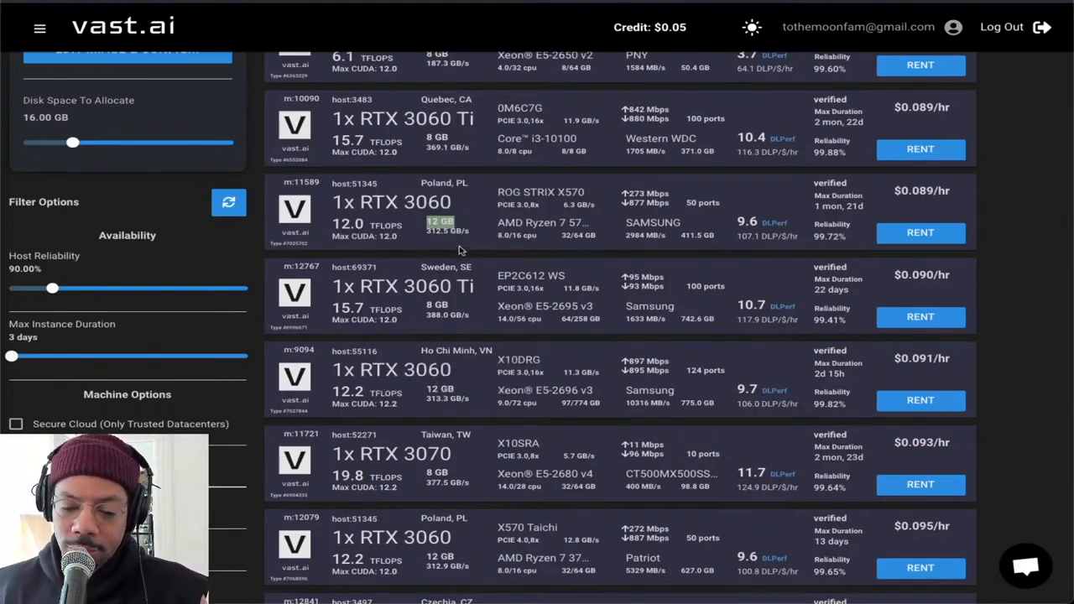
Compare the per-GPU RAM of the next cheapest offers, including the RTX 3060 in Ho Chi Minh
{"action": "scroll", "coordinate": [465, 323], "scroll_direction": "down", "scroll_amount": 1}
{"action": "scroll", "coordinate": [530, 401], "scroll_direction": "down", "scroll_amount": 1}
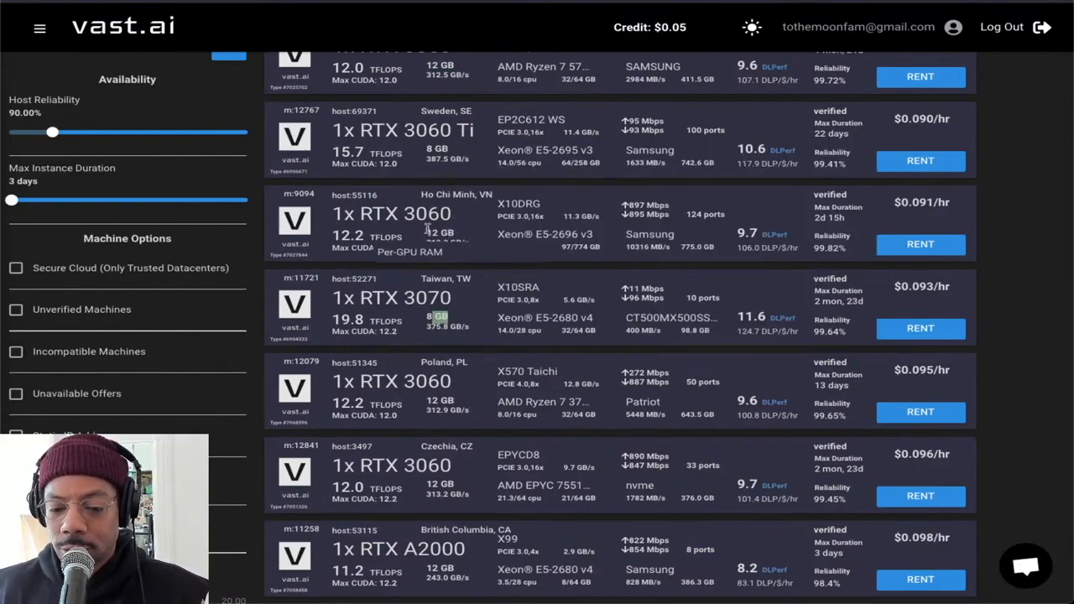
{"action": "left_click_drag", "start_coordinate": [451, 234], "coordinate": [425, 237]}
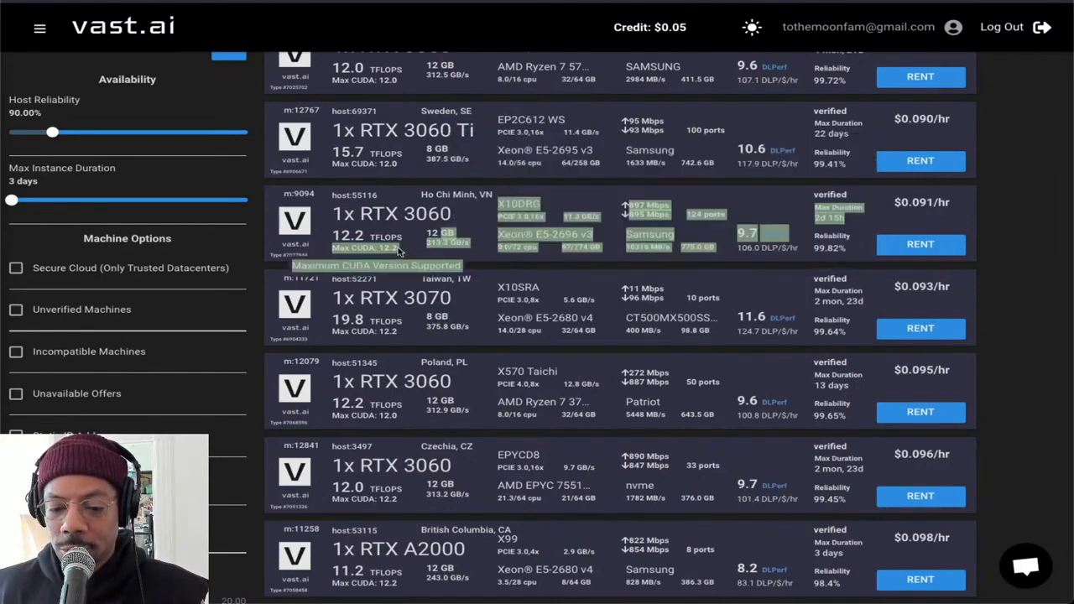
{"action": "left_click", "coordinate": [443, 231]}
{"action": "scroll", "coordinate": [445, 227], "scroll_direction": "down", "scroll_amount": 1}
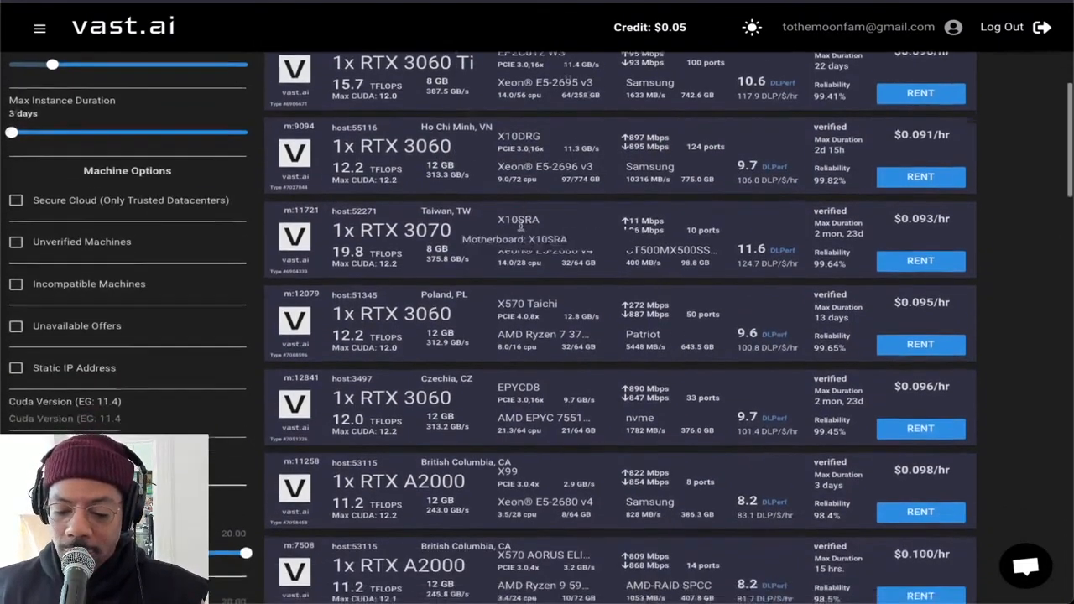
Examine the low-priced offers from the start of the list through the RTX A4000 and RTX 3070 entries
{"action": "scroll", "coordinate": [470, 209], "scroll_direction": "up", "scroll_amount": 5}
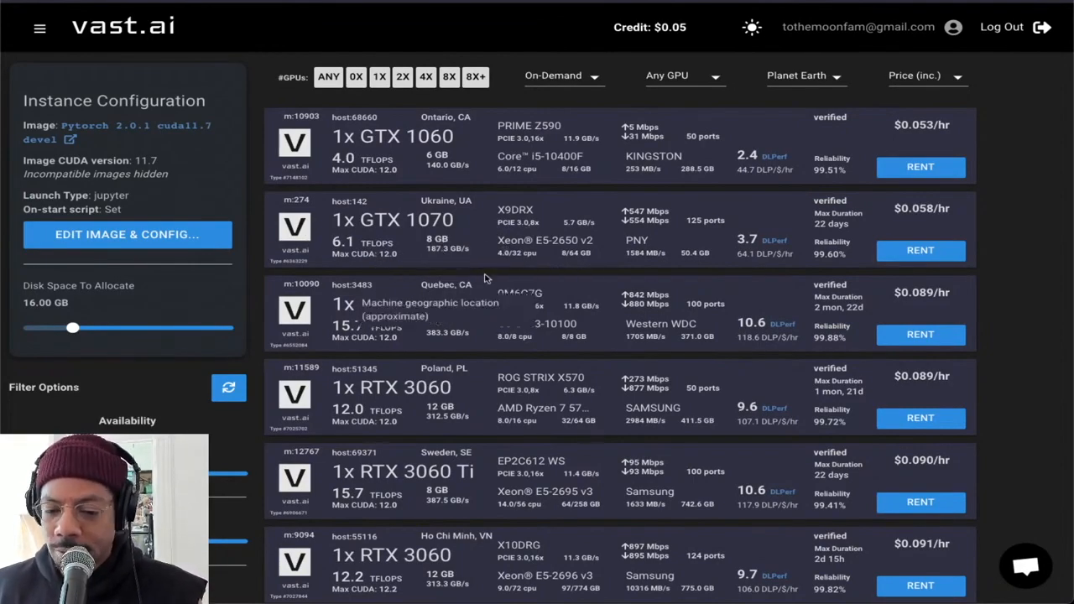
{"action": "scroll", "coordinate": [495, 252], "scroll_direction": "down", "scroll_amount": 10}
{"action": "scroll", "coordinate": [500, 245], "scroll_direction": "down", "scroll_amount": 5}
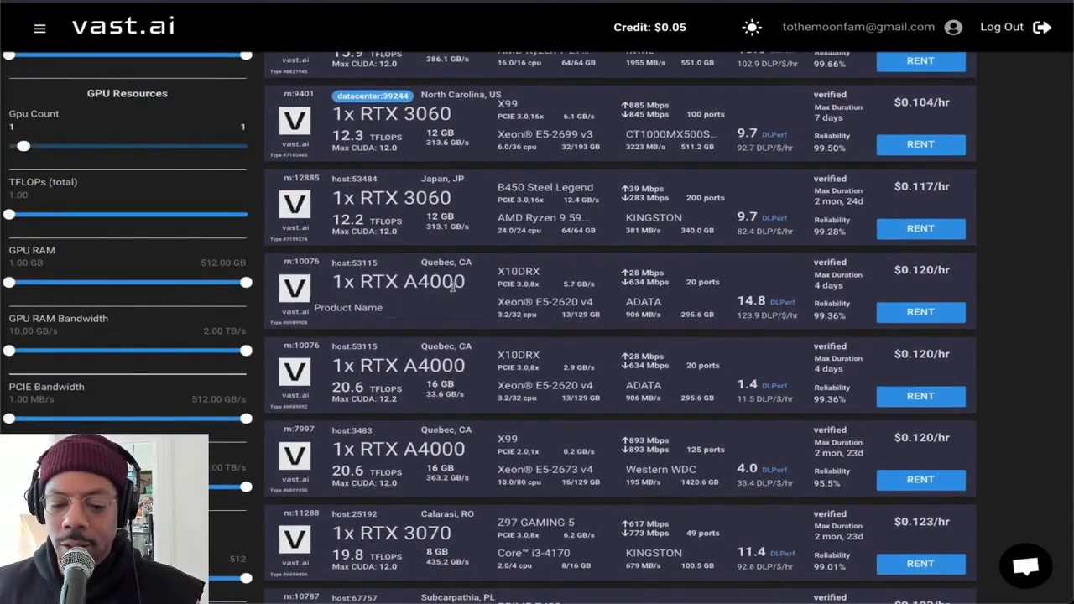
{"action": "scroll", "coordinate": [470, 251], "scroll_direction": "down", "scroll_amount": 1}
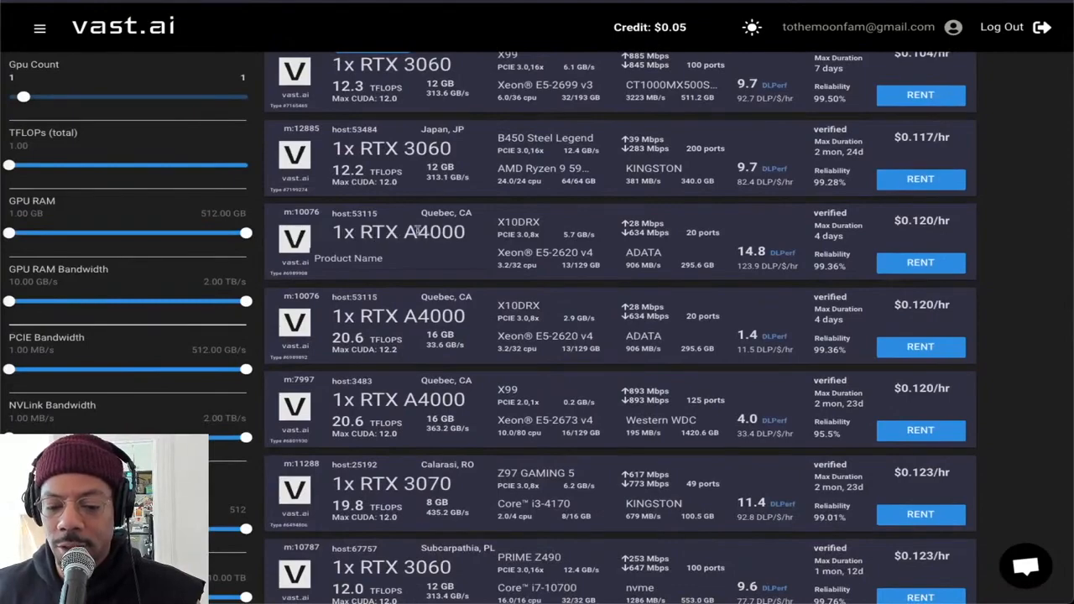
{"action": "scroll", "coordinate": [406, 291], "scroll_direction": "down", "scroll_amount": 4}
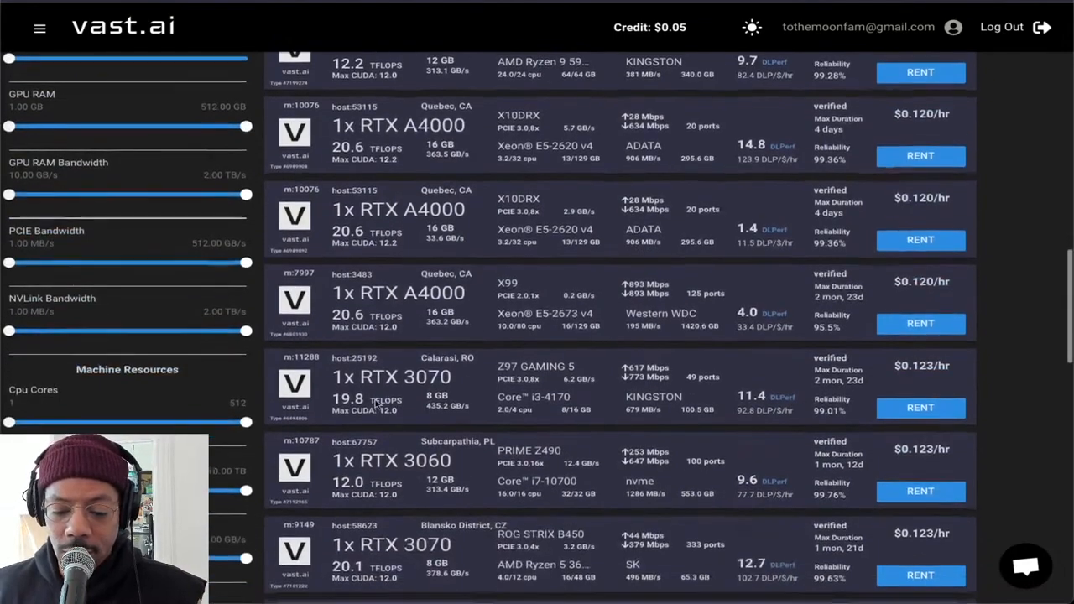
{"action": "scroll", "coordinate": [406, 292], "scroll_direction": "down", "scroll_amount": 4}
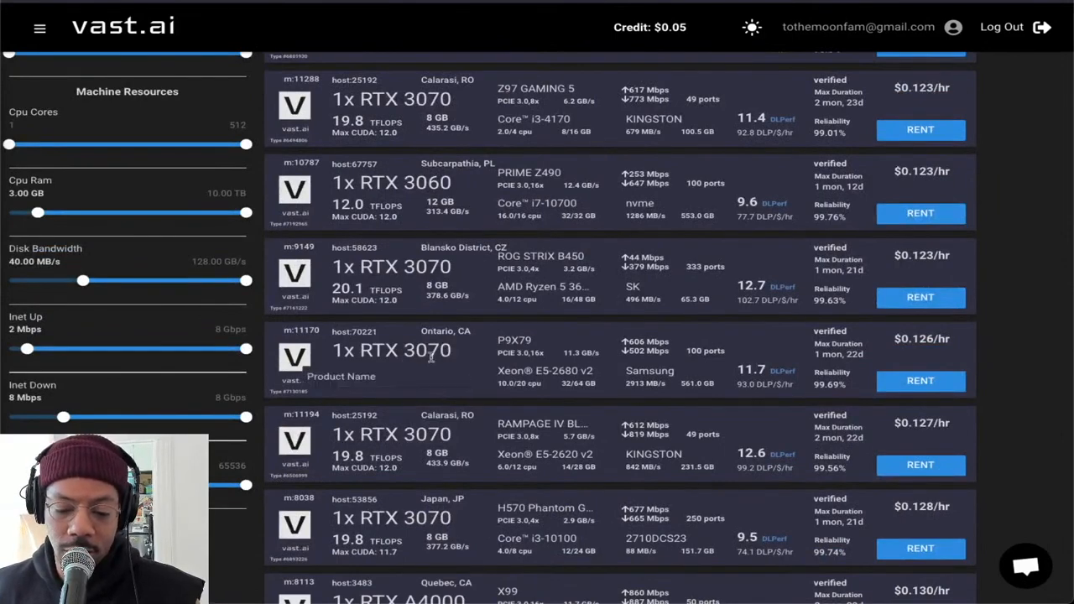
Check the remaining low-priced single-GPU offers, and limit the list to machines with 4X GPUs
{"action": "scroll", "coordinate": [423, 353], "scroll_direction": "down", "scroll_amount": 6}
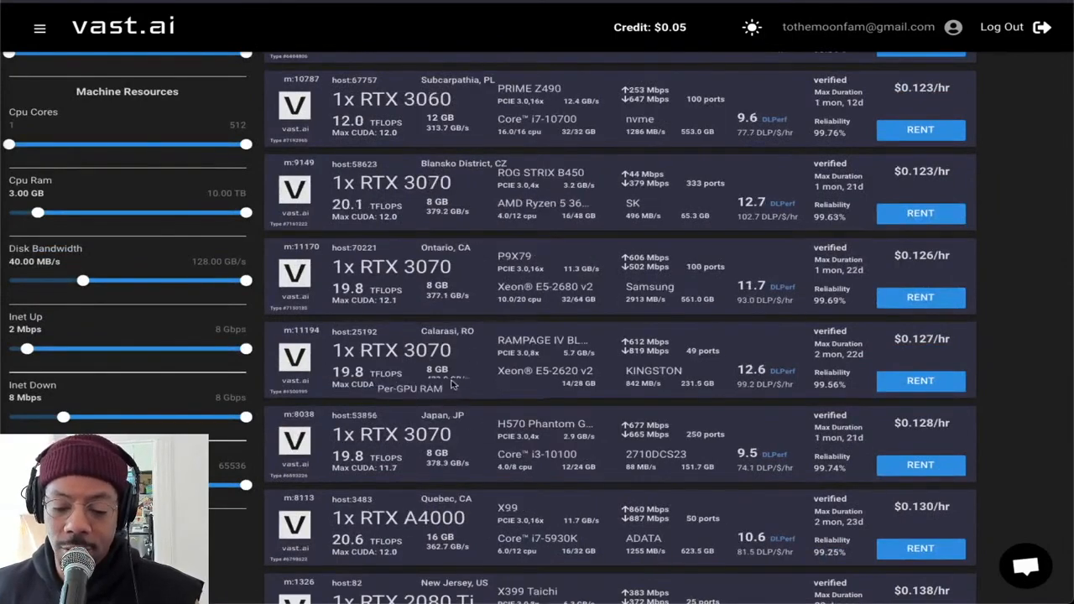
{"action": "scroll", "coordinate": [473, 400], "scroll_direction": "down", "scroll_amount": 3}
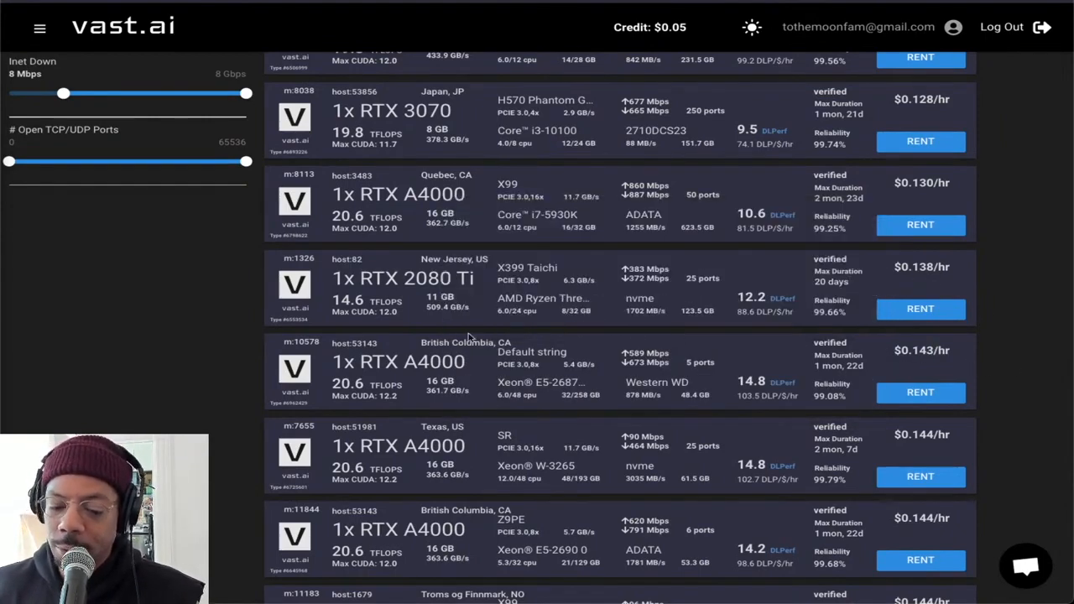
{"action": "scroll", "coordinate": [561, 289], "scroll_direction": "up", "scroll_amount": 8}
{"action": "scroll", "coordinate": [560, 290], "scroll_direction": "up", "scroll_amount": 10}
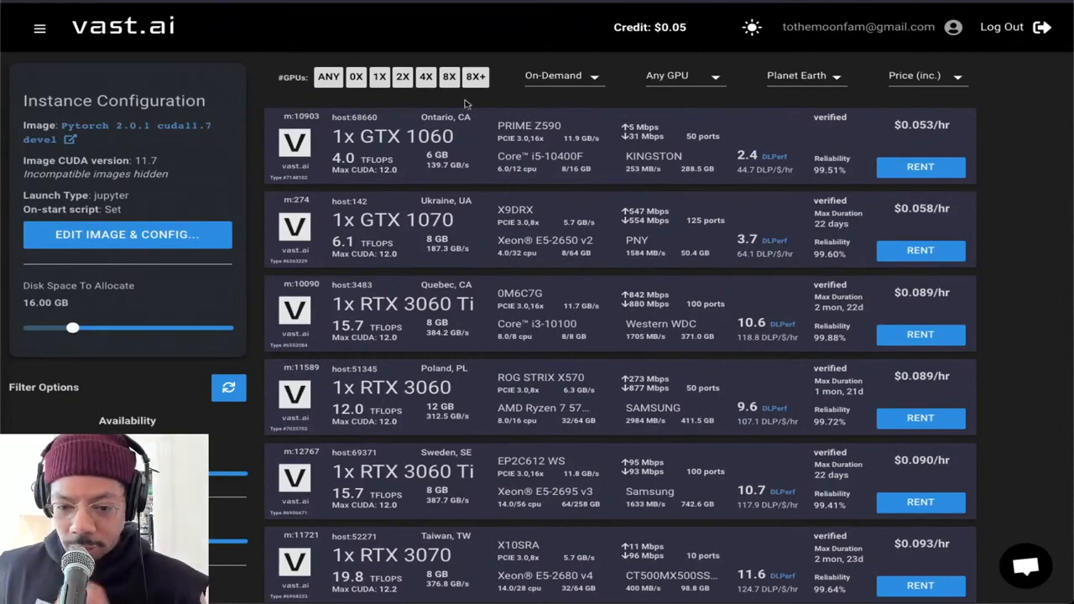
{"action": "left_click", "coordinate": [425, 78]}
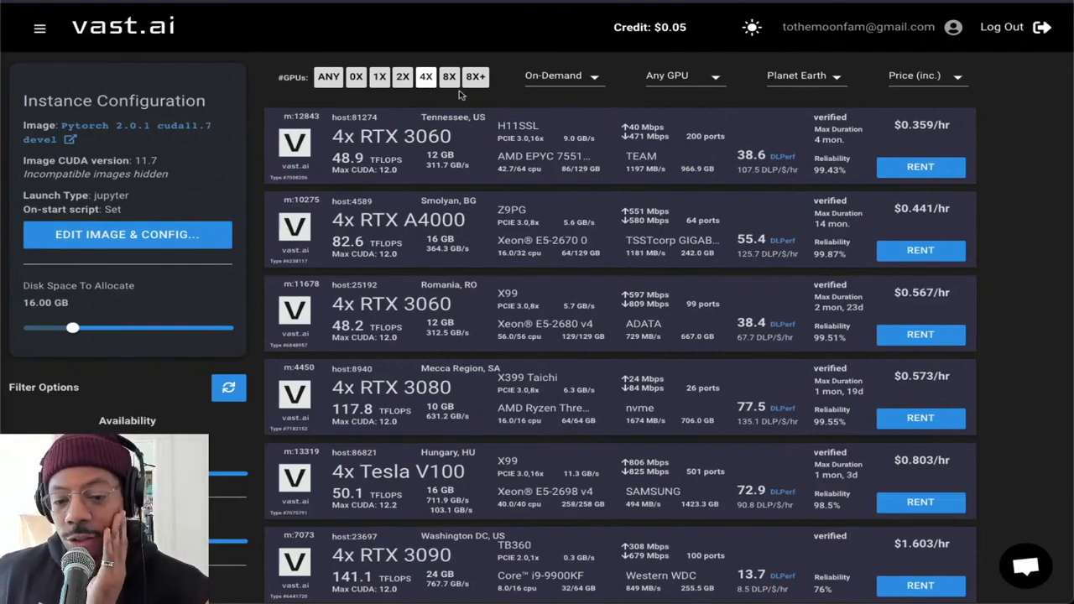
Switch to RunPod, set the RTX 3090 card to 4 GPUs and check its on-demand hourly price
{"action": "left_click", "coordinate": [570, 2]}
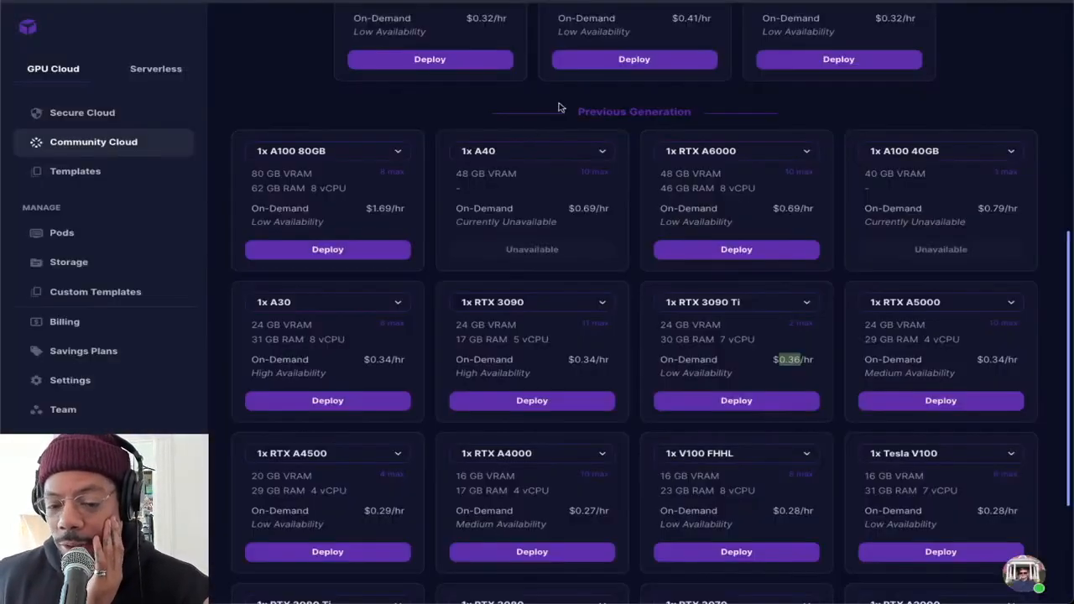
{"action": "left_click", "coordinate": [604, 304]}
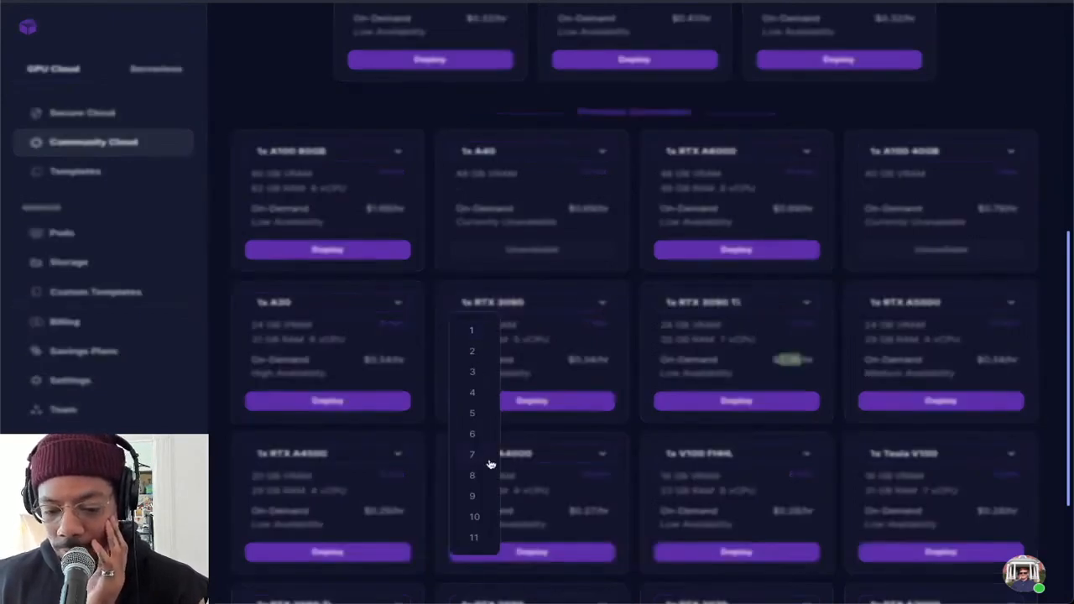
{"action": "left_click", "coordinate": [483, 397]}
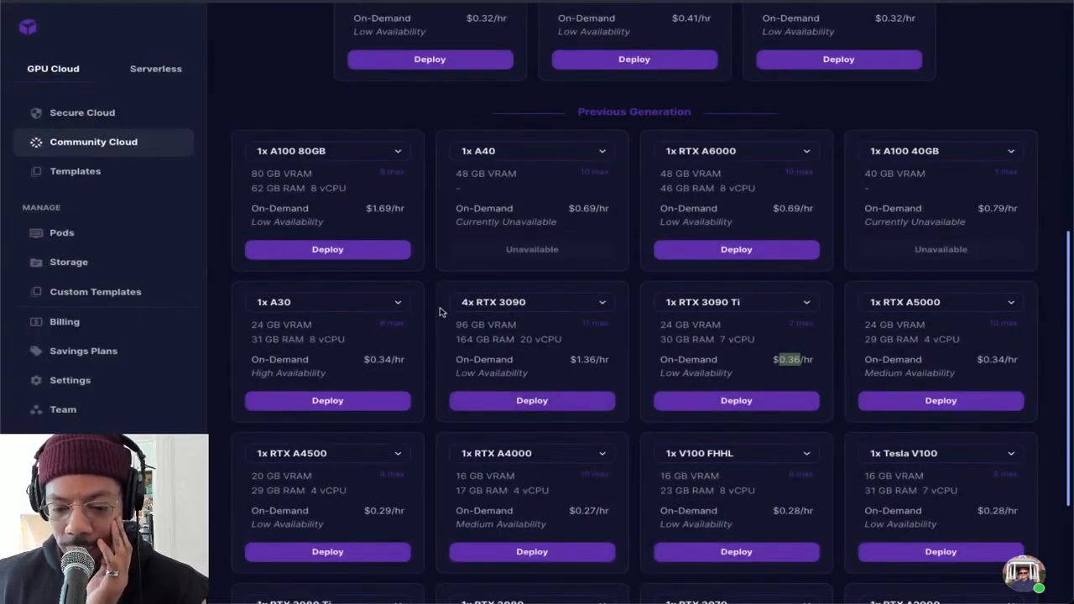
{"action": "left_click_drag", "start_coordinate": [571, 360], "coordinate": [605, 361]}
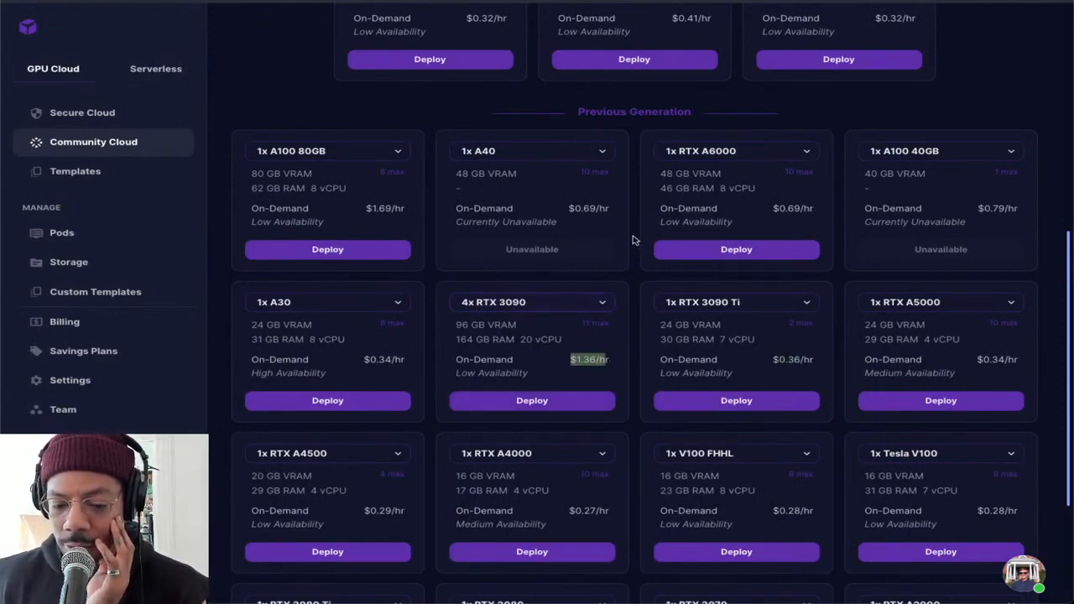
{"action": "scroll", "coordinate": [495, 101], "scroll_direction": "down", "scroll_amount": 1}
Switch back to Vast.ai and check the price breakdown of the 4x RTX 3090 offer in Washington DC
{"action": "key", "text": "ctrl+Tab"}
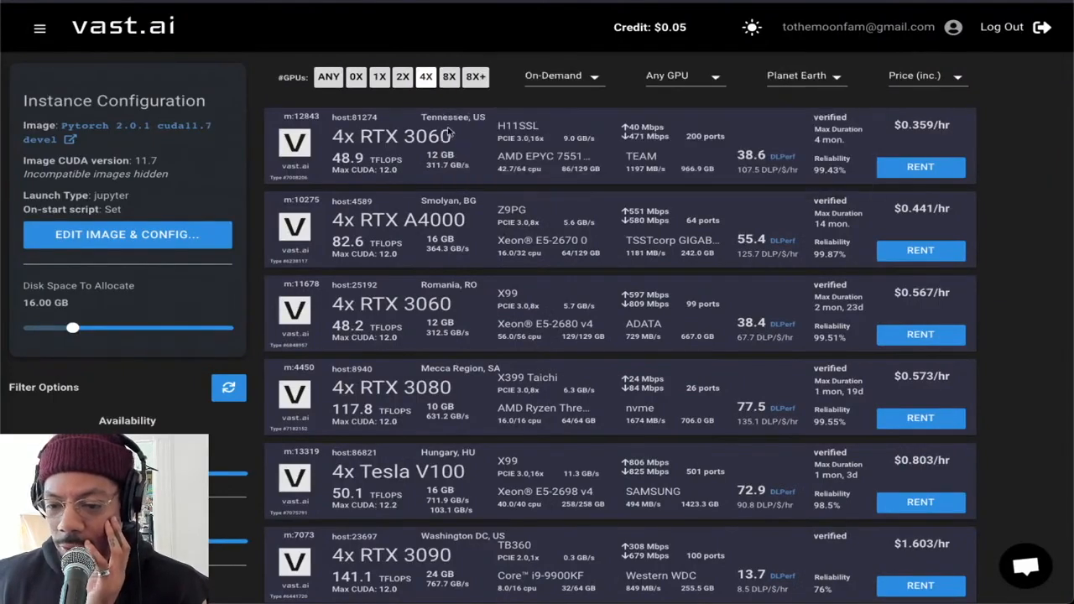
{"action": "scroll", "coordinate": [460, 235], "scroll_direction": "down", "scroll_amount": 4}
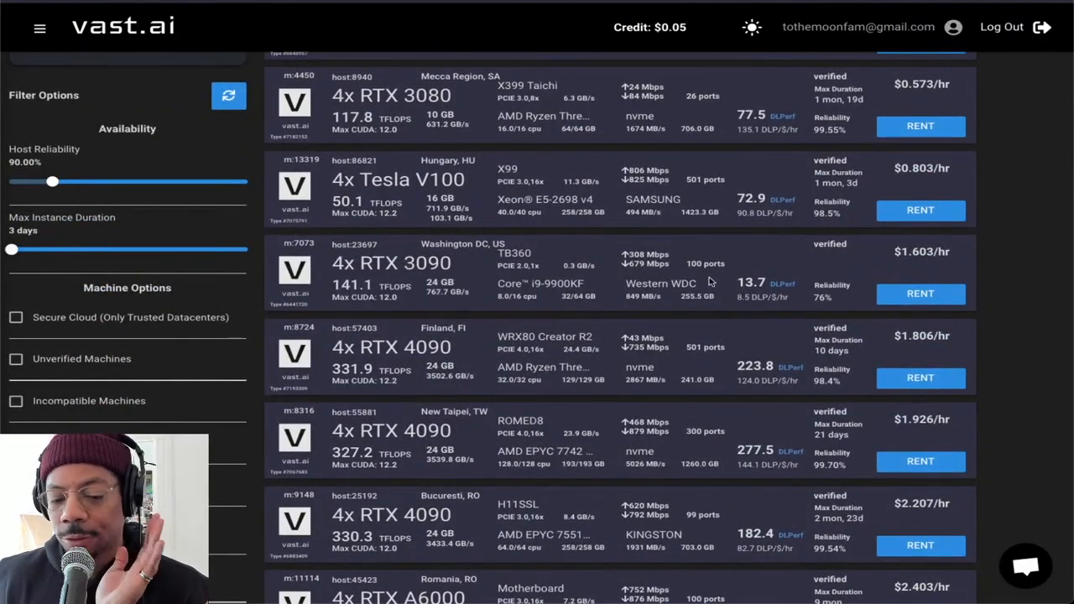
{"action": "mouse_move", "coordinate": [894, 271]}
{"action": "left_click_drag", "start_coordinate": [937, 251], "coordinate": [893, 253]}
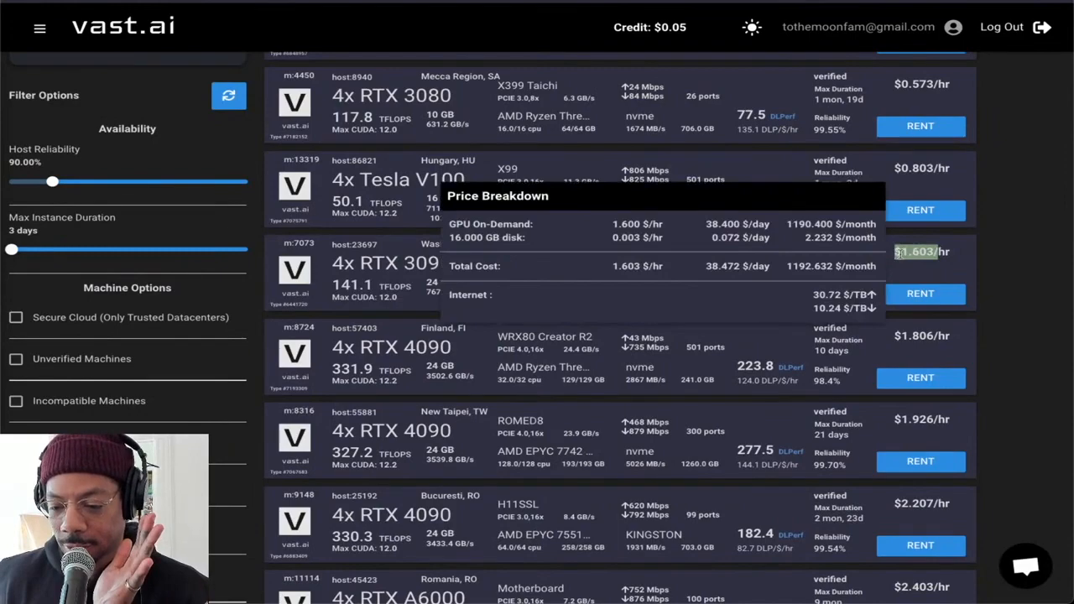
Compare the prices and specifications of the four-GPU offers, from the RTX A4000 through the RTX 4090 and RTX A6000 entries
{"action": "scroll", "coordinate": [527, 221], "scroll_direction": "up", "scroll_amount": 3}
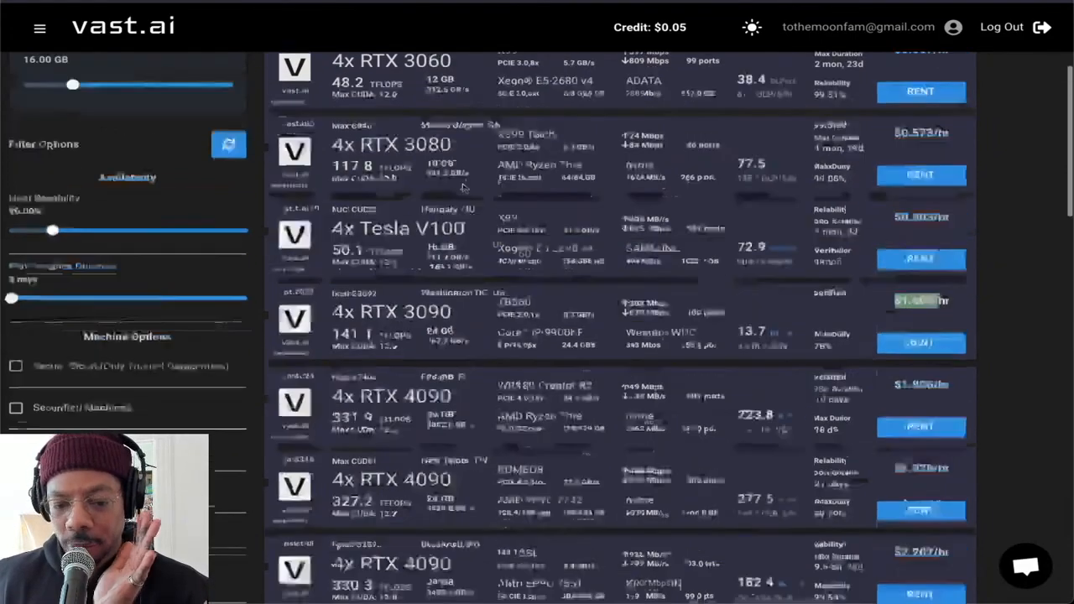
{"action": "scroll", "coordinate": [526, 221], "scroll_direction": "down", "scroll_amount": 2}
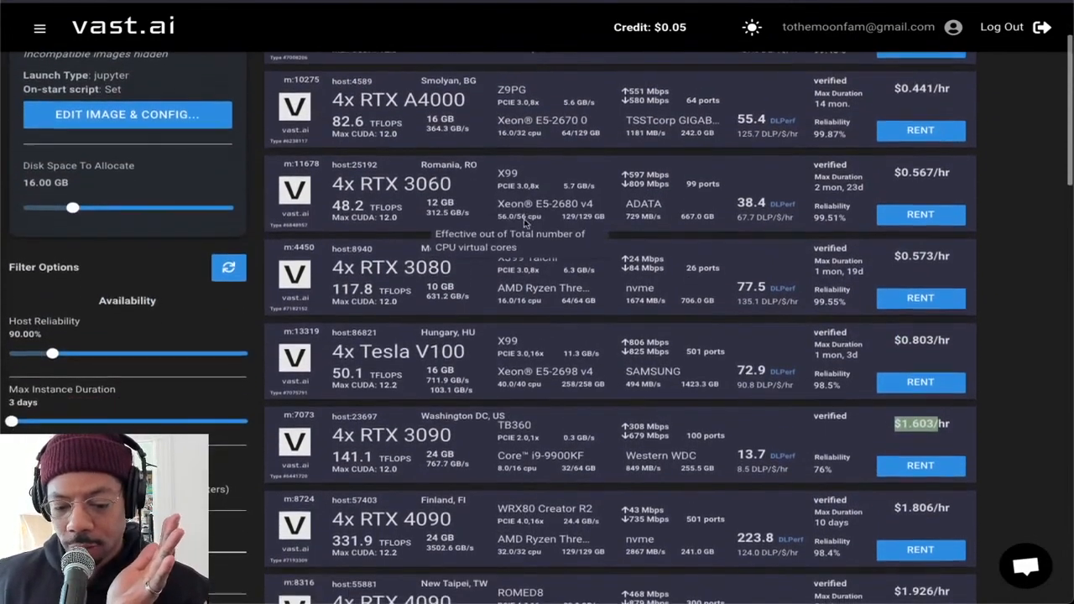
{"action": "scroll", "coordinate": [522, 221], "scroll_direction": "down", "scroll_amount": 2}
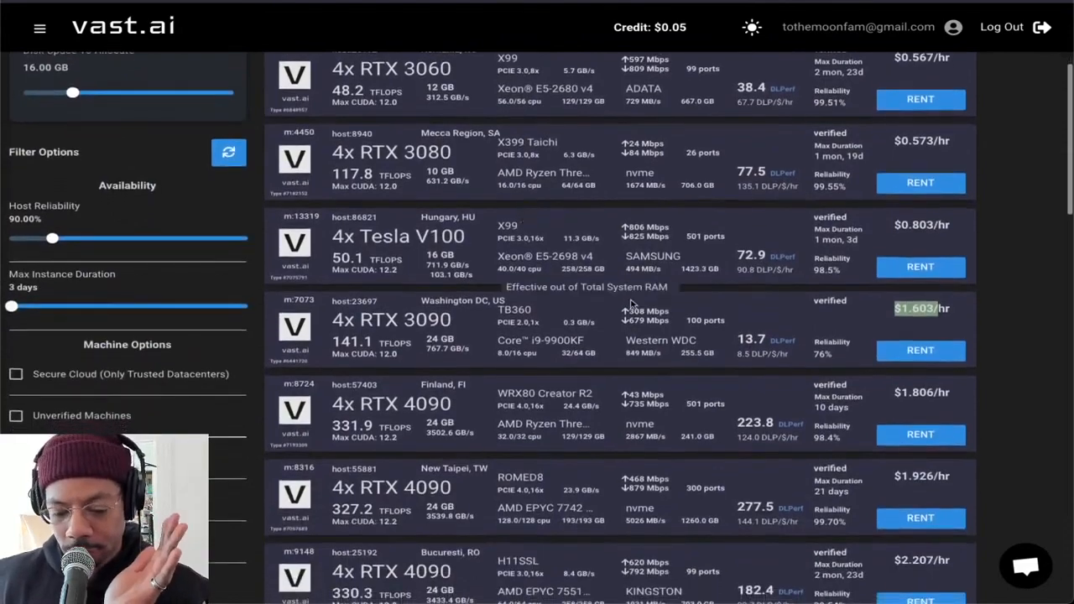
{"action": "scroll", "coordinate": [583, 291], "scroll_direction": "down", "scroll_amount": 2}
{"action": "scroll", "coordinate": [584, 291], "scroll_direction": "down", "scroll_amount": 2}
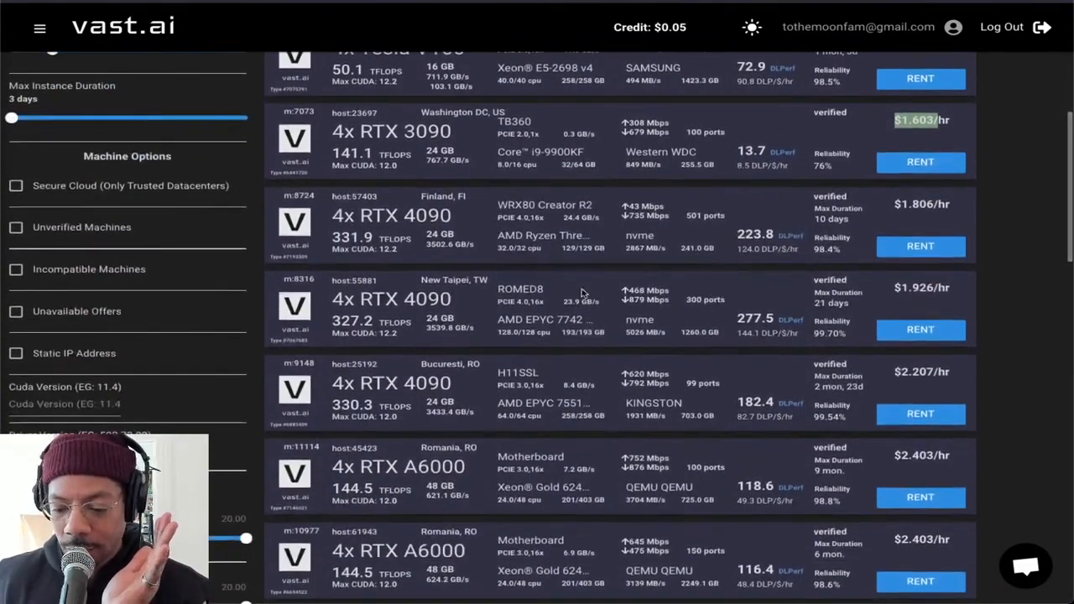
{"action": "scroll", "coordinate": [583, 291], "scroll_direction": "up", "scroll_amount": 4}
{"action": "scroll", "coordinate": [583, 291], "scroll_direction": "up", "scroll_amount": 1}
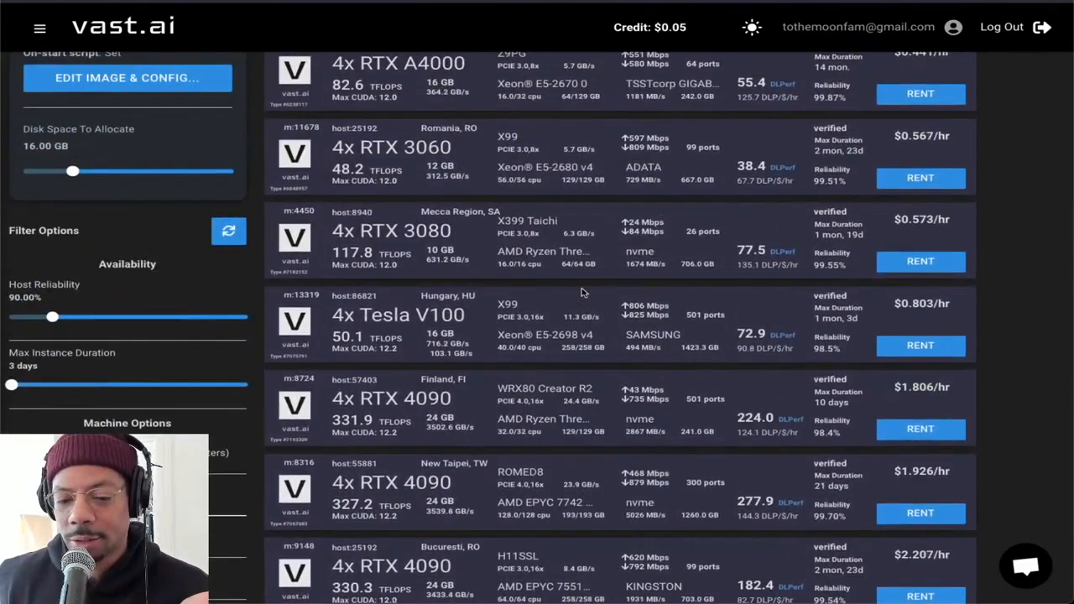
{"action": "scroll", "coordinate": [583, 291], "scroll_direction": "up", "scroll_amount": 1}
{"action": "scroll", "coordinate": [584, 291], "scroll_direction": "down", "scroll_amount": 1}
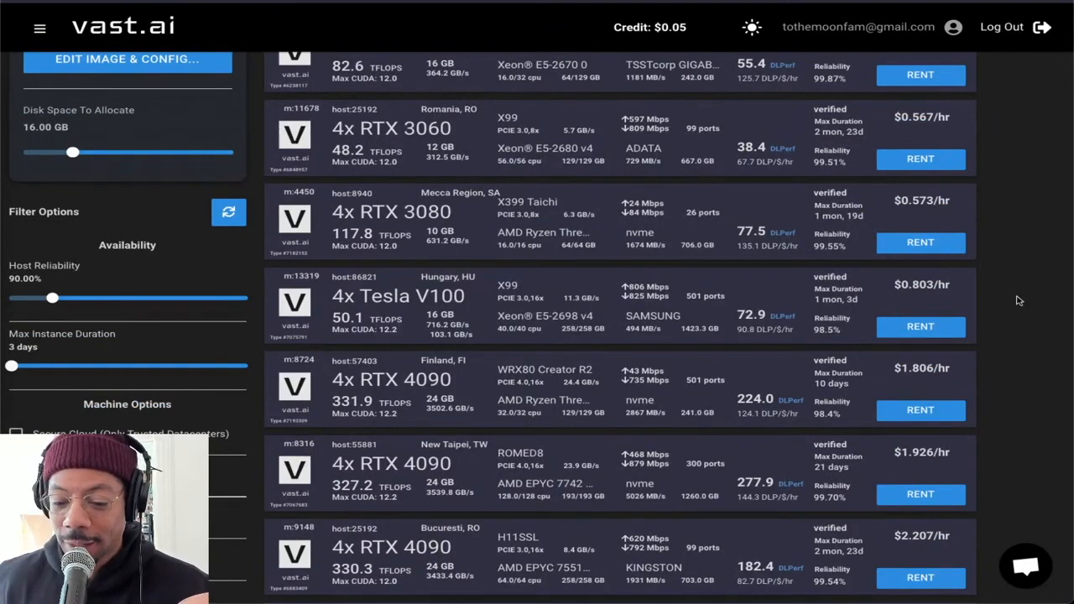
{"action": "scroll", "coordinate": [1018, 302], "scroll_direction": "down", "scroll_amount": 1}
{"action": "scroll", "coordinate": [1018, 302], "scroll_direction": "up", "scroll_amount": 2}
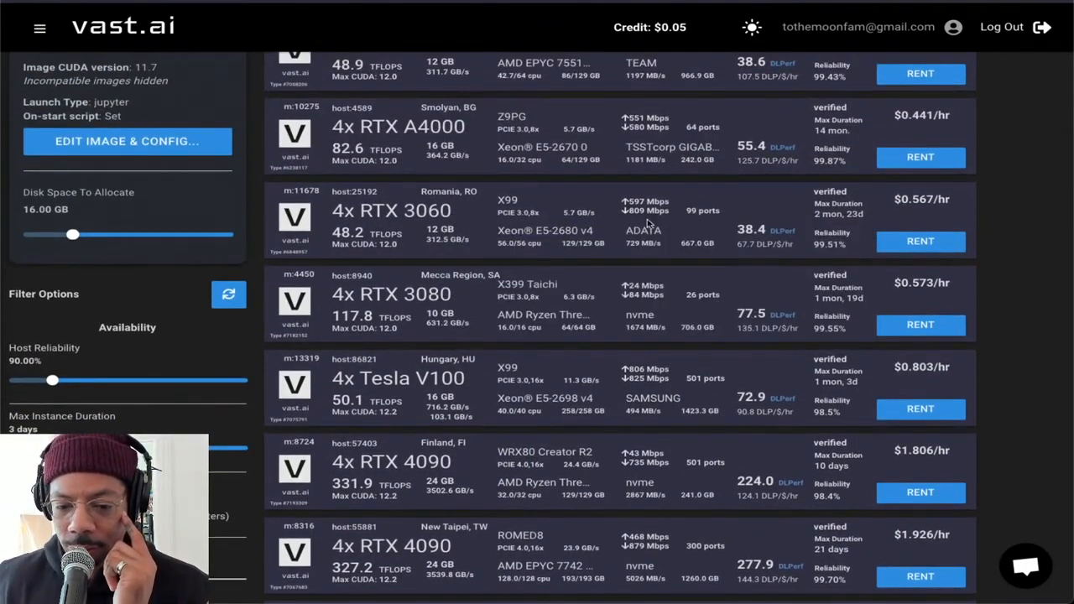
Rent the 4x RTX 3060 offer in Romania and dismiss the instance notification
{"action": "scroll", "coordinate": [479, 245], "scroll_direction": "up", "scroll_amount": 1}
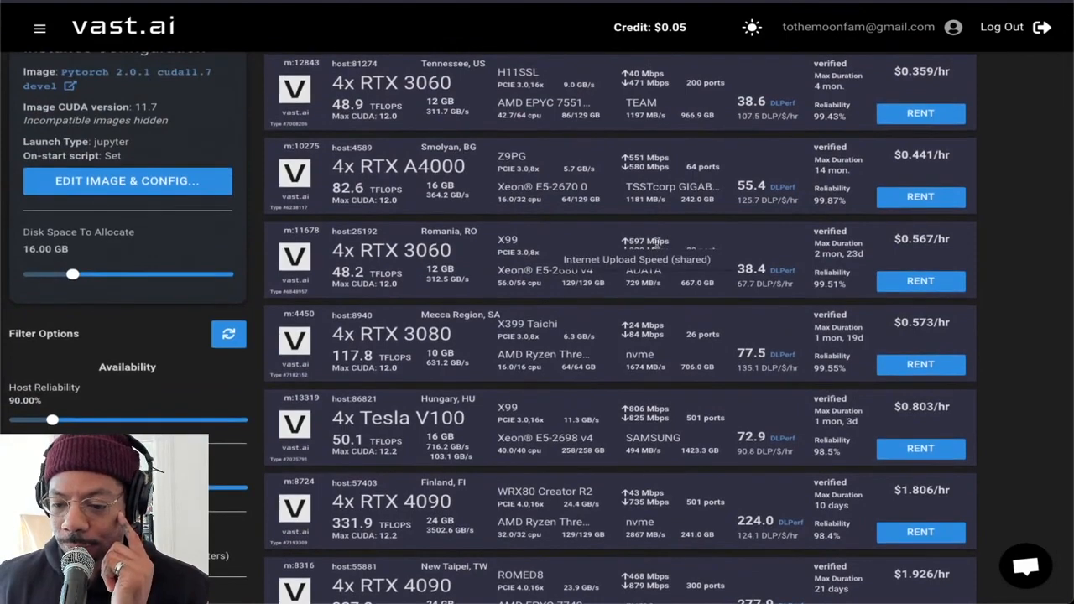
{"action": "scroll", "coordinate": [654, 243], "scroll_direction": "up", "scroll_amount": 1}
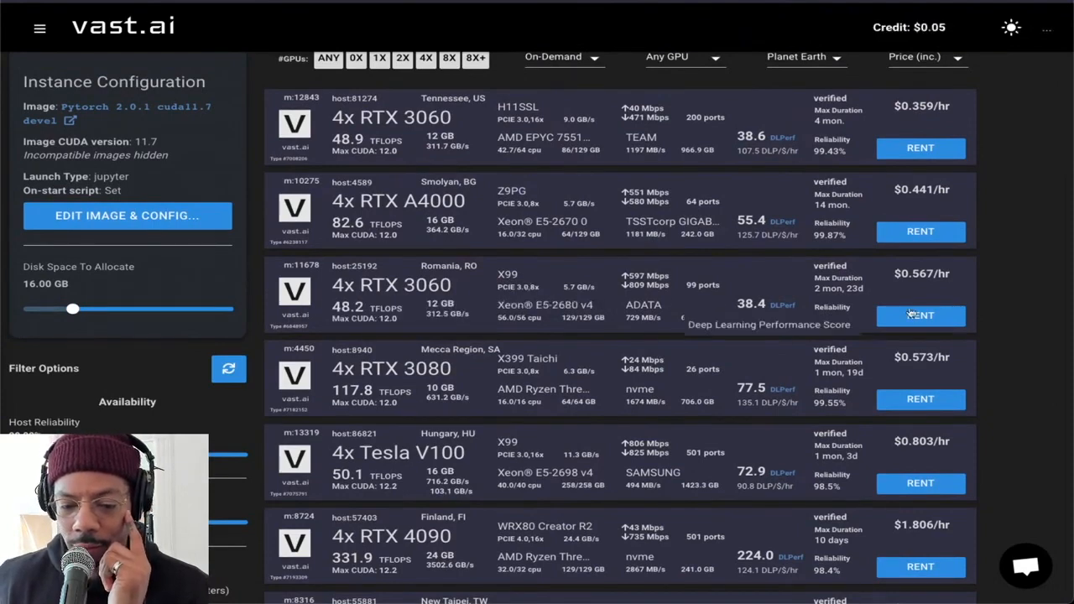
{"action": "left_click", "coordinate": [921, 315]}
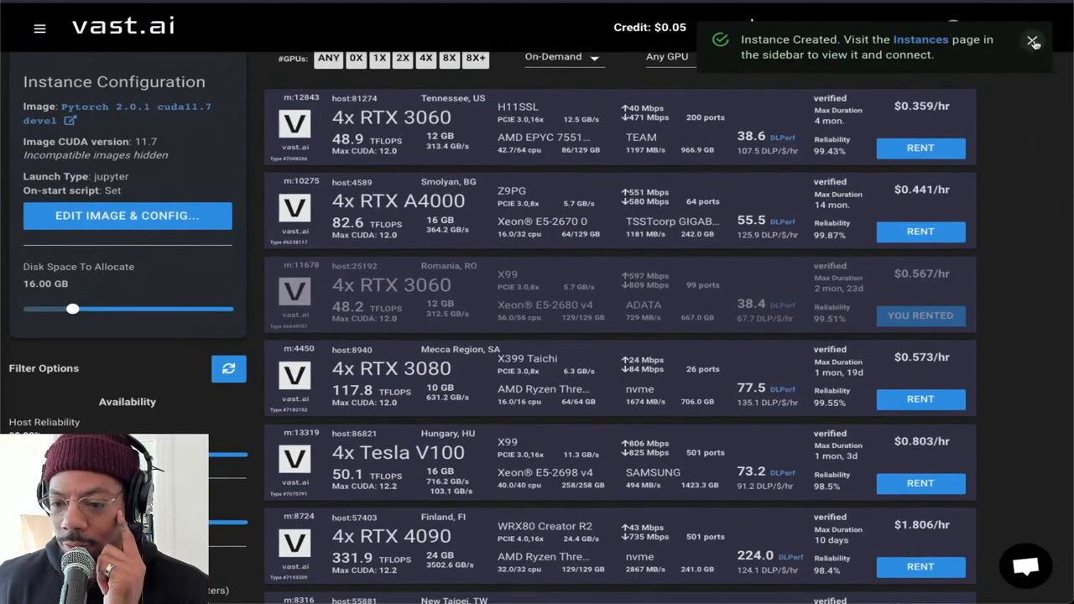
{"action": "left_click", "coordinate": [1033, 41]}
{"action": "scroll", "coordinate": [743, 90], "scroll_direction": "up", "scroll_amount": 1}
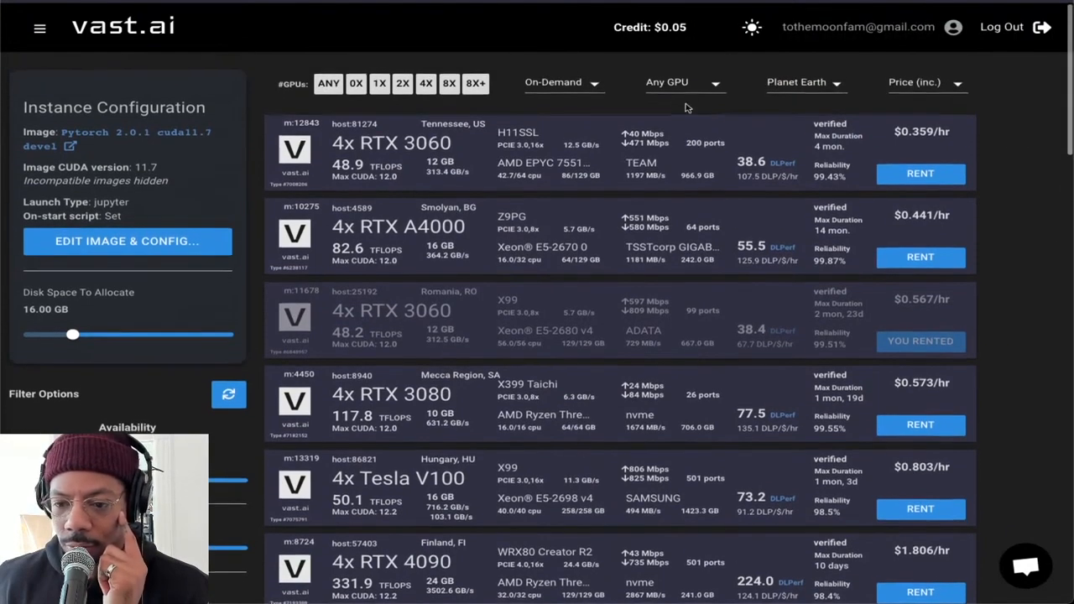
Look through the recent Docker image templates without changing the selection, and view the CLI and Templates pages
{"action": "left_click", "coordinate": [147, 237]}
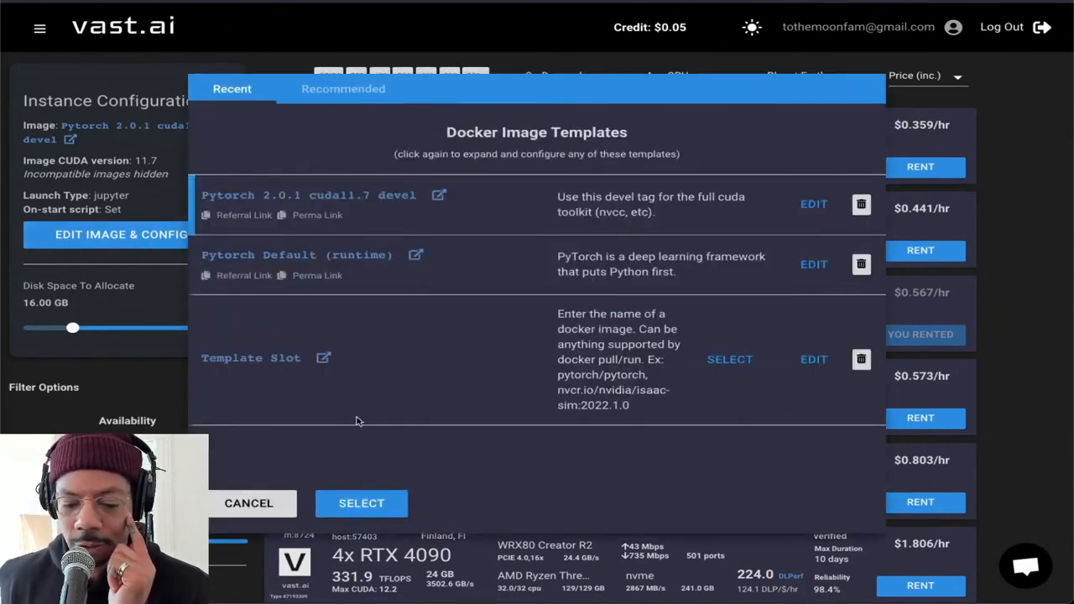
{"action": "left_click", "coordinate": [262, 503]}
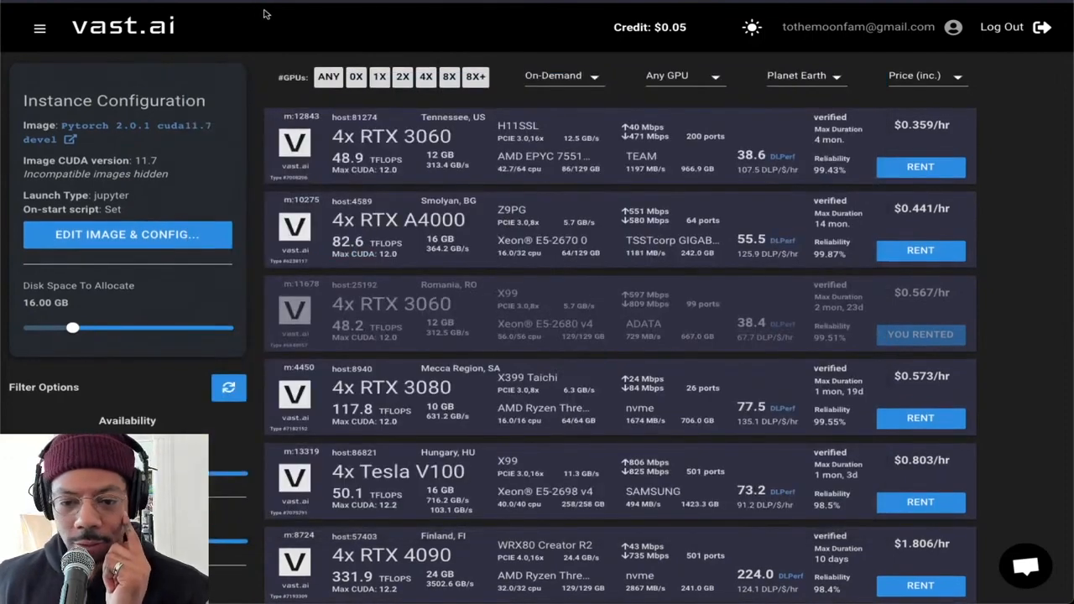
{"action": "left_click", "coordinate": [39, 28]}
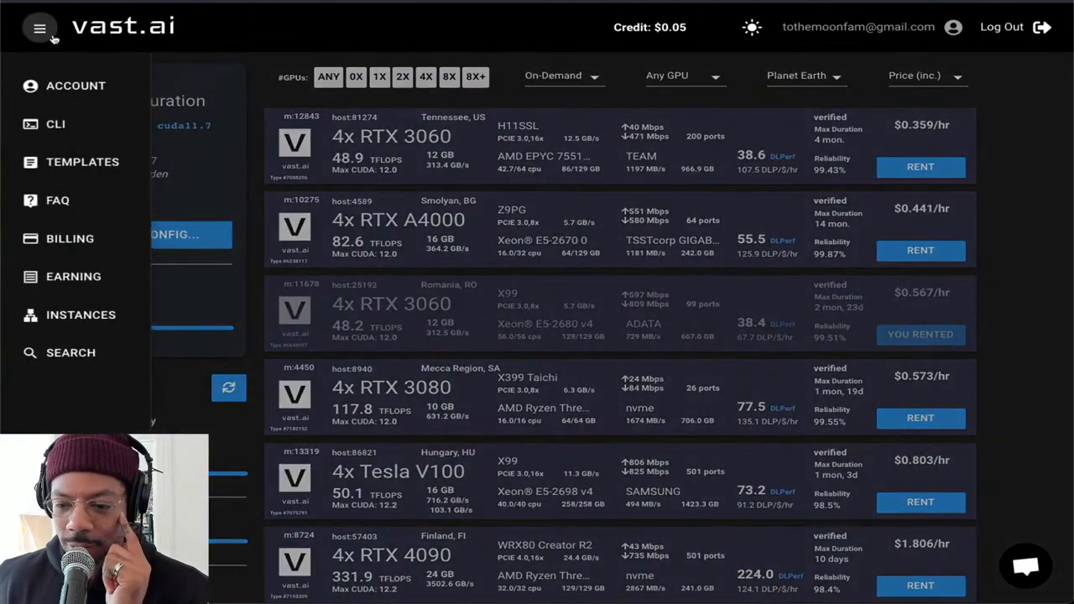
{"action": "left_click", "coordinate": [79, 123]}
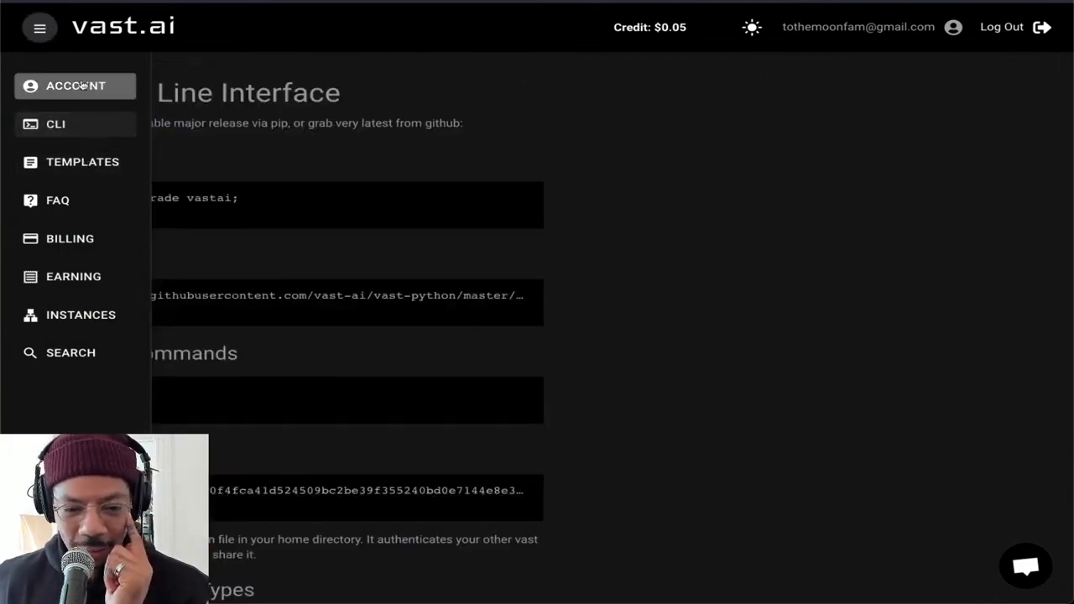
{"action": "left_click", "coordinate": [83, 162]}
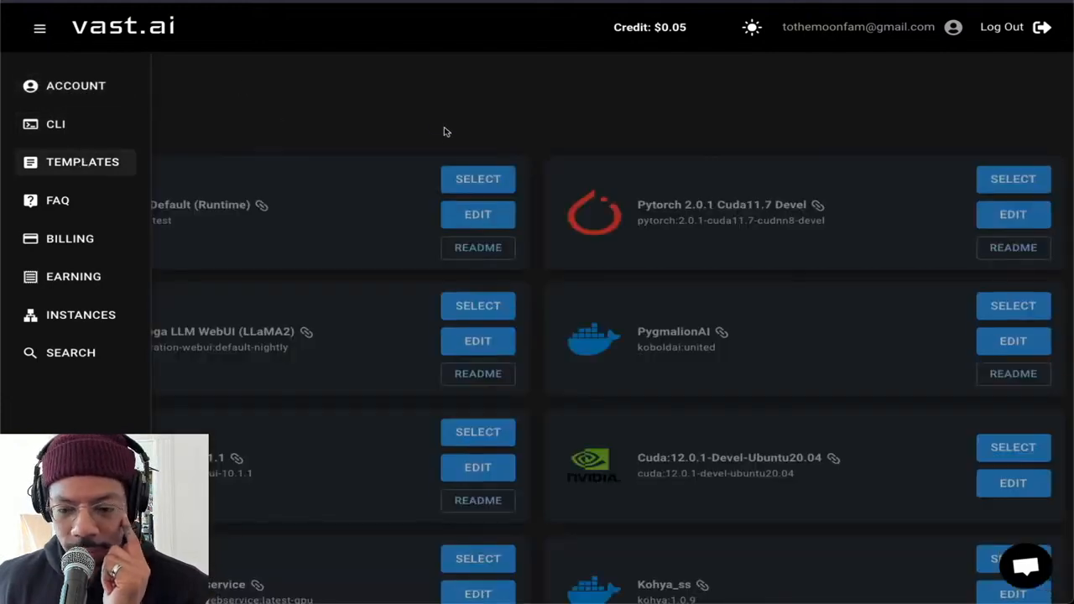
Open the Billing page and review the credit spend and payment sources in full view
{"action": "left_click", "coordinate": [80, 240]}
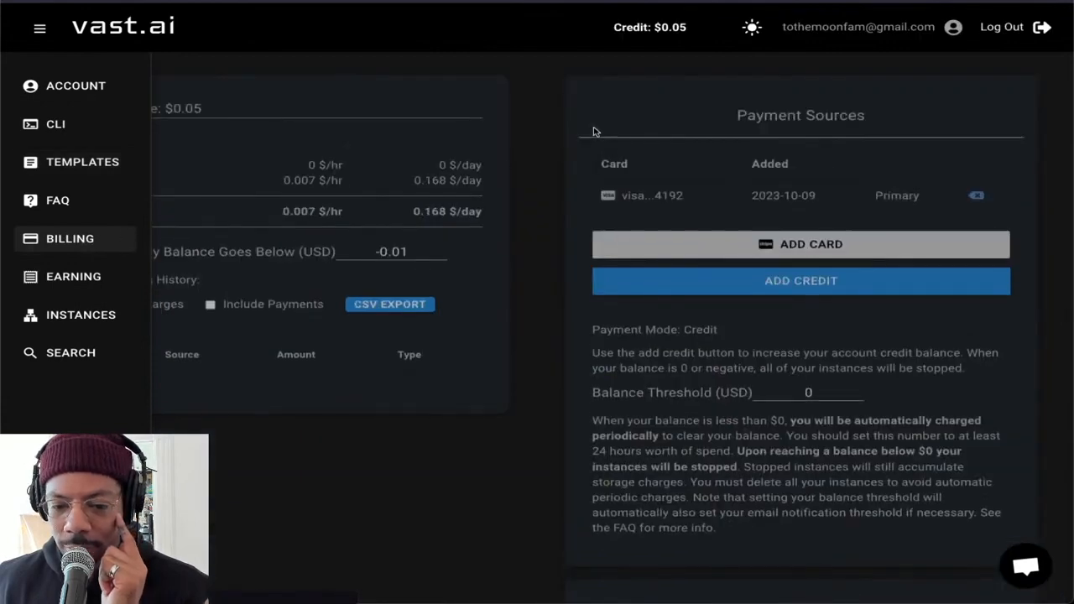
{"action": "scroll", "coordinate": [506, 125], "scroll_direction": "down", "scroll_amount": 1}
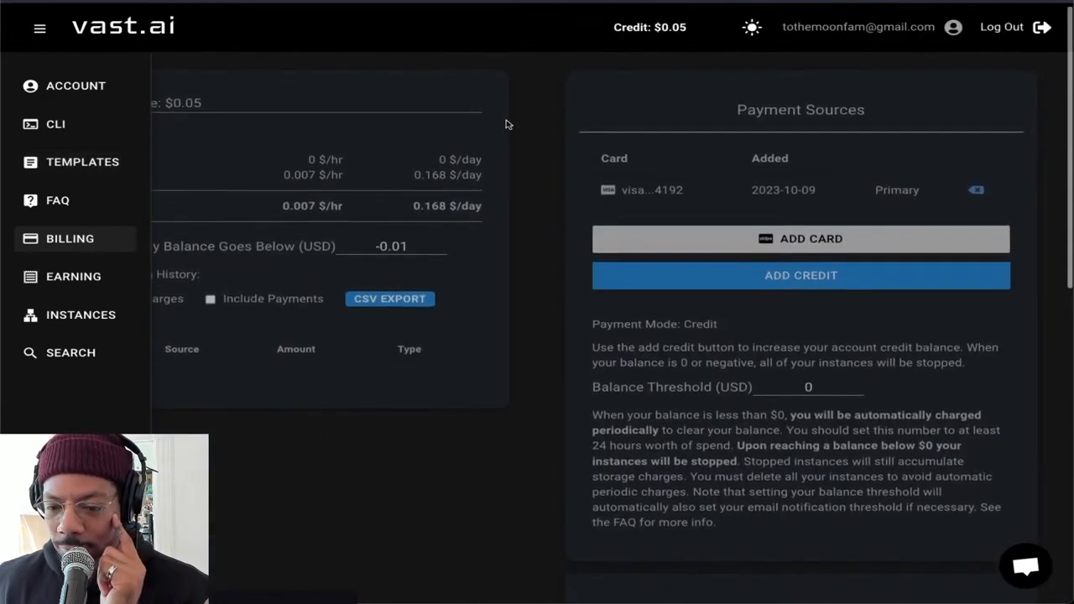
{"action": "scroll", "coordinate": [506, 124], "scroll_direction": "down", "scroll_amount": 3}
{"action": "scroll", "coordinate": [297, 233], "scroll_direction": "up", "scroll_amount": 4}
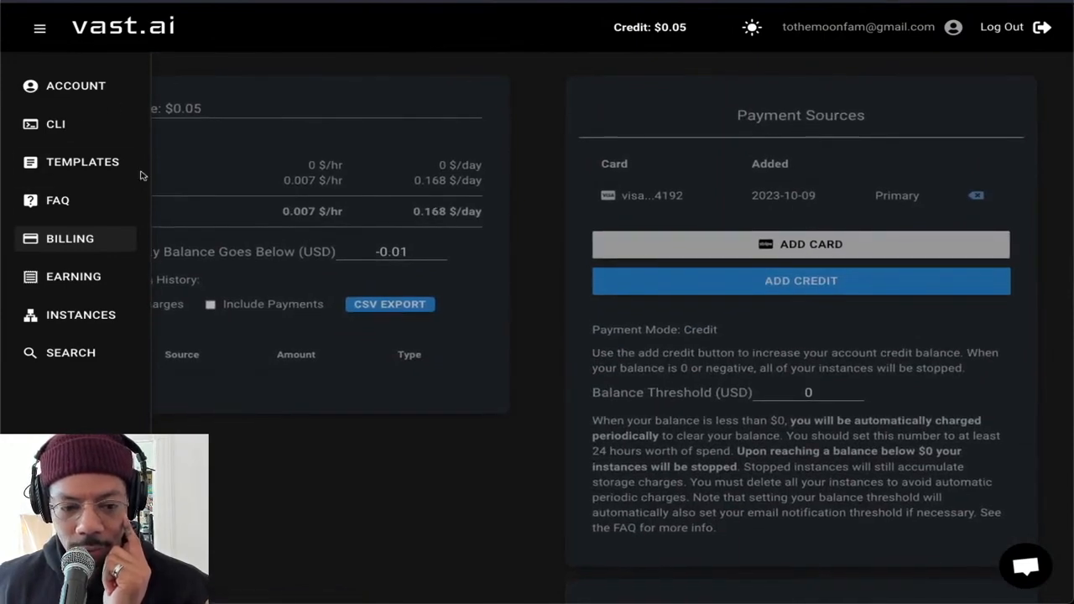
{"action": "left_click", "coordinate": [39, 28]}
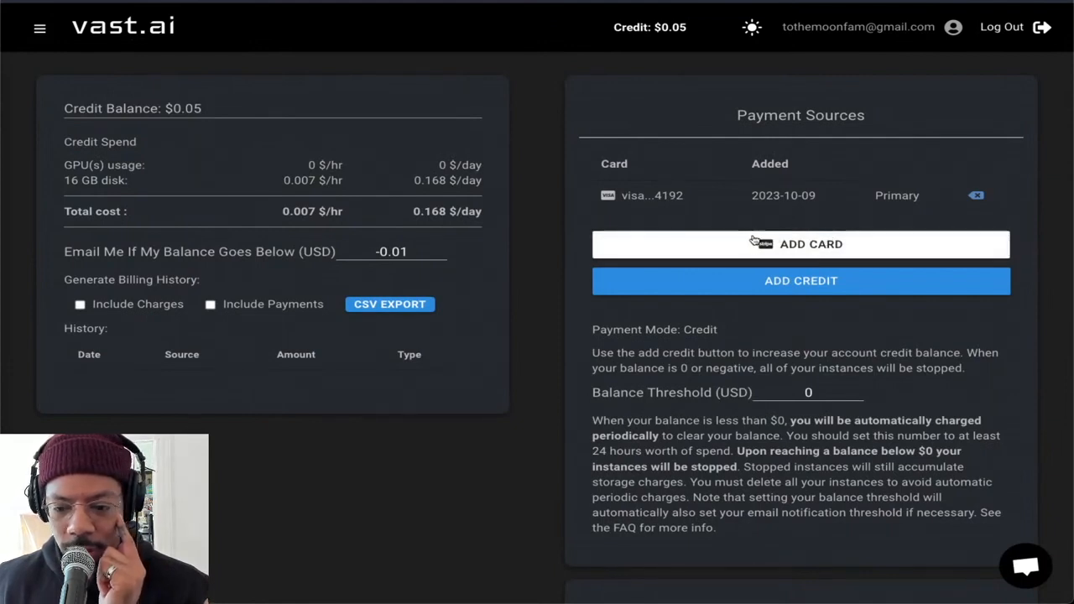
{"action": "scroll", "coordinate": [735, 94], "scroll_direction": "down", "scroll_amount": 1}
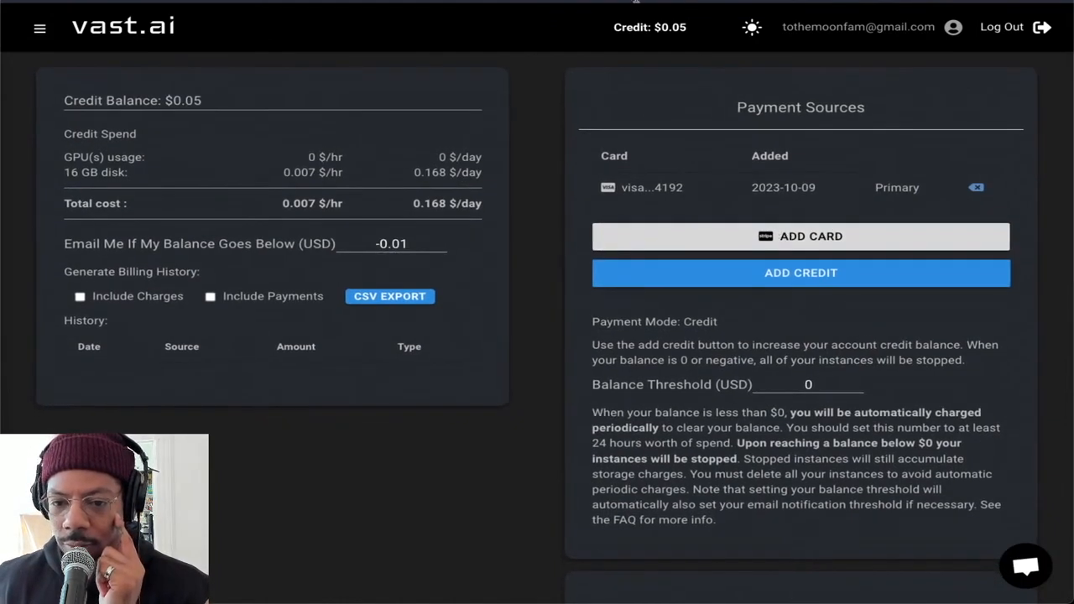
Add 20 dollars of credit to the account, paid through Stripe with the saved primary card
{"action": "left_click", "coordinate": [818, 276]}
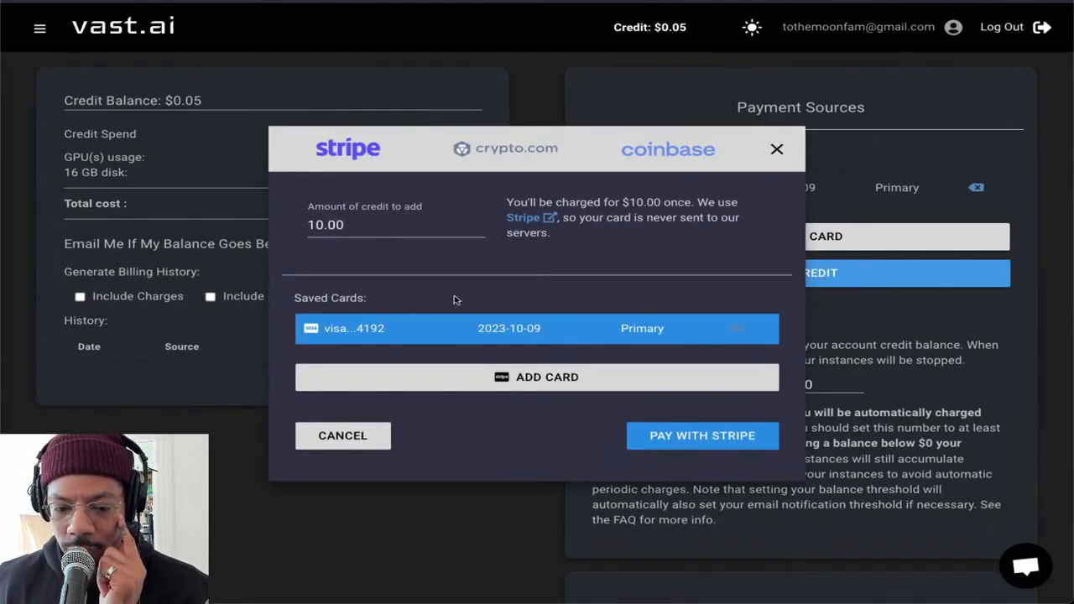
{"action": "left_click_drag", "start_coordinate": [340, 223], "coordinate": [302, 223]}
{"action": "type", "text": "20"}
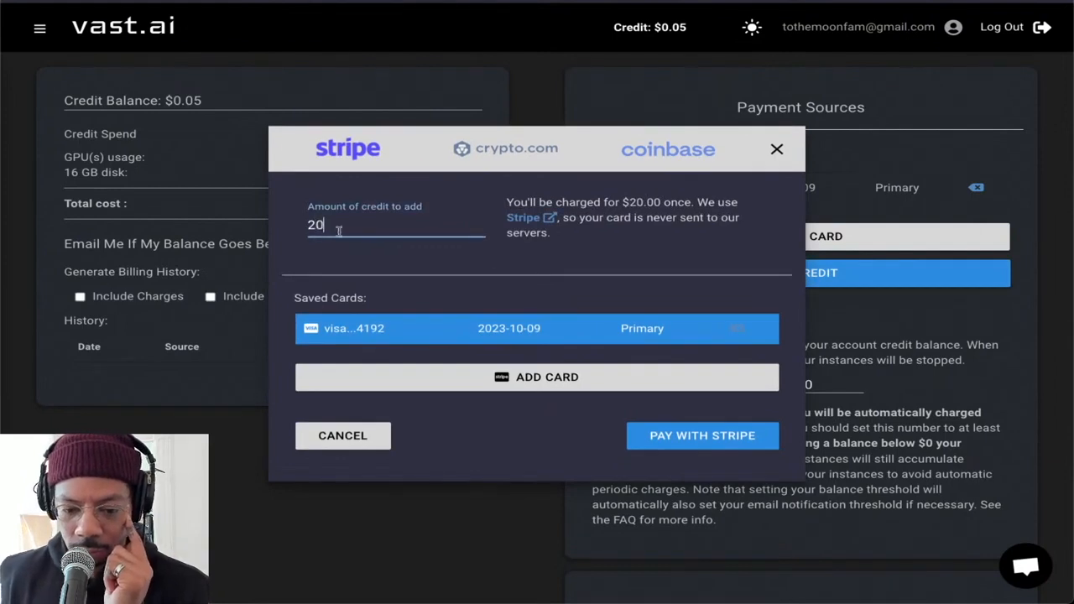
{"action": "left_click", "coordinate": [677, 437]}
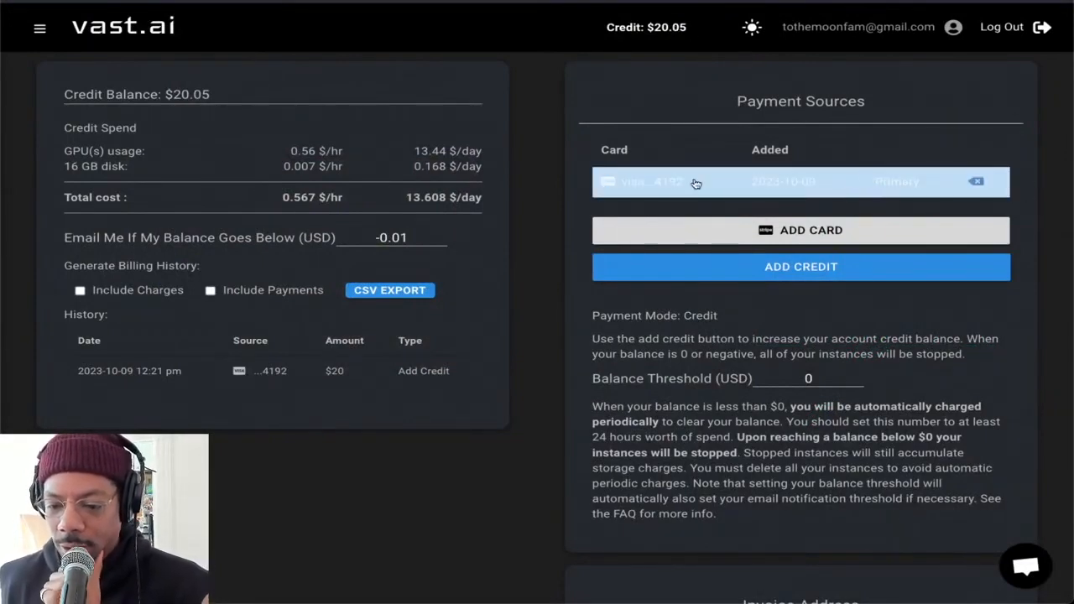
Open the add-credit dialog, close it without paying, and go to the Instances page
{"action": "left_click", "coordinate": [798, 267]}
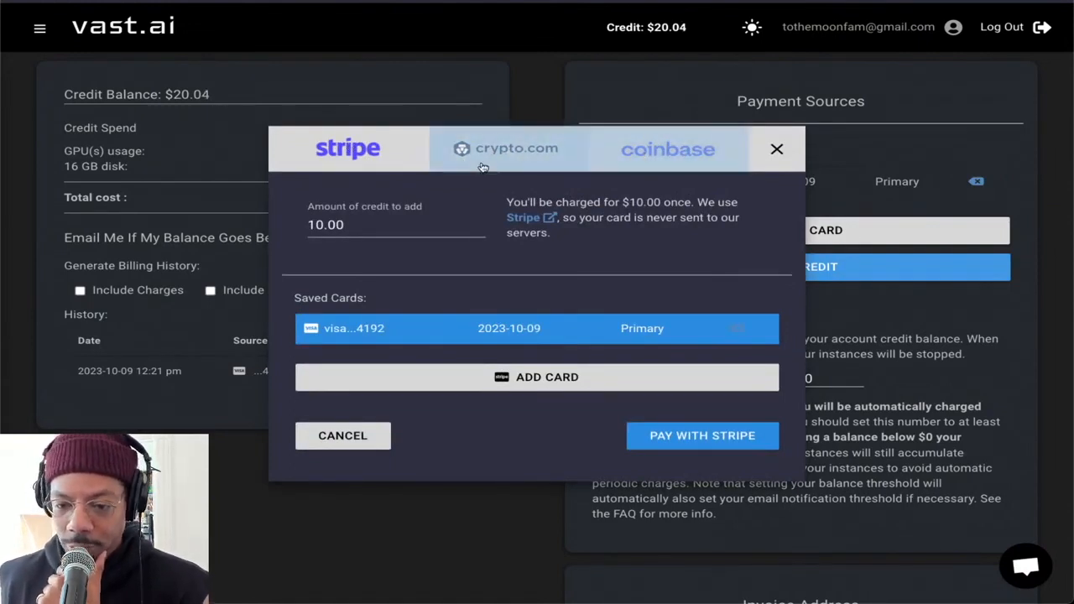
{"action": "left_click", "coordinate": [778, 150]}
{"action": "left_click", "coordinate": [39, 28]}
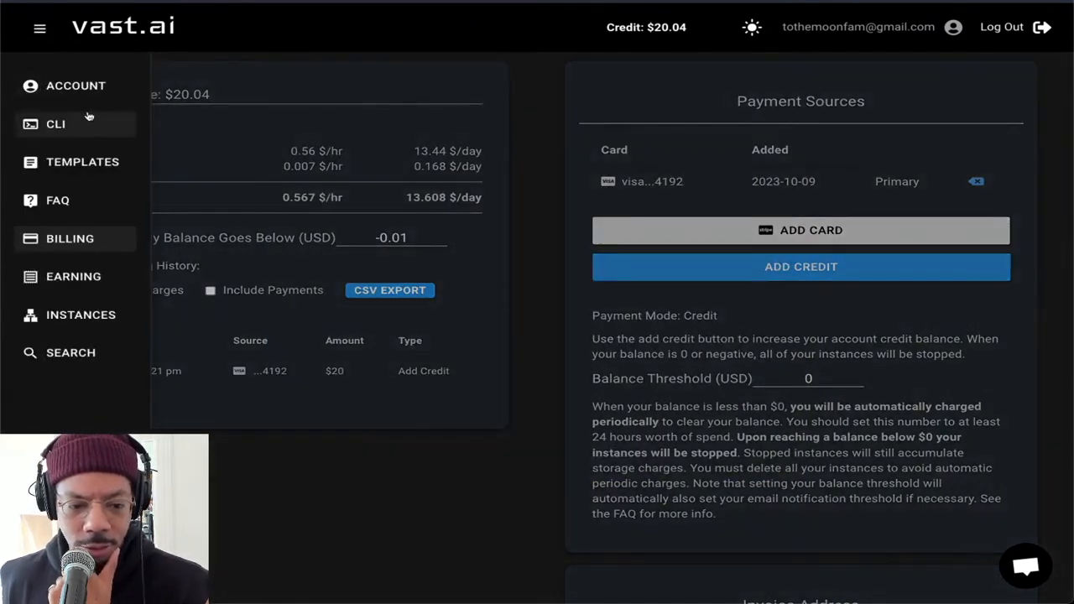
{"action": "left_click", "coordinate": [90, 314]}
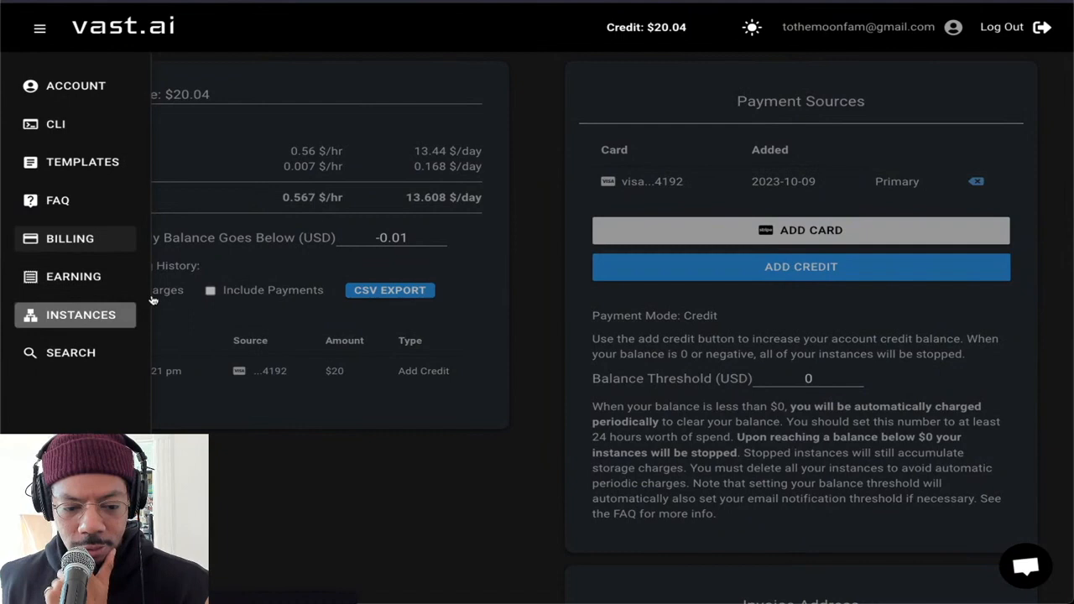
{"action": "left_click", "coordinate": [305, 244]}
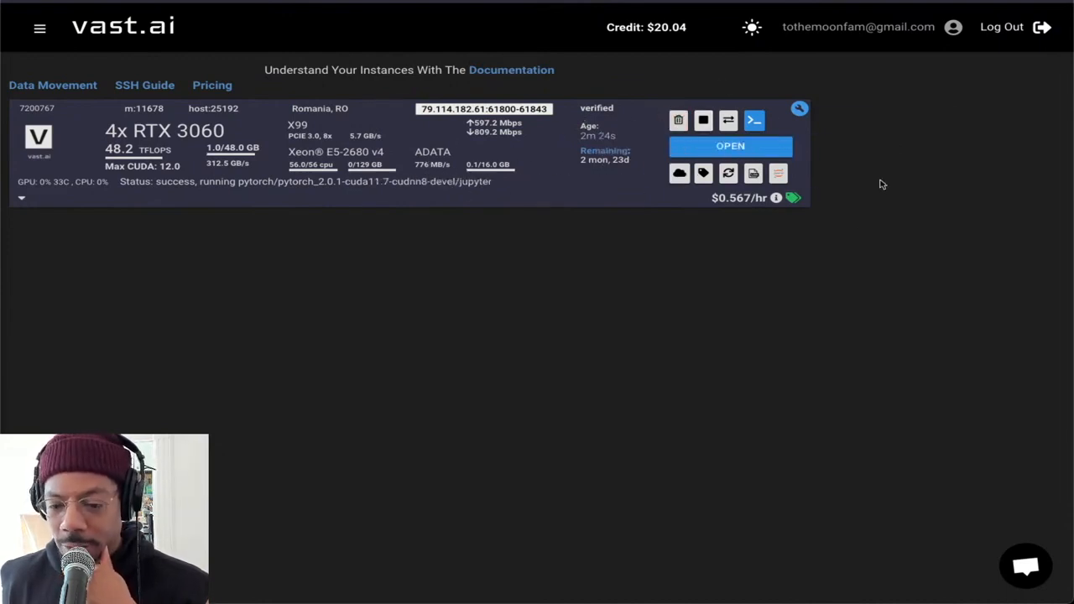
Connect directly to the 4x RTX 3060 instance via Jupyter, bypassing the certificate warning, and open the workspace folder
{"action": "left_click", "coordinate": [780, 174]}
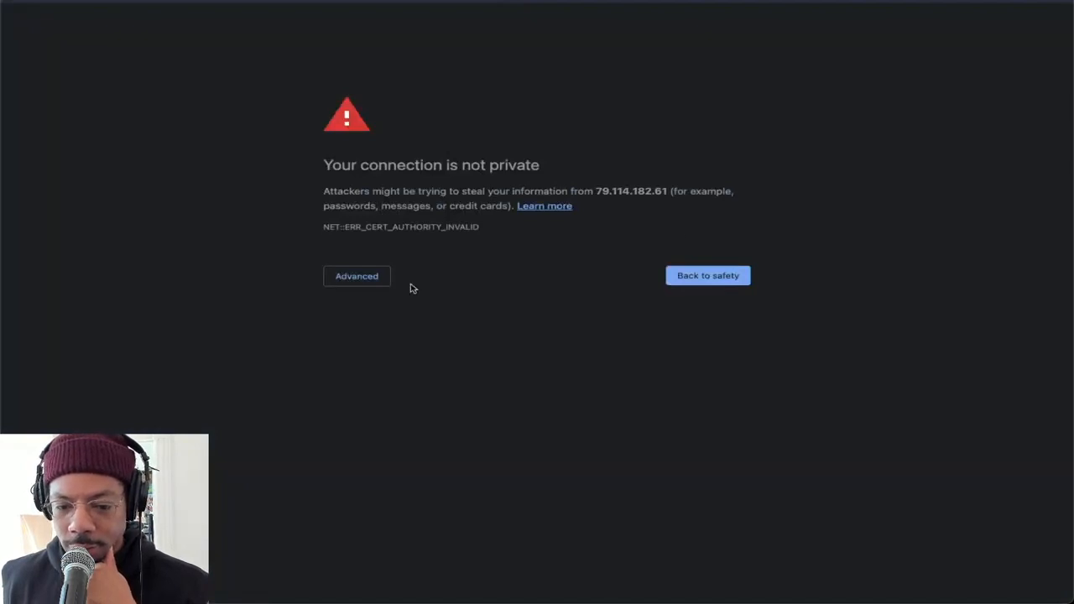
{"action": "left_click", "coordinate": [359, 280]}
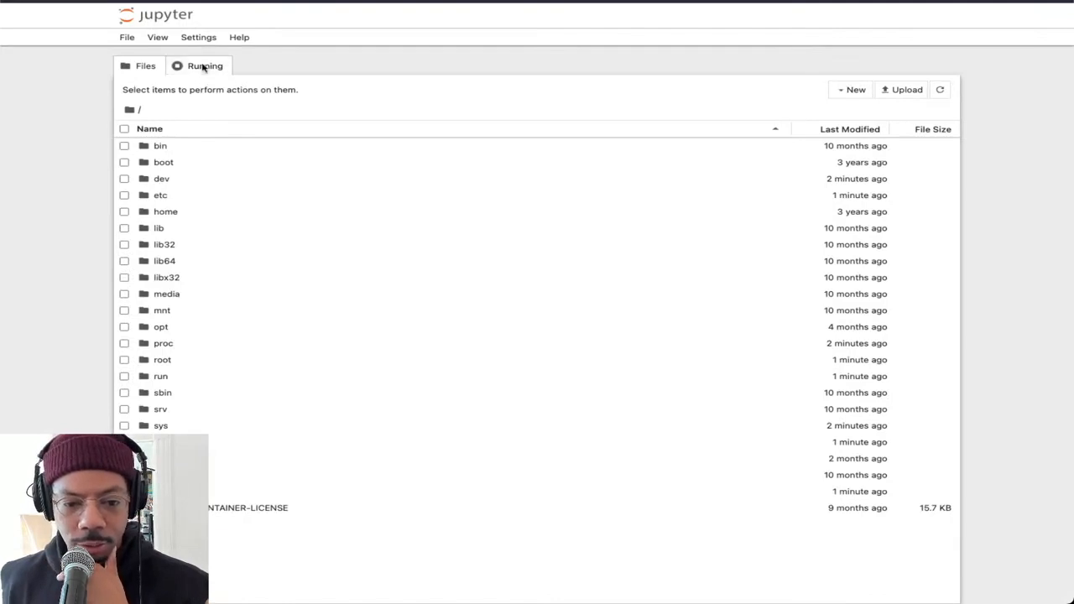
{"action": "left_click", "coordinate": [127, 37]}
{"action": "mouse_move", "coordinate": [199, 57]}
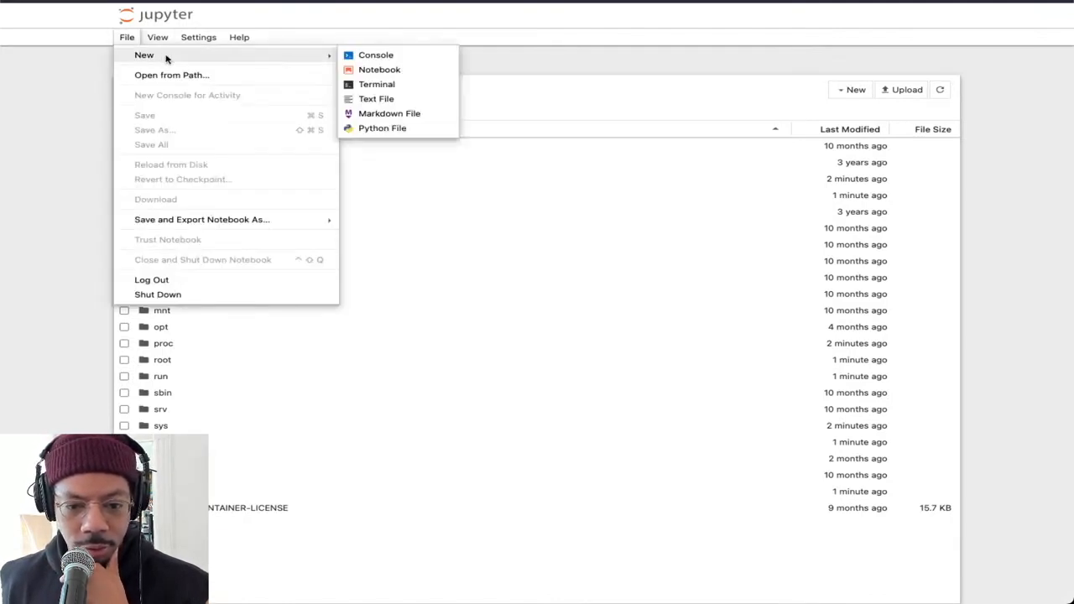
{"action": "left_click", "coordinate": [530, 57]}
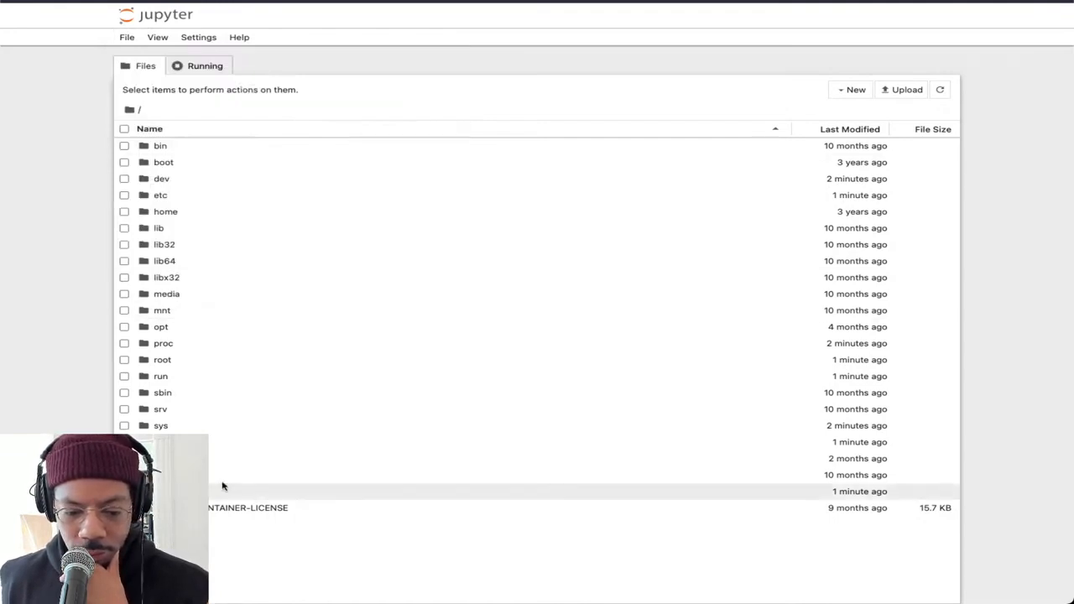
{"action": "double_click", "coordinate": [167, 491]}
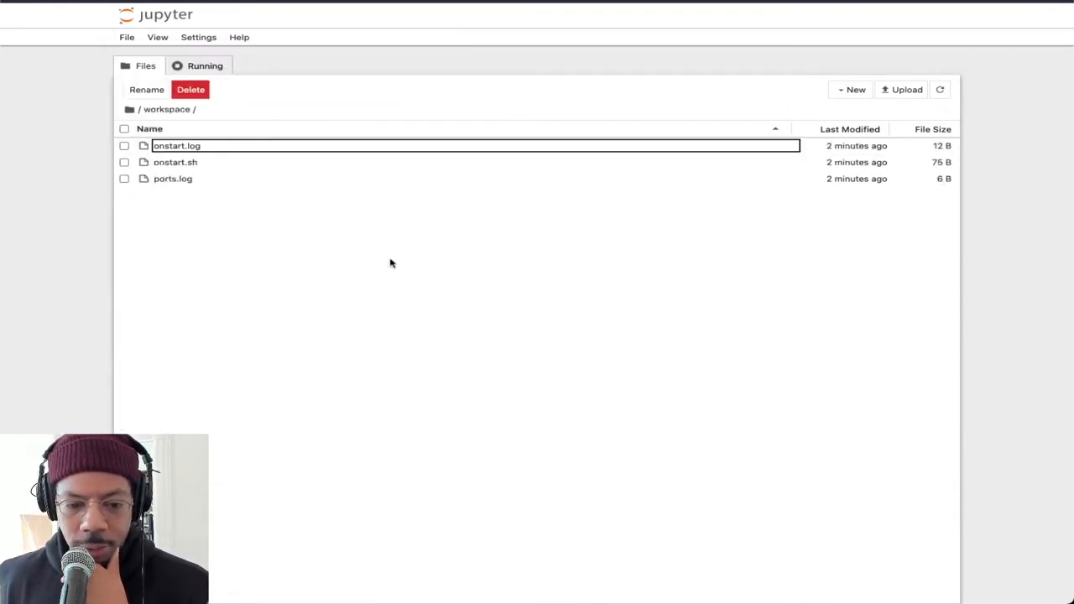
Open JupyterLab from the workspace folder, and hide and show its file browser
{"action": "left_click", "coordinate": [158, 38]}
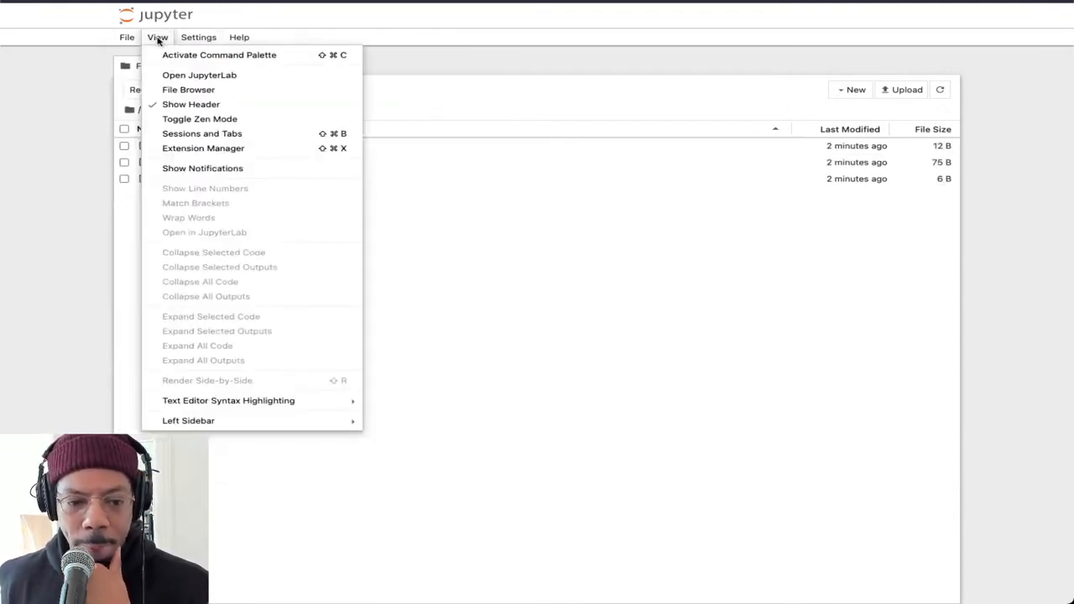
{"action": "left_click", "coordinate": [224, 75]}
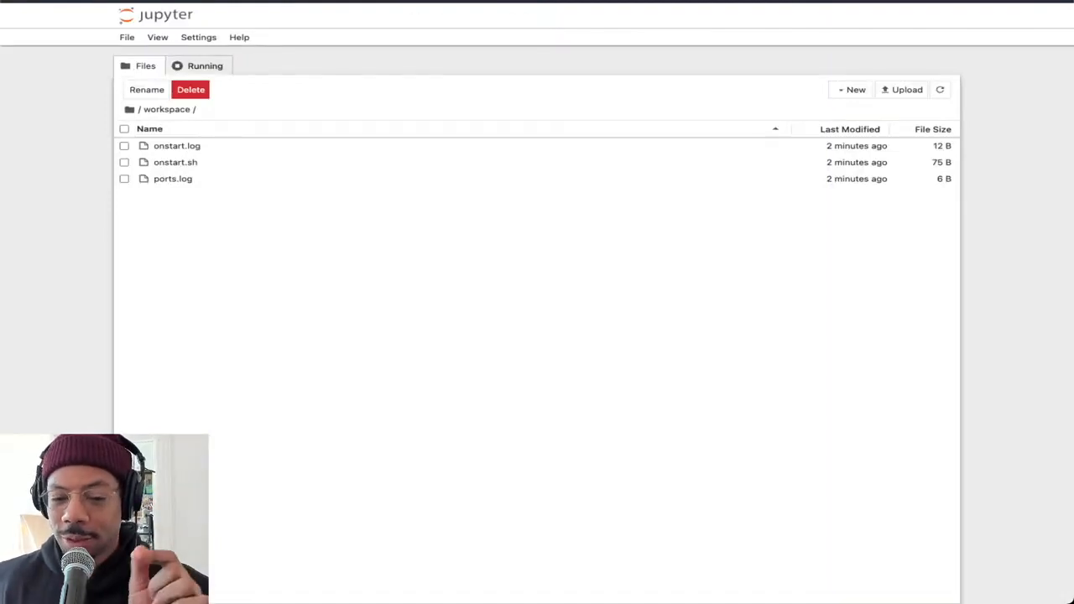
{"action": "left_click", "coordinate": [159, 39]}
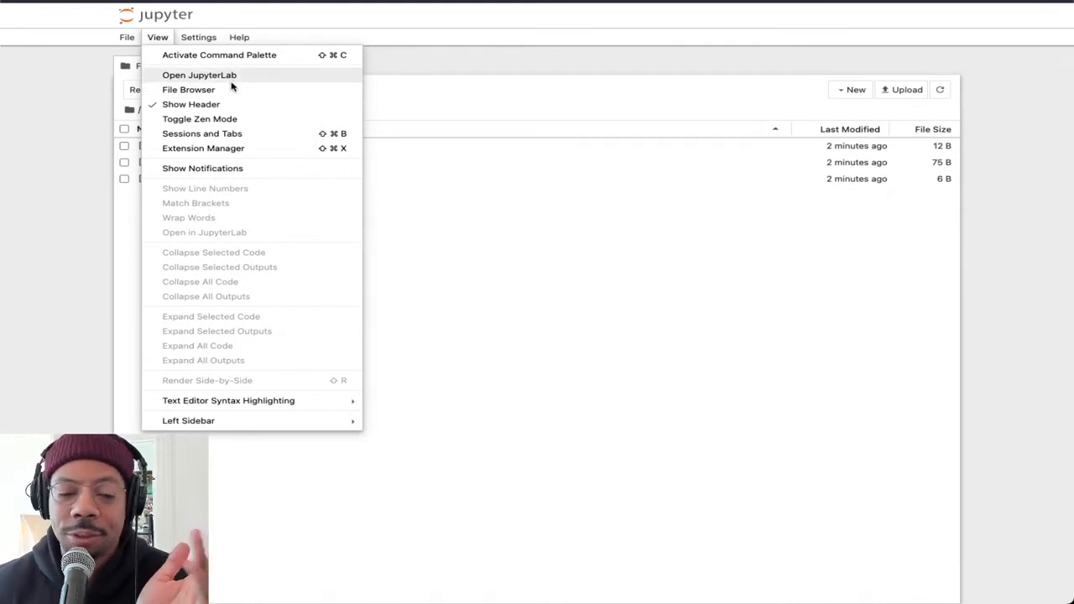
{"action": "left_click", "coordinate": [437, 49]}
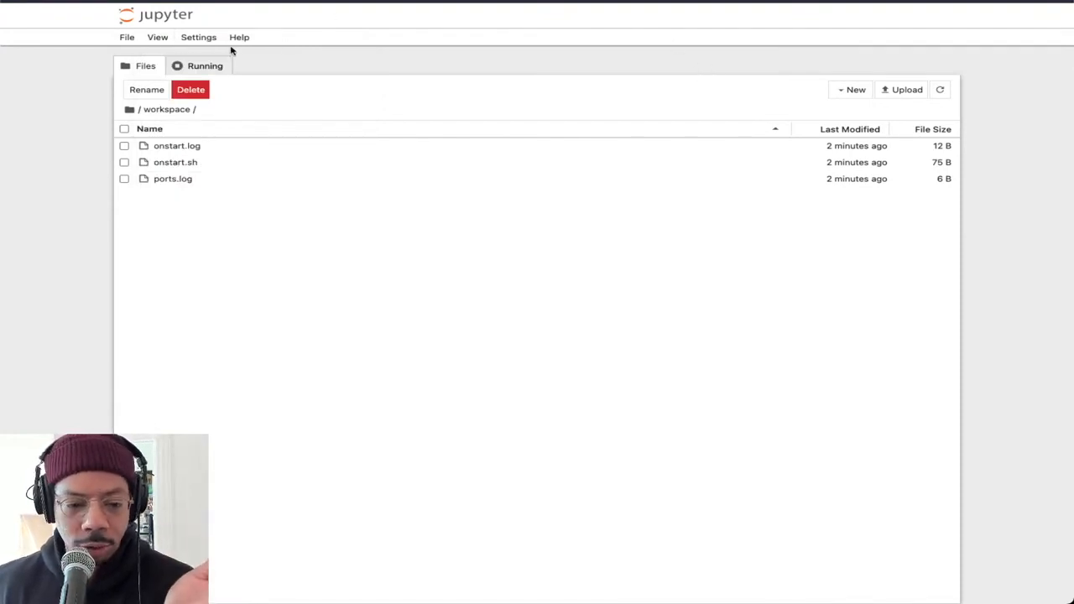
{"action": "left_click", "coordinate": [159, 42]}
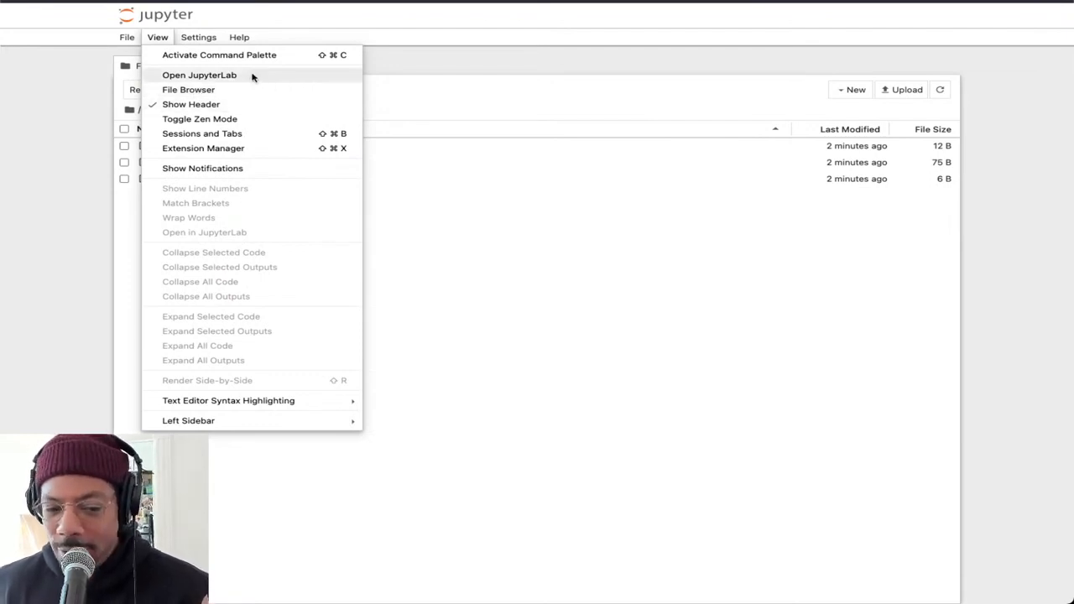
{"action": "left_click", "coordinate": [456, 73]}
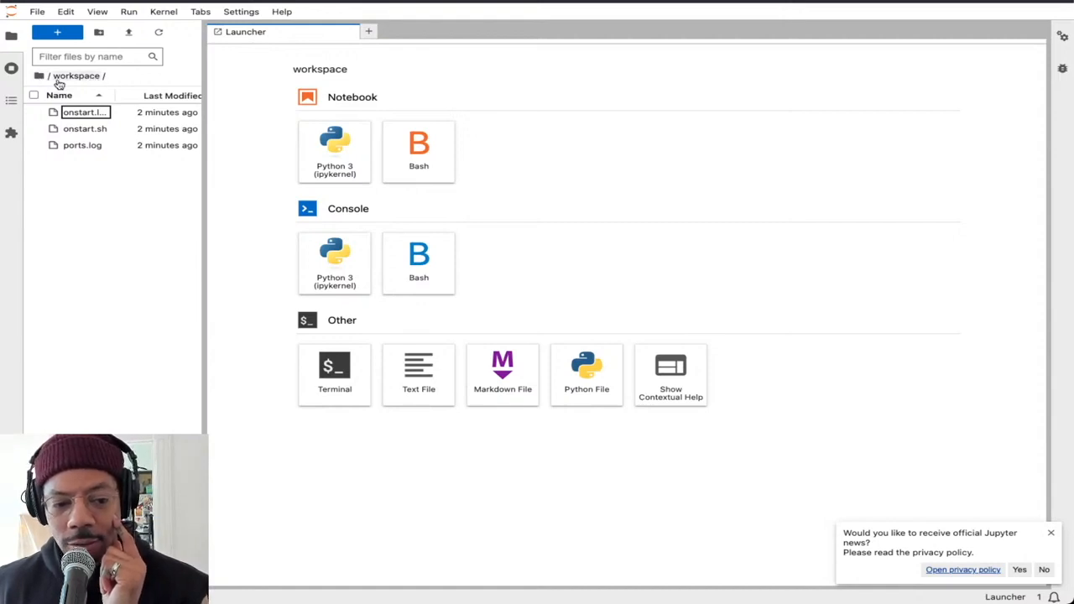
{"action": "left_click", "coordinate": [12, 37]}
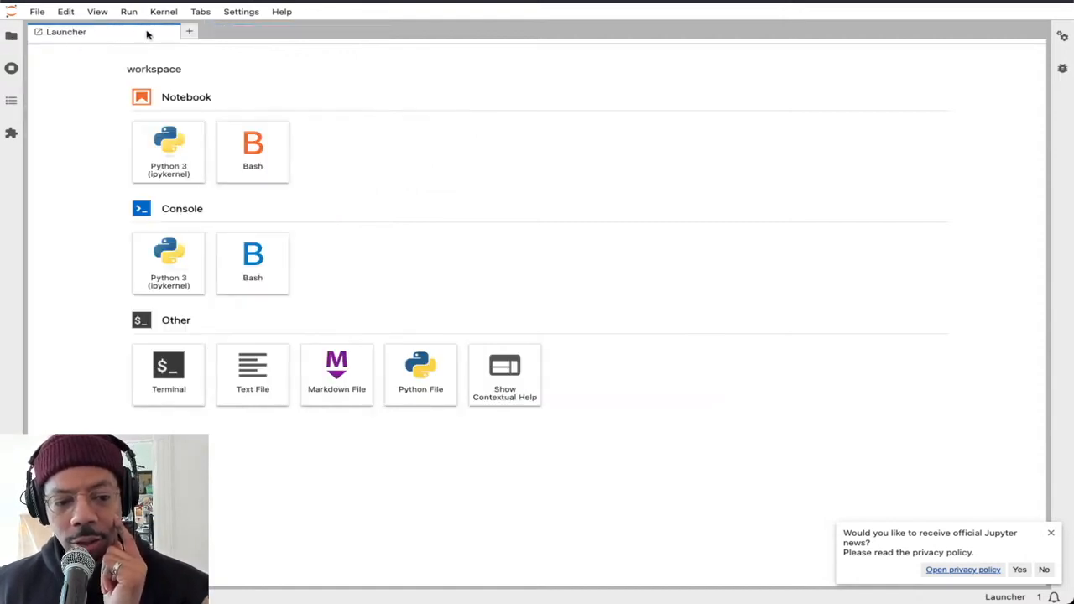
{"action": "left_click", "coordinate": [11, 36]}
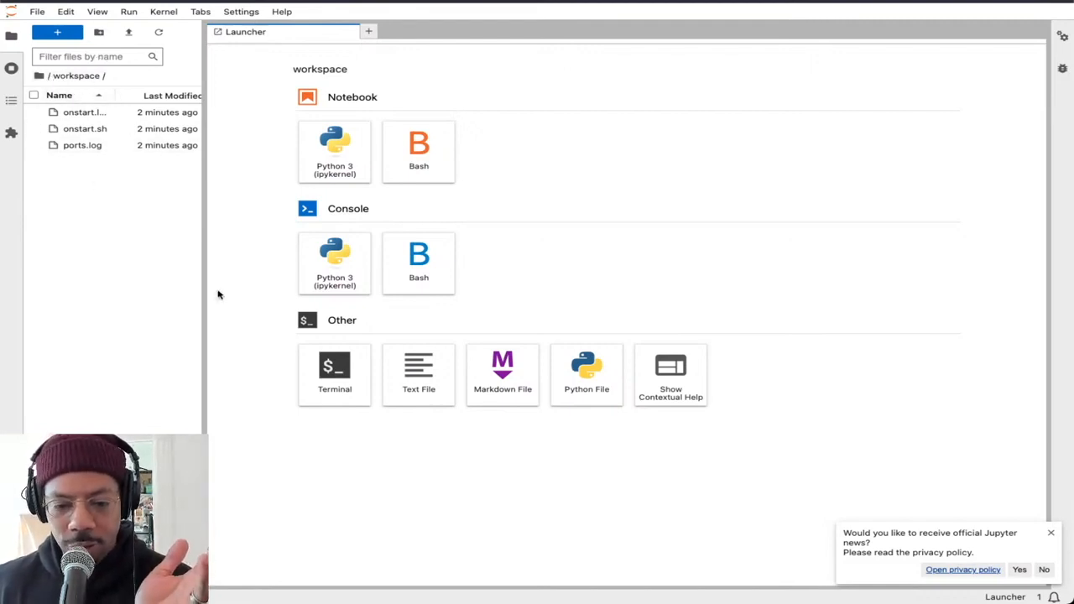
Launch a terminal in the workspace folder and switch JupyterLab to the dark theme
{"action": "left_click", "coordinate": [336, 355]}
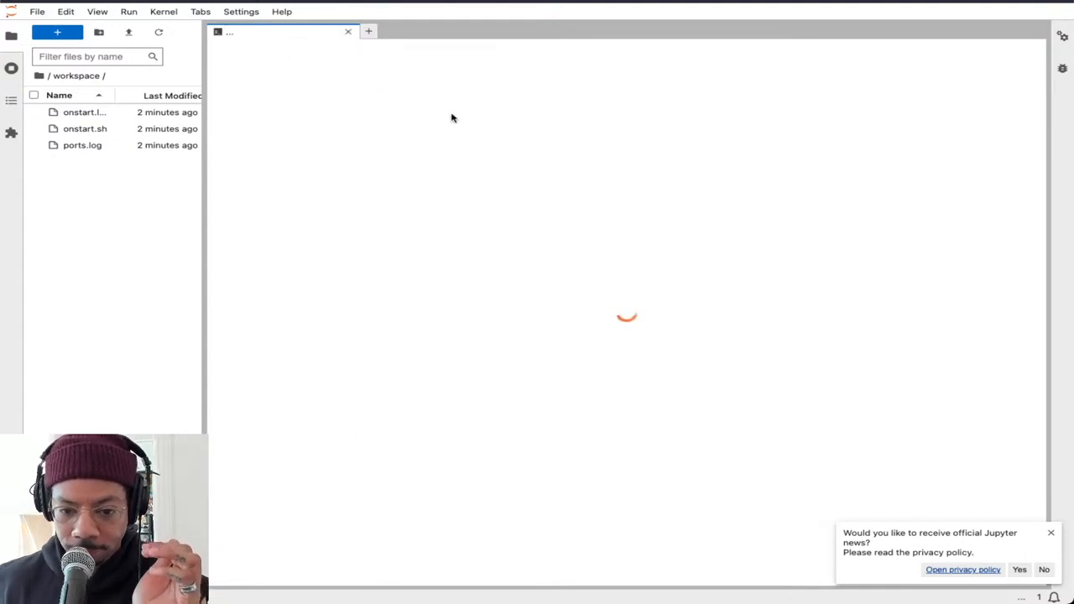
{"action": "left_click", "coordinate": [252, 12]}
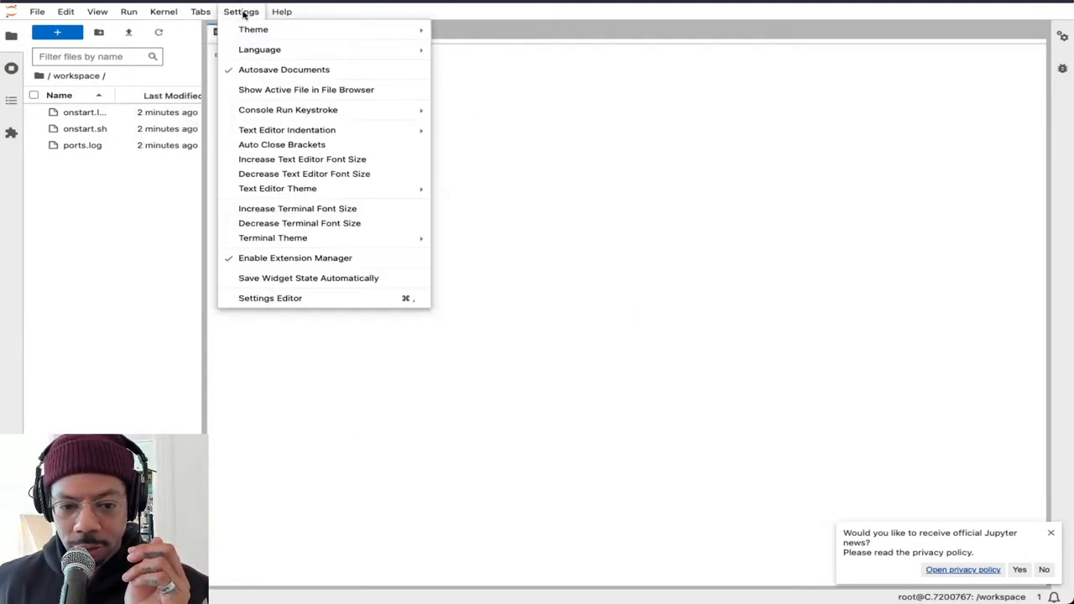
{"action": "left_click", "coordinate": [535, 36]}
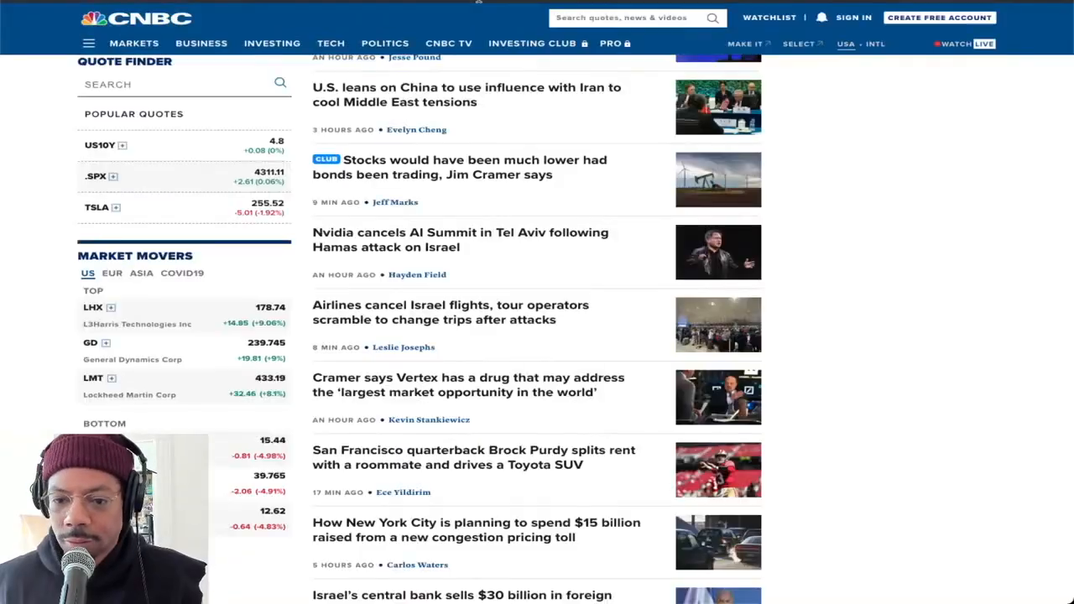
Switch to the "Guide to GPUmine XENblocks" document in Google Docs and read its start instructions and numbered terminal commands
{"action": "key", "text": "ctrl+l"}
{"action": "type", "text": "doc"}
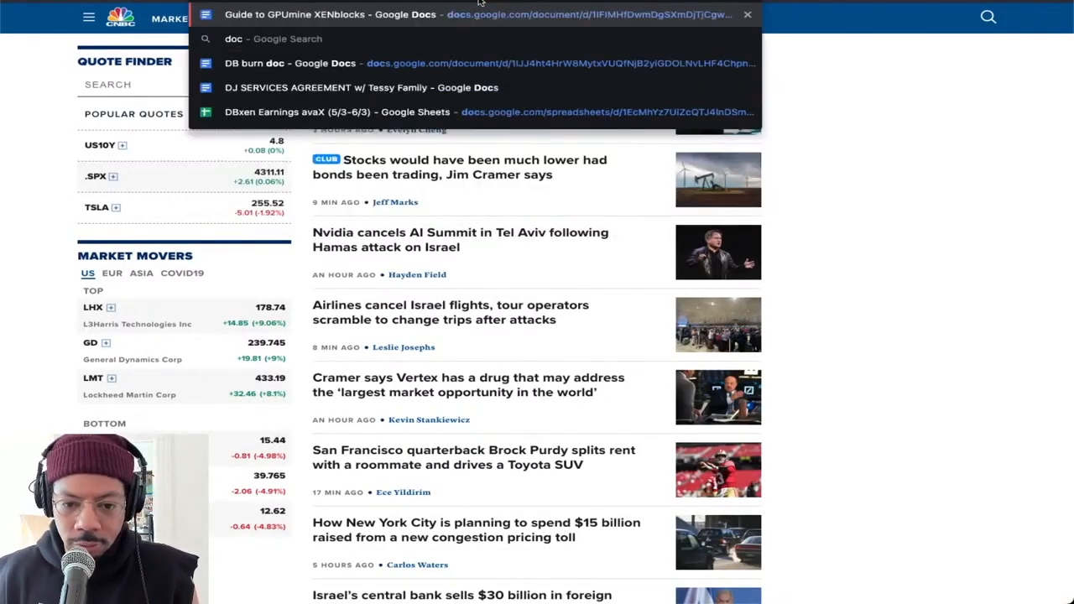
{"action": "key", "text": "Escape"}
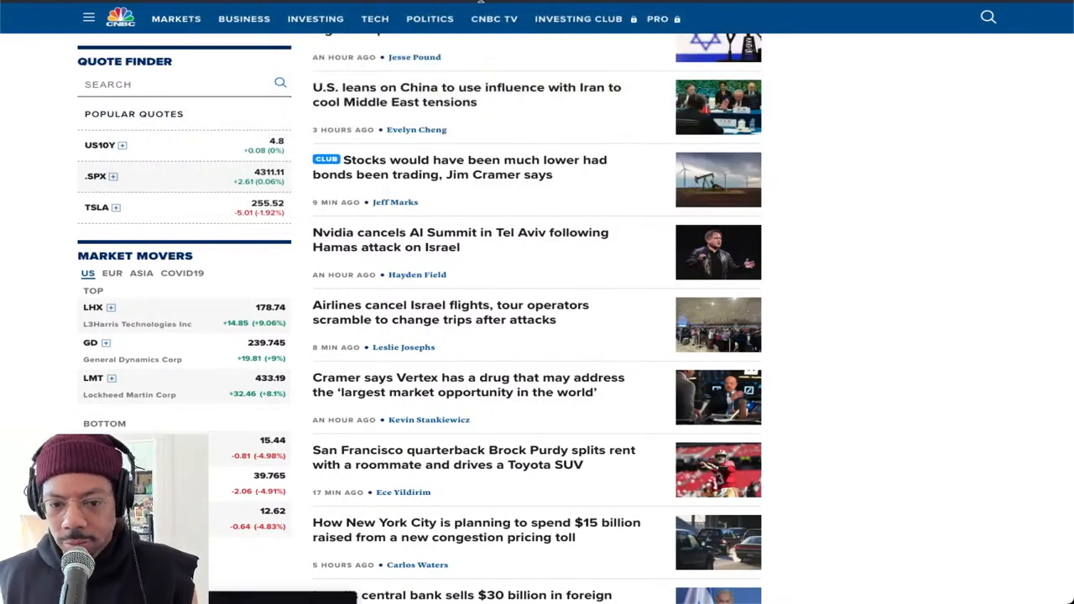
{"action": "left_click", "coordinate": [557, 1]}
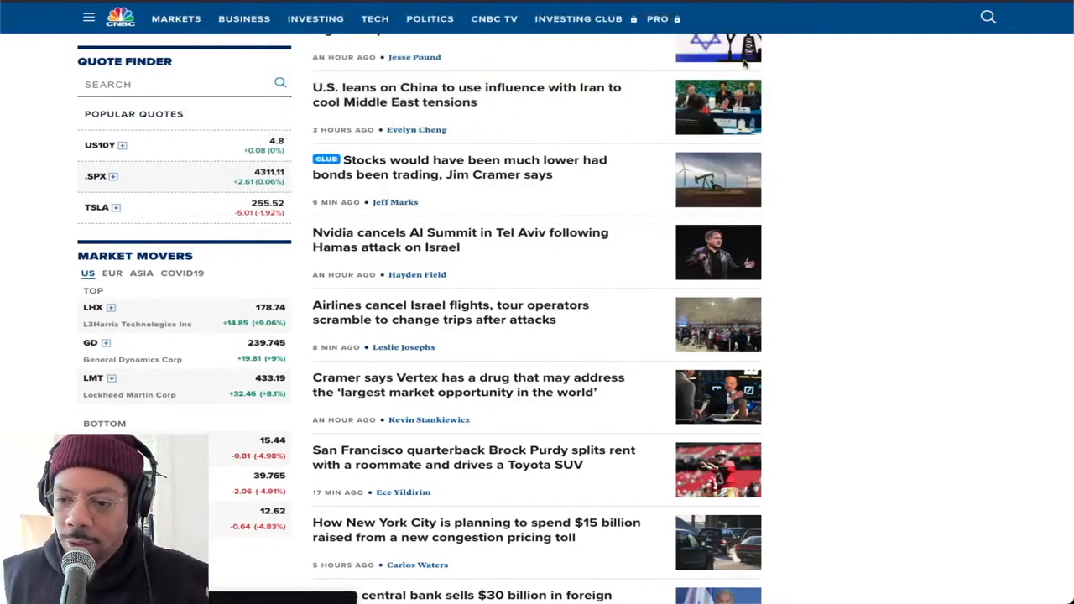
{"action": "scroll", "coordinate": [520, 185], "scroll_direction": "down", "scroll_amount": 3}
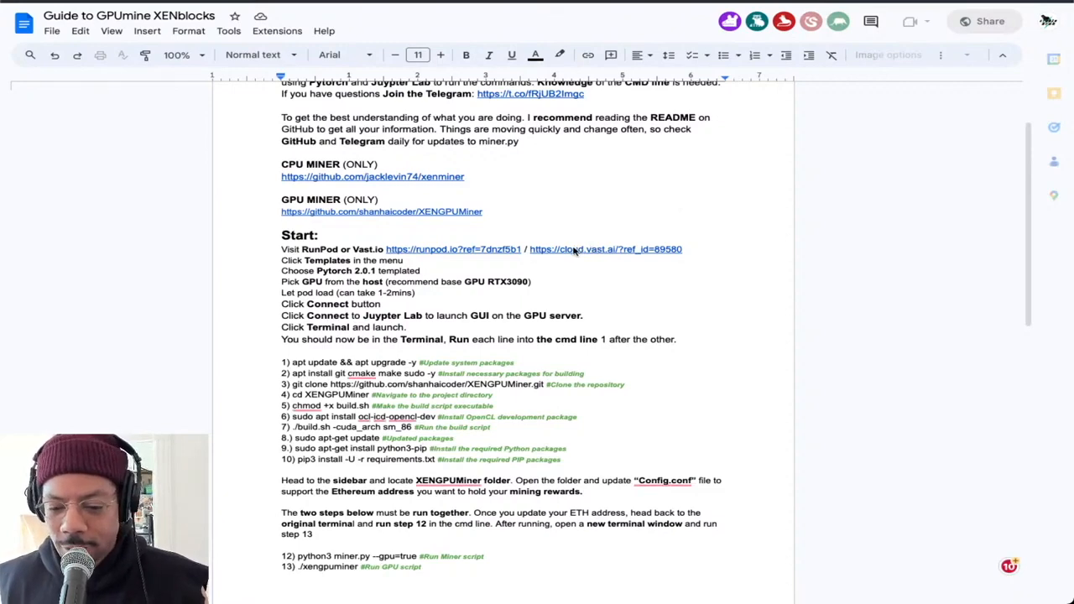
{"action": "scroll", "coordinate": [621, 243], "scroll_direction": "down", "scroll_amount": 3}
{"action": "scroll", "coordinate": [632, 241], "scroll_direction": "up", "scroll_amount": 1}
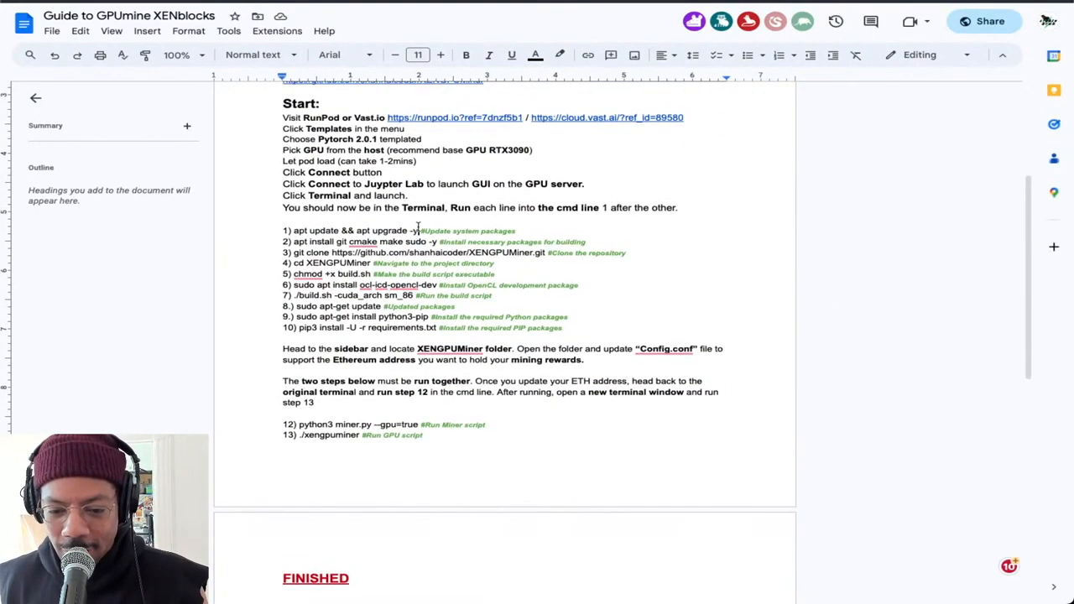
{"action": "left_click", "coordinate": [417, 227]}
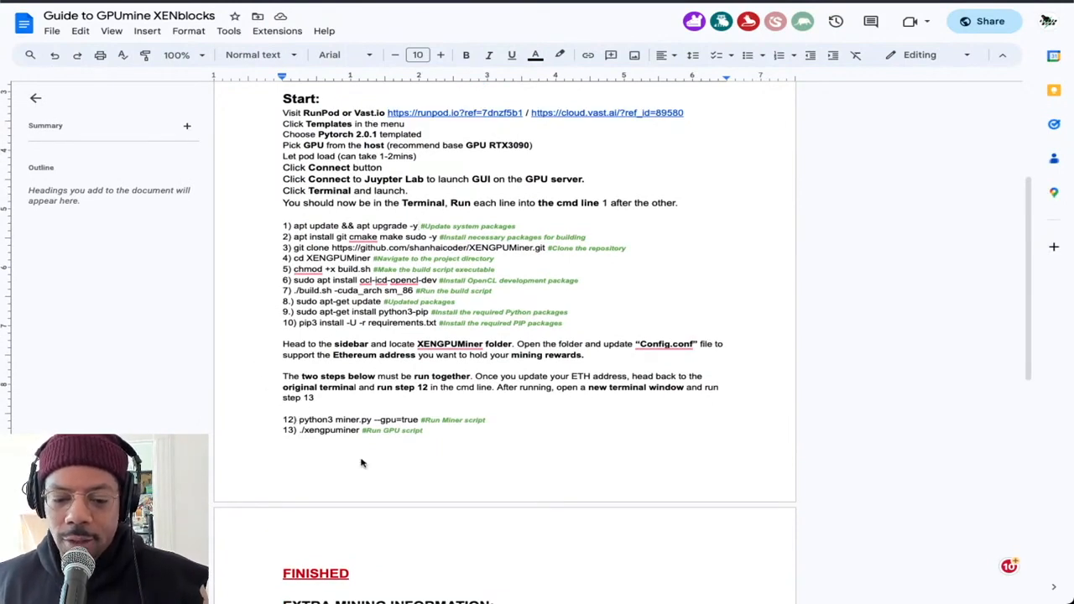
{"action": "mouse_move", "coordinate": [396, 286]}
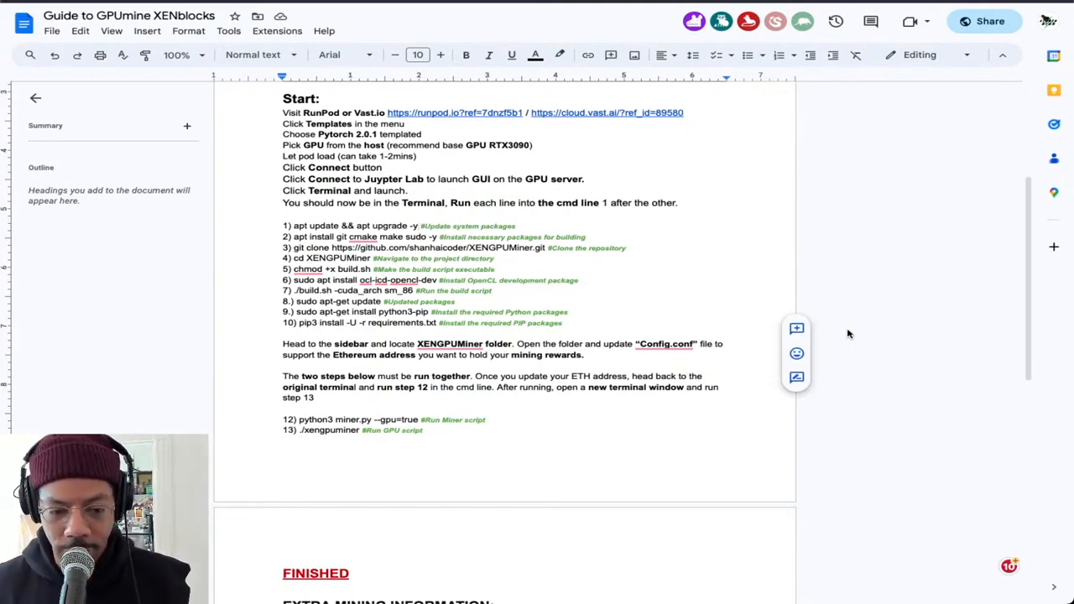
{"action": "scroll", "coordinate": [625, 136], "scroll_direction": "up", "scroll_amount": 4}
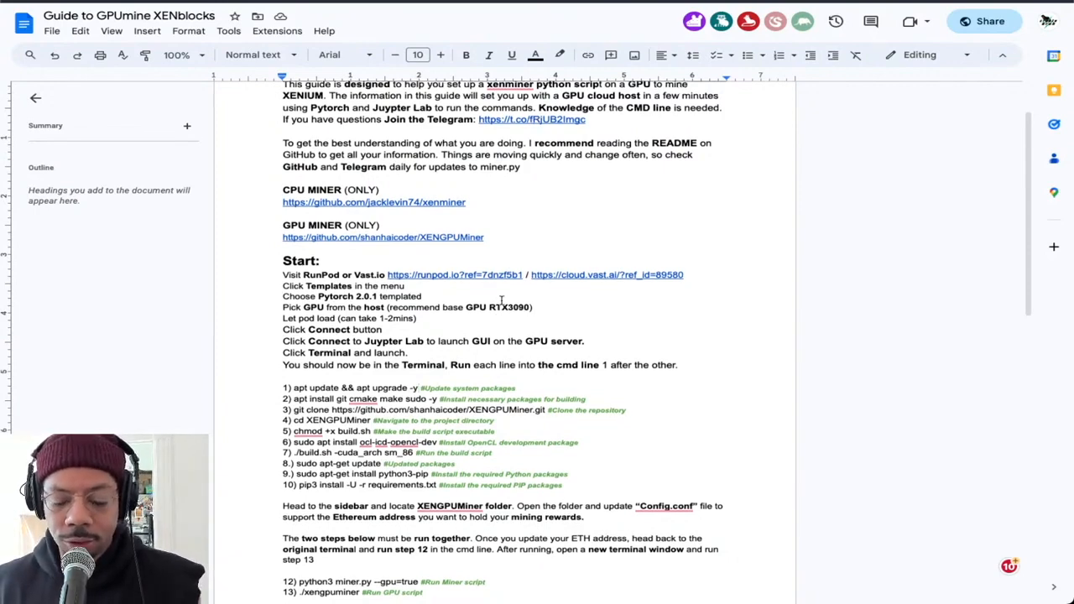
{"action": "scroll", "coordinate": [299, 387], "scroll_direction": "down", "scroll_amount": 5}
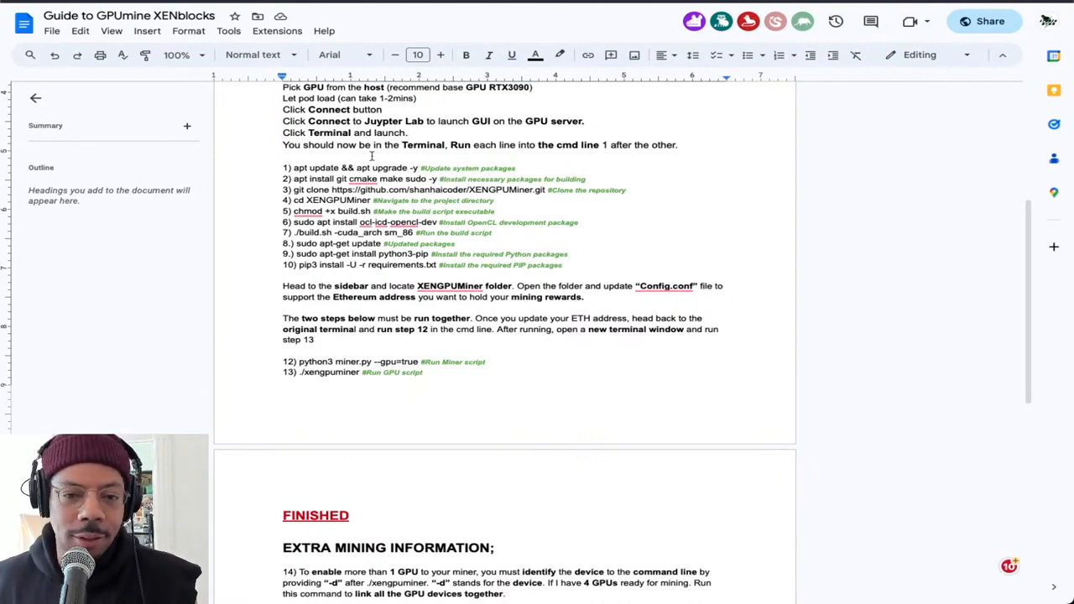
Copy the guide's first command, "apt update && apt upgrade -y", and run it in the JupyterLab terminal
{"action": "left_click_drag", "start_coordinate": [418, 168], "coordinate": [292, 167]}
{"action": "key", "text": "ctrl+c"}
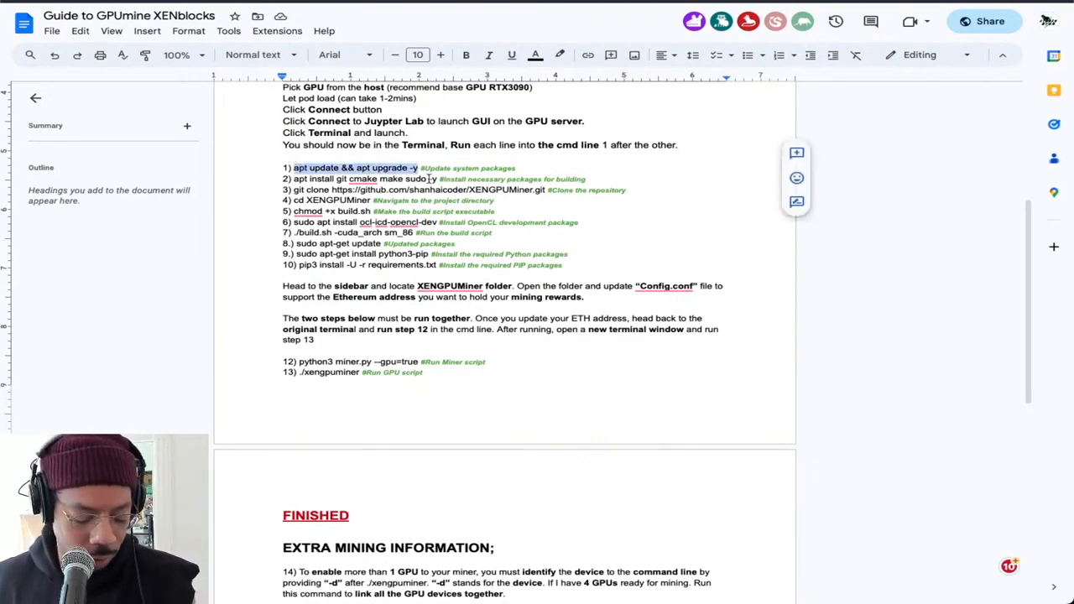
{"action": "scroll", "coordinate": [430, 181], "scroll_direction": "down", "scroll_amount": 1}
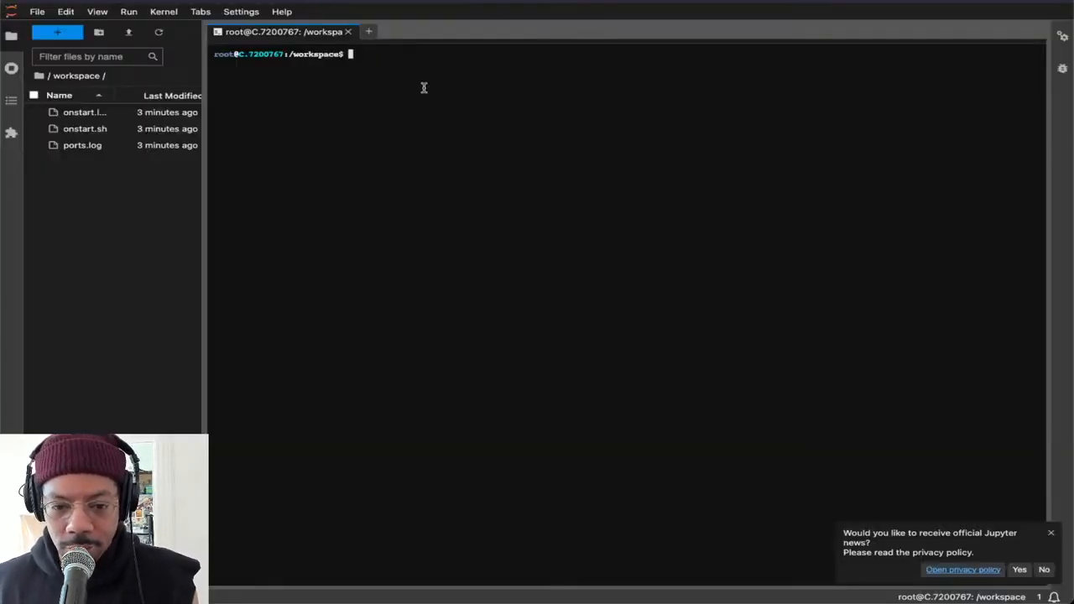
{"action": "key", "text": "ctrl+v"}
{"action": "key", "text": "Return"}
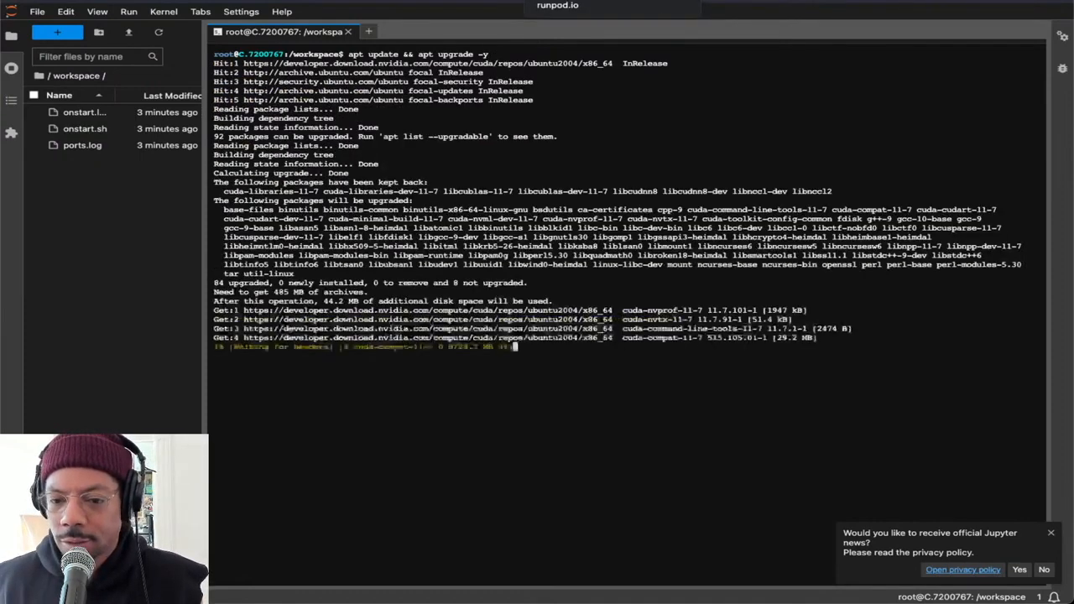
Copy "apt install git cmake make sudo -y" from the guide, return to JupyterLab and dismiss the Jupyter news notification
{"action": "left_click", "coordinate": [897, 2]}
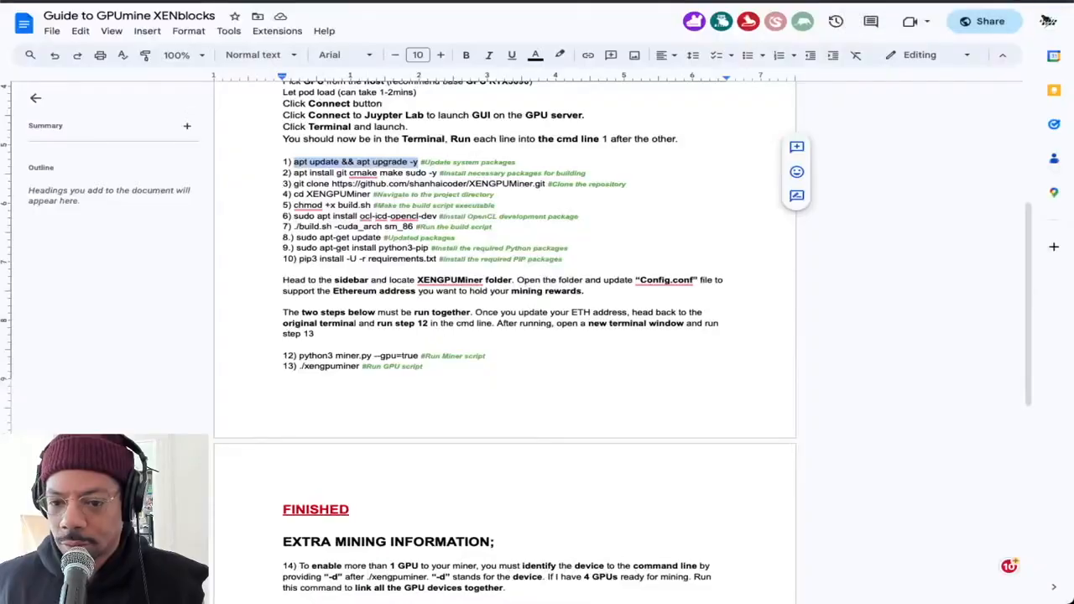
{"action": "left_click_drag", "start_coordinate": [437, 173], "coordinate": [296, 178]}
{"action": "key", "text": "ctrl+c"}
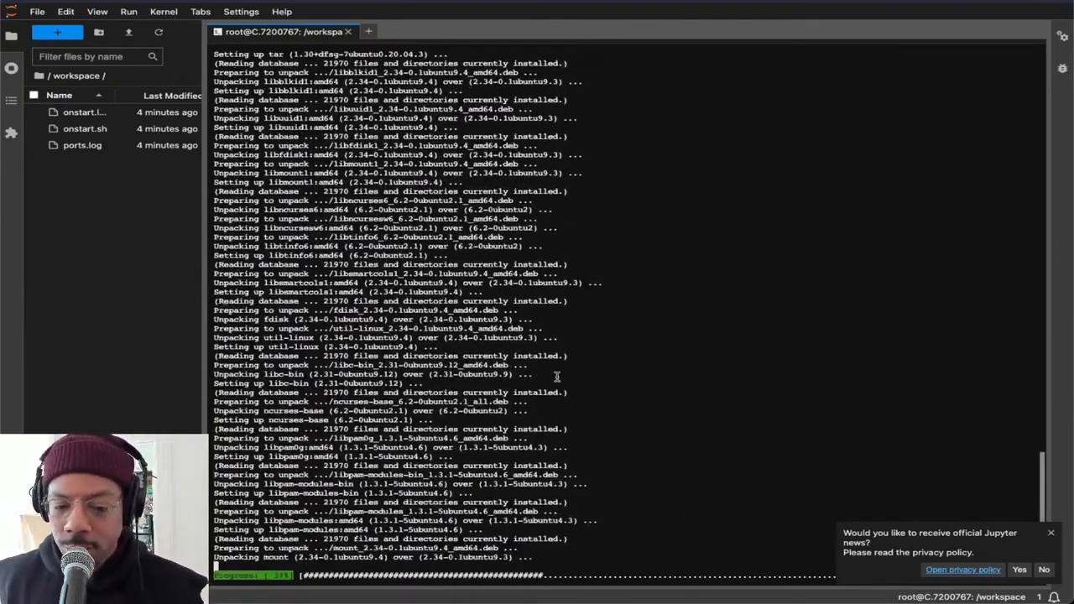
{"action": "left_click", "coordinate": [1050, 533]}
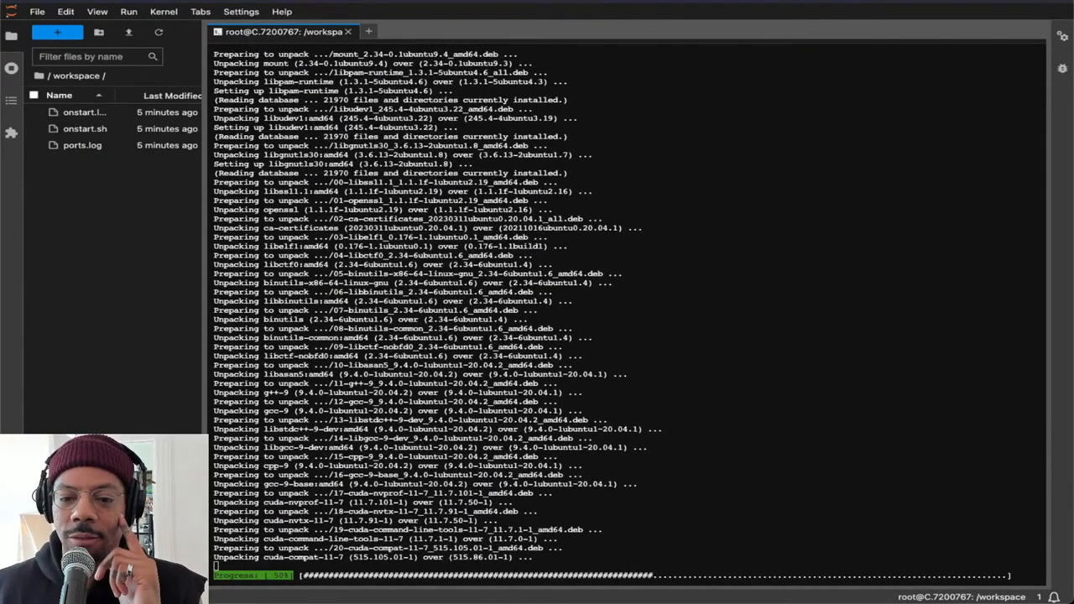
While the system upgrade runs, check its terminal output and view the account credit and instance status on Vast.ai
{"action": "left_click", "coordinate": [448, 2]}
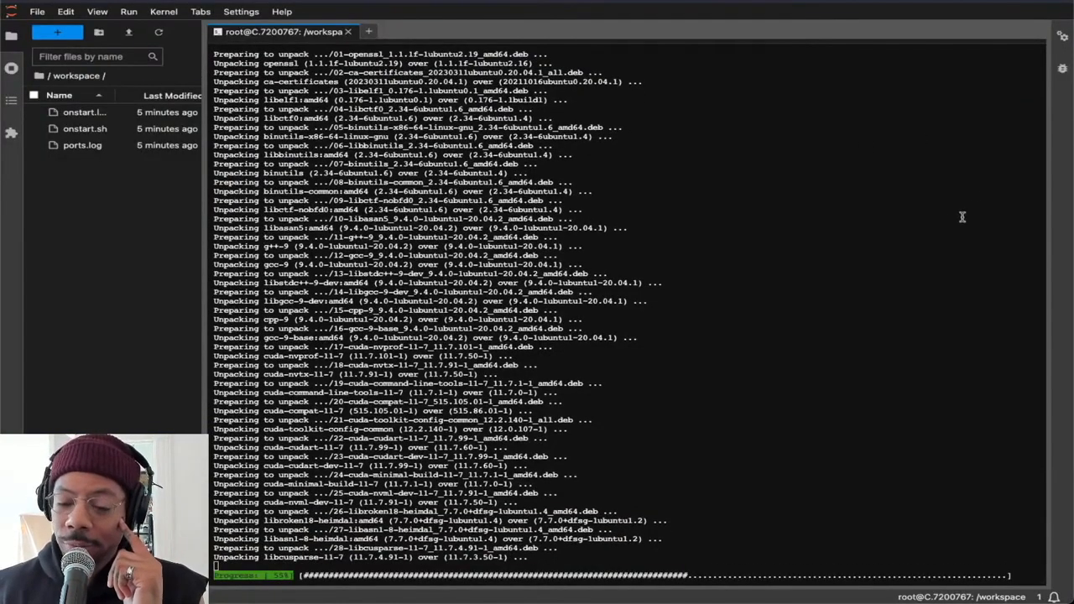
{"action": "scroll", "coordinate": [831, 84], "scroll_direction": "up", "scroll_amount": 1}
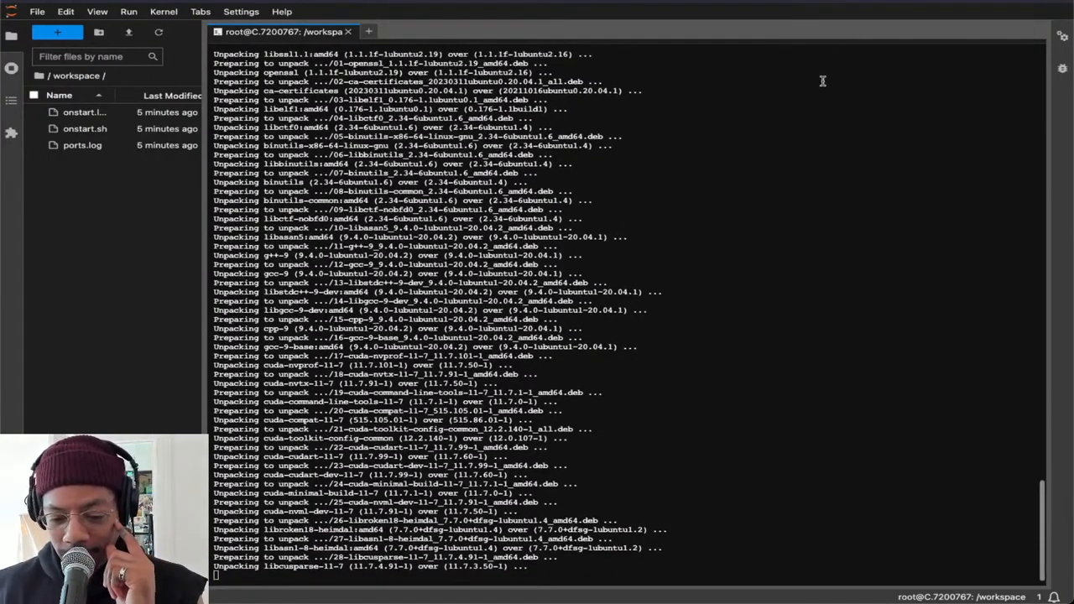
{"action": "scroll", "coordinate": [788, 233], "scroll_direction": "down", "scroll_amount": 1}
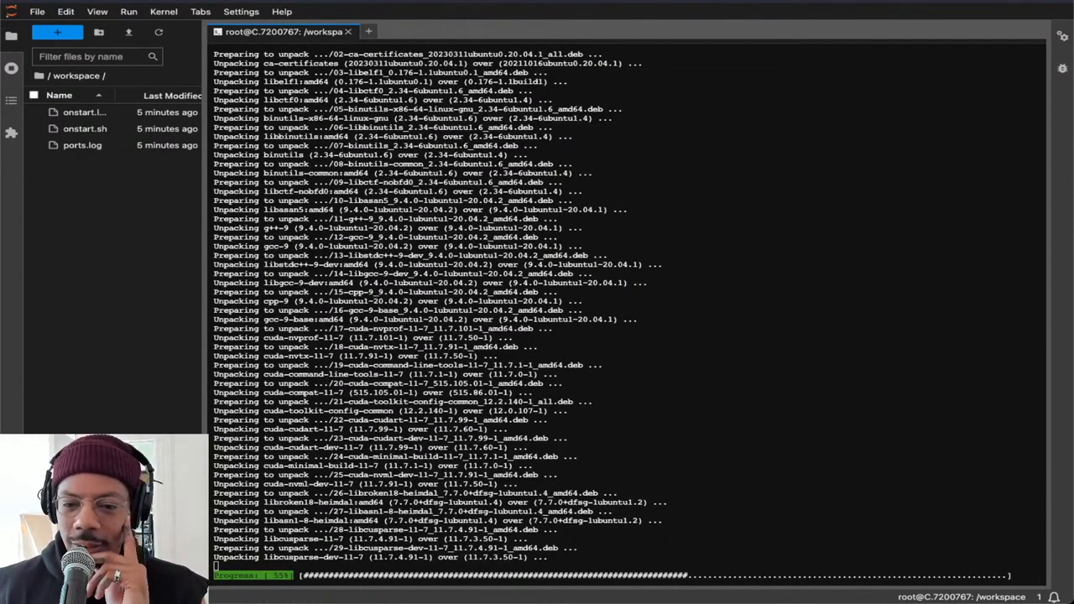
{"action": "key", "text": "ctrl+shift+Tab"}
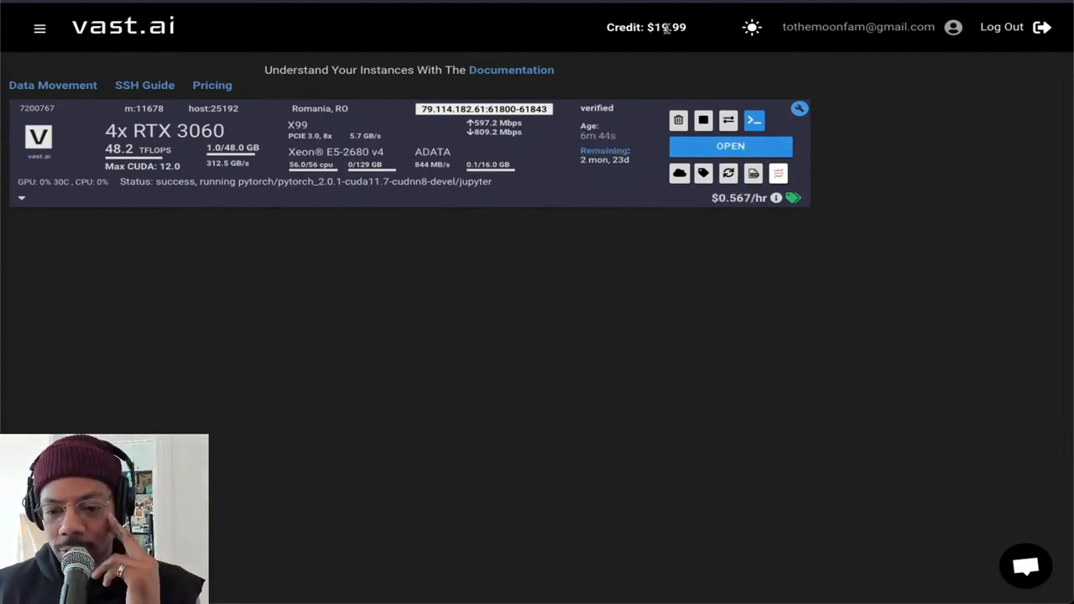
{"action": "mouse_move", "coordinate": [734, 200]}
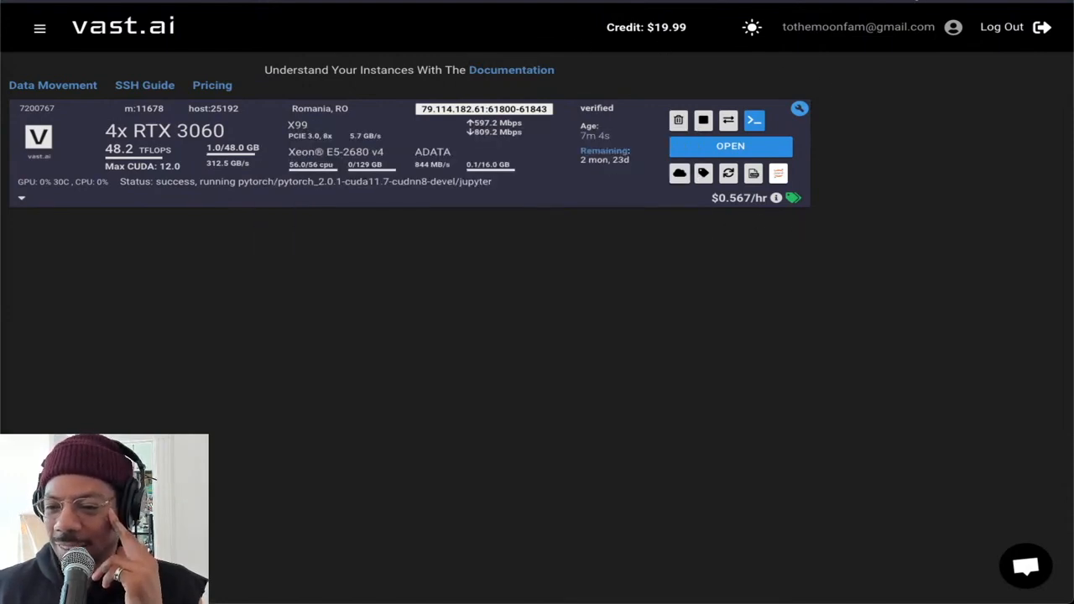
Return to the JupyterLab terminal and run the copied command "apt install git cmake make sudo -y"
{"action": "key", "text": "ctrl+Tab"}
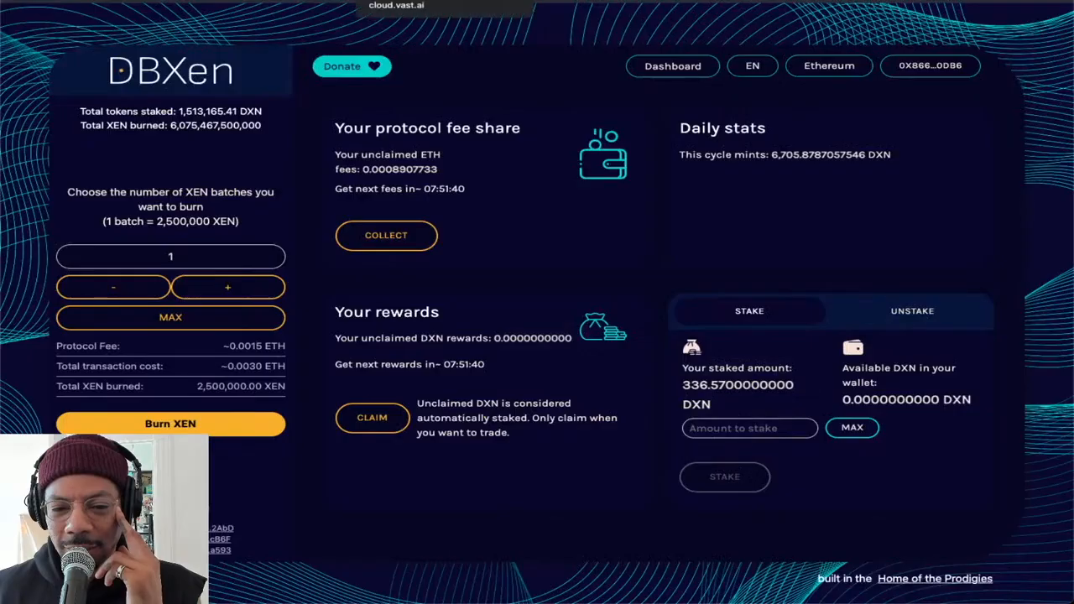
{"action": "left_click", "coordinate": [445, 0]}
{"action": "left_click", "coordinate": [519, 2]}
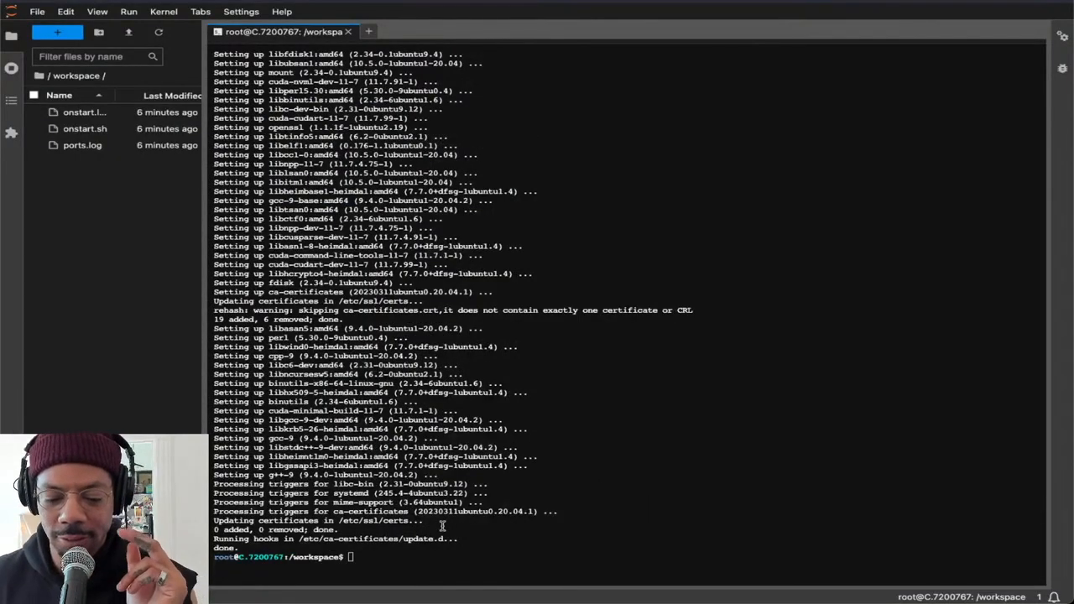
{"action": "key", "text": "ctrl+v"}
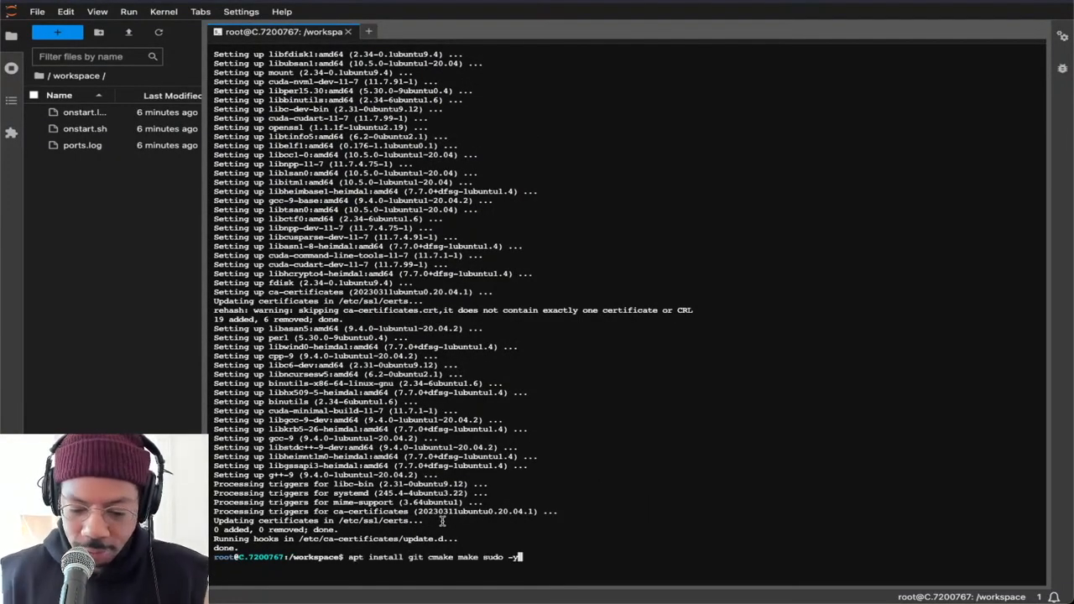
{"action": "key", "text": "Return"}
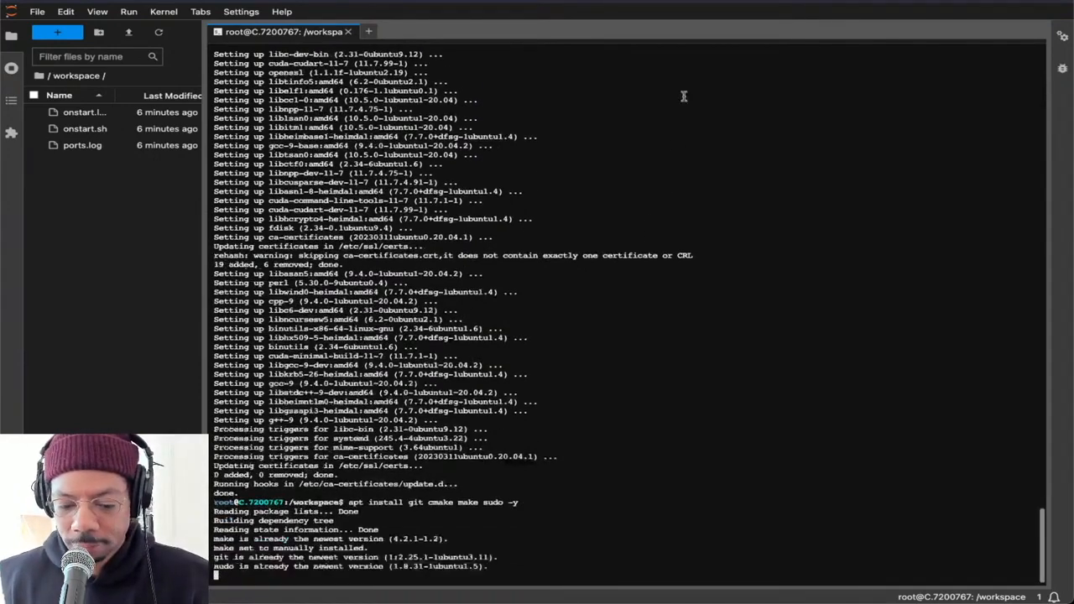
{"action": "left_click", "coordinate": [631, 1]}
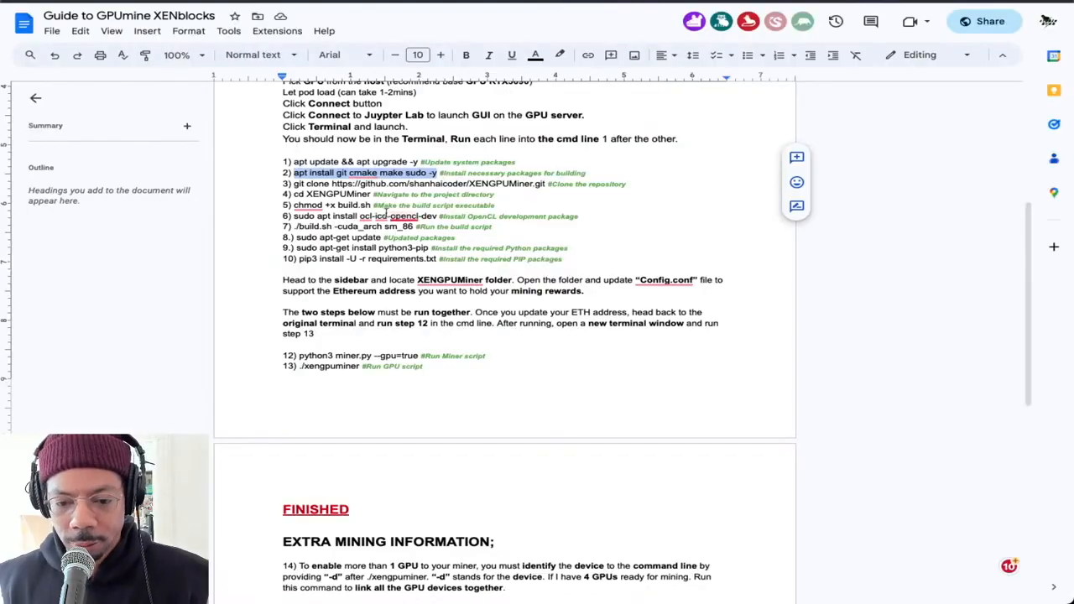
{"action": "left_click", "coordinate": [546, 182]}
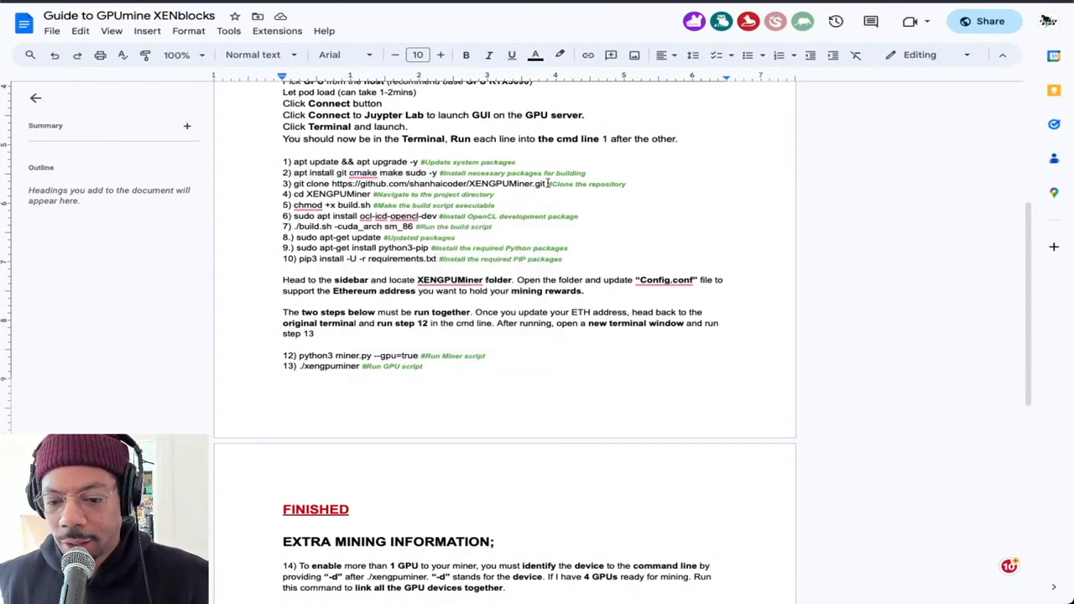
{"action": "left_click_drag", "start_coordinate": [545, 183], "coordinate": [295, 183]}
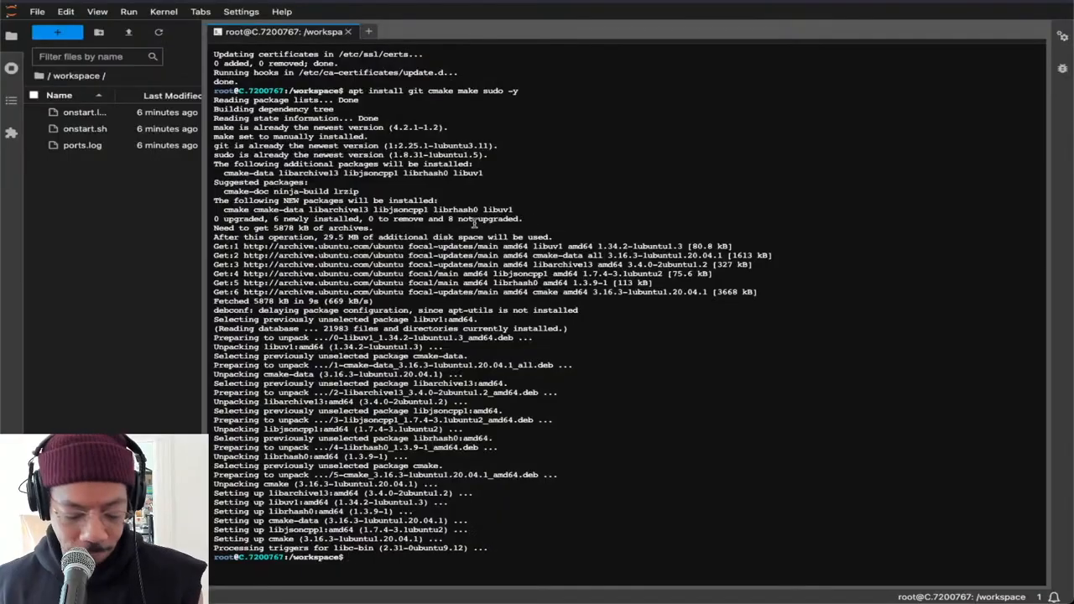
{"action": "type", "text": "git clone https://github.com/shanhaicoder/XENGPUMiner.git"}
{"action": "key", "text": "Return"}
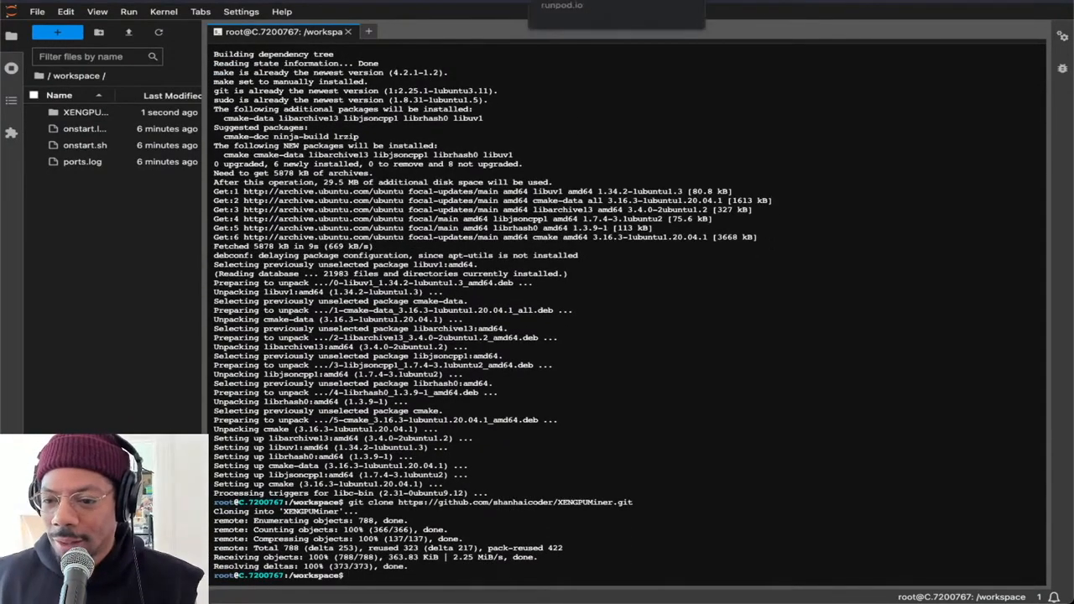
Copy "cd XENGPUMiner" from the Google Docs guide and run it in the JupyterLab terminal
{"action": "left_click", "coordinate": [600, 1]}
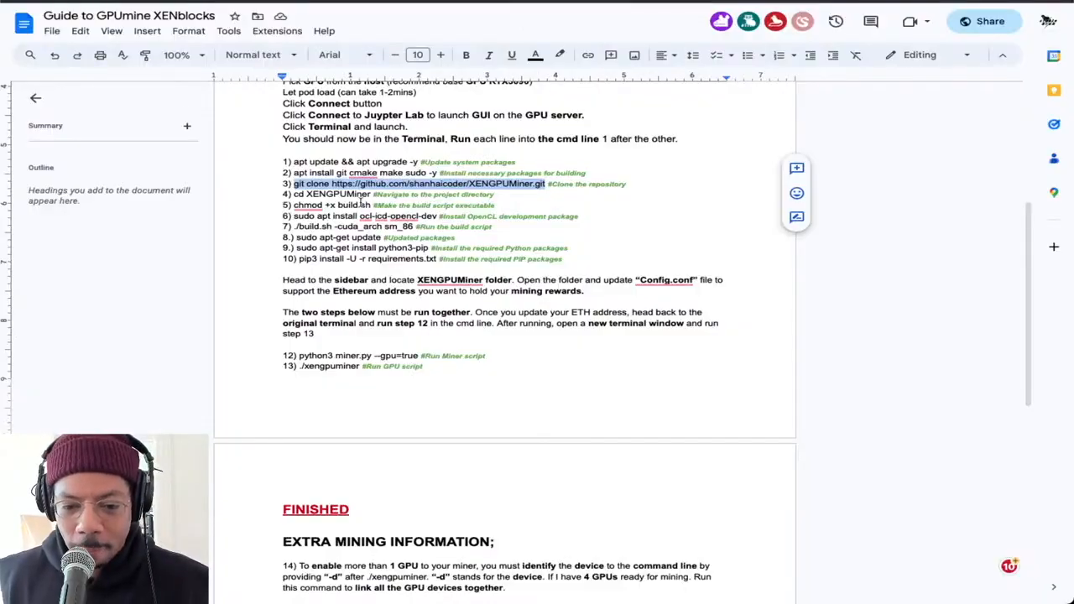
{"action": "left_click", "coordinate": [372, 193]}
{"action": "left_click_drag", "start_coordinate": [371, 194], "coordinate": [303, 193]}
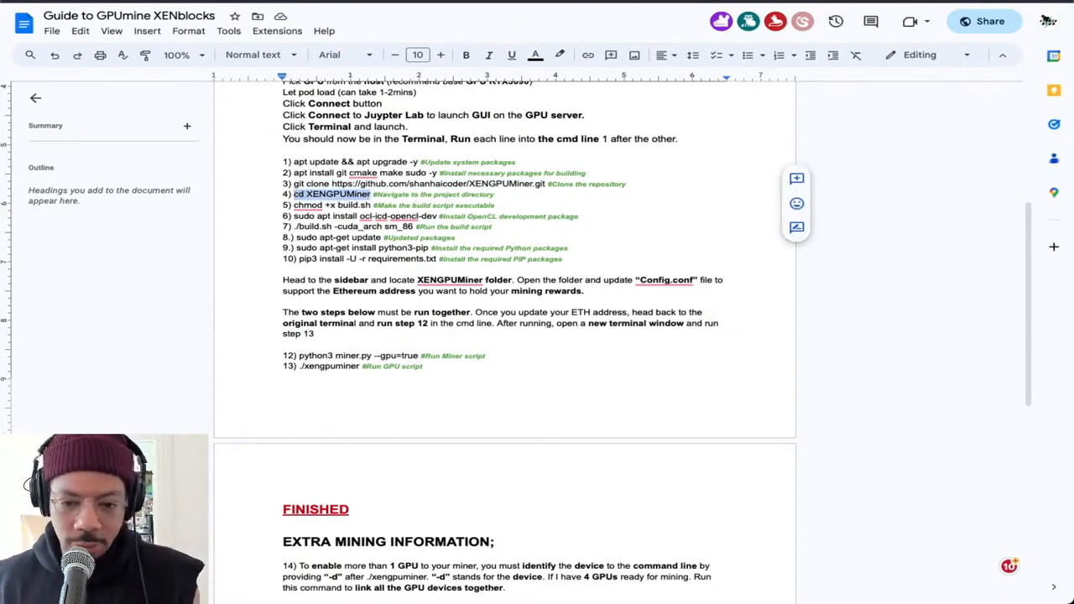
{"action": "left_click", "coordinate": [589, 1]}
{"action": "type", "text": "cd XENGPUMiner"}
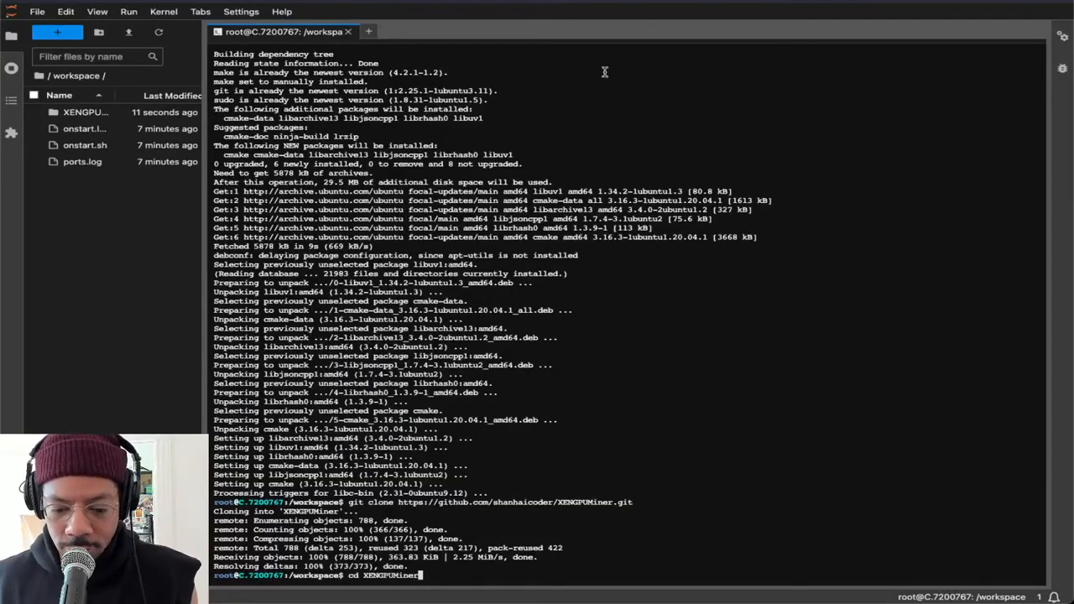
{"action": "key", "text": "Return"}
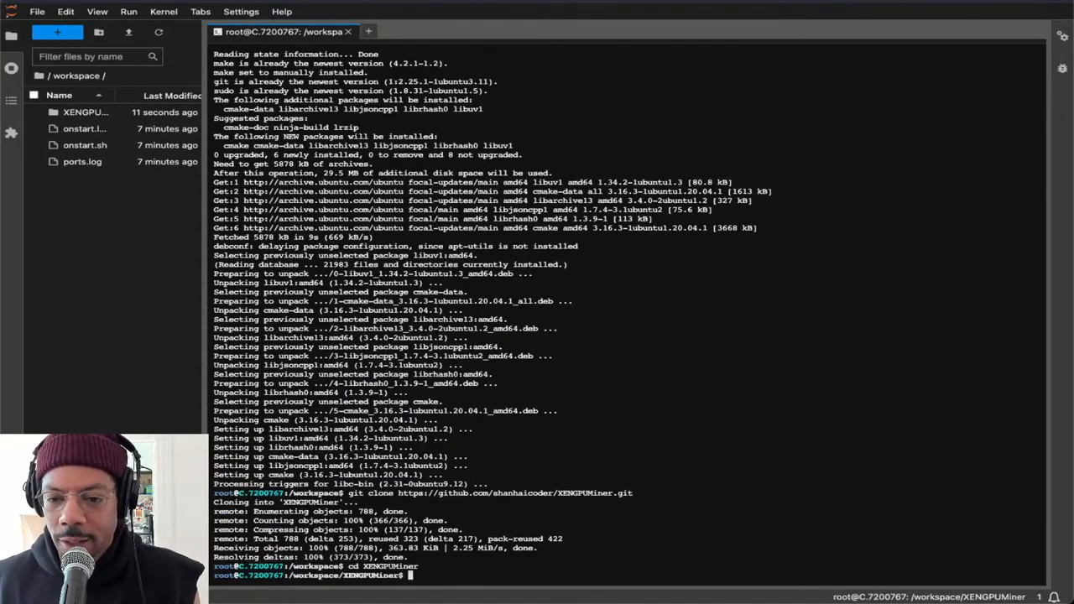
Copy "chmod +x build.sh" from the Google Docs guide and run it in the JupyterLab terminal
{"action": "left_click", "coordinate": [642, 2]}
{"action": "left_click", "coordinate": [350, 206]}
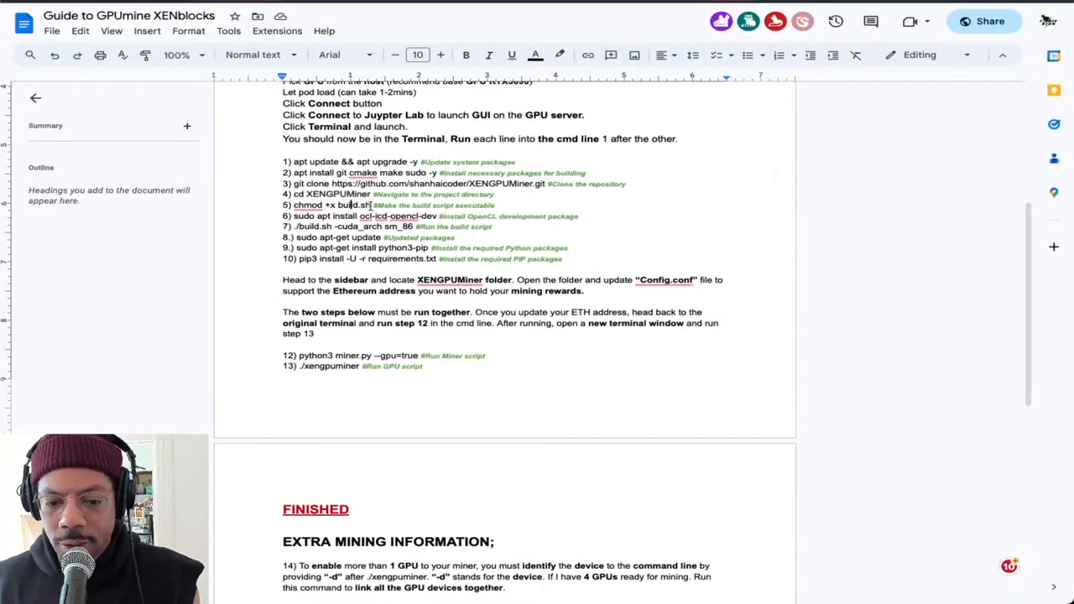
{"action": "left_click_drag", "start_coordinate": [370, 205], "coordinate": [292, 206]}
{"action": "key", "text": "super+c"}
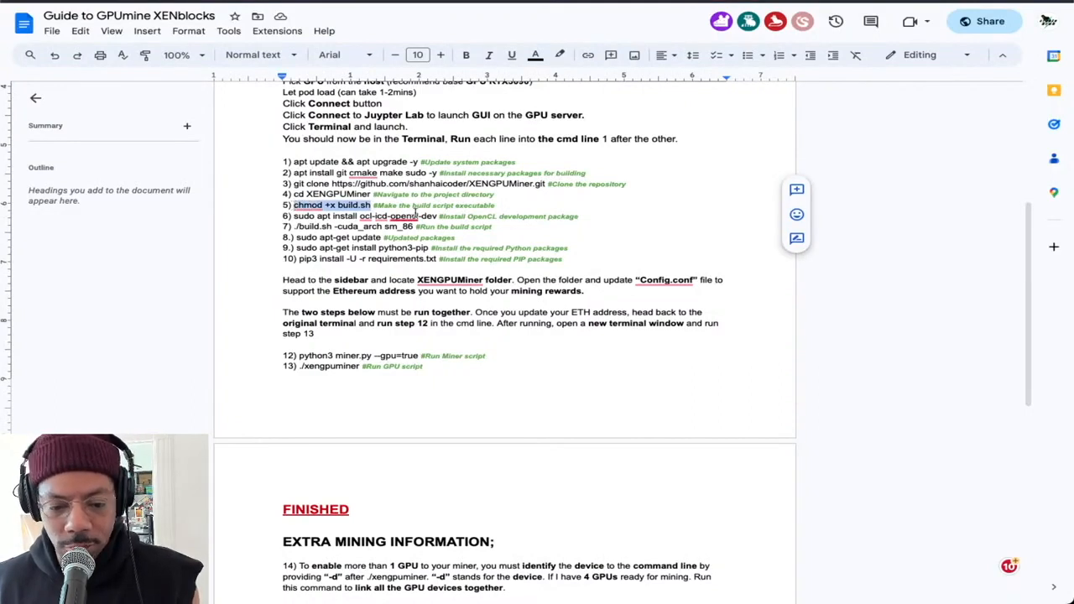
{"action": "mouse_move", "coordinate": [418, 212]}
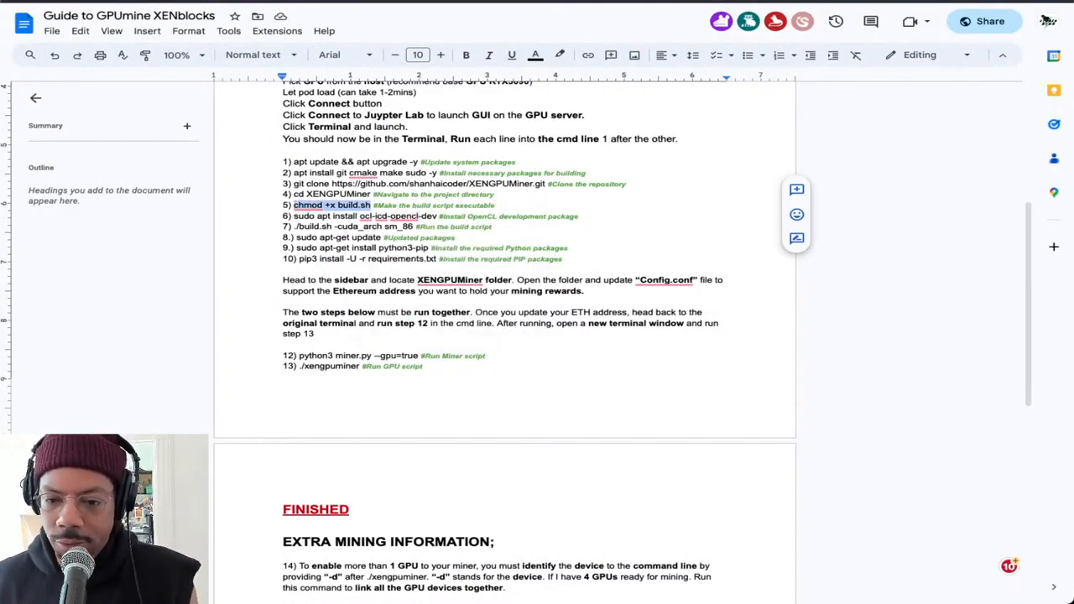
{"action": "left_click", "coordinate": [537, 1]}
{"action": "key", "text": "super+v"}
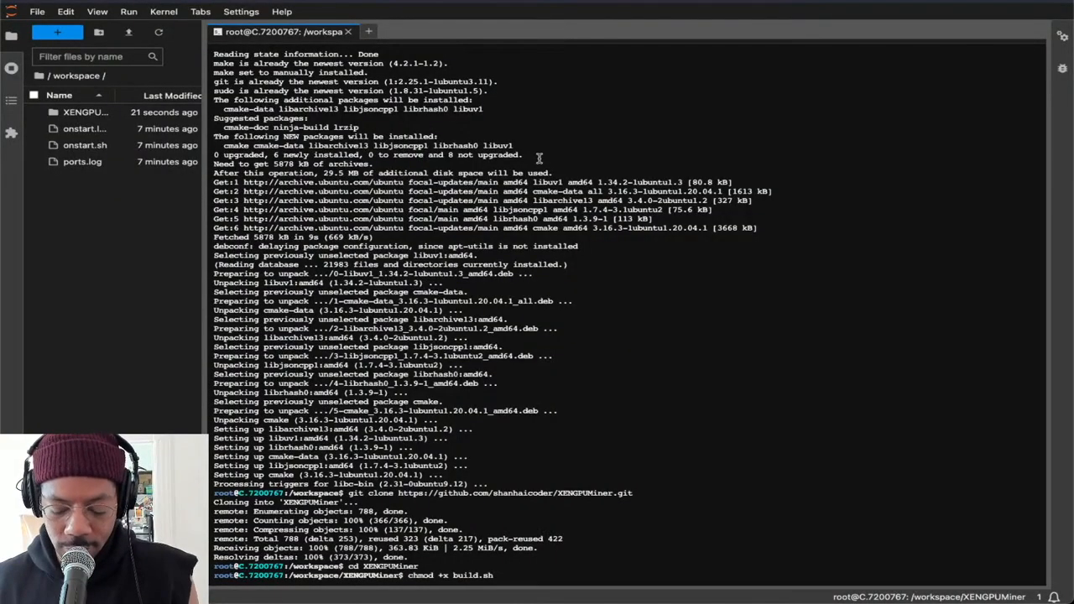
{"action": "key", "text": "Return"}
Copy "sudo apt install ocl-icd-opencl-dev" from the Google Docs guide, run it in the JupyterLab terminal and accept the installation with Y
{"action": "left_click", "coordinate": [626, 1]}
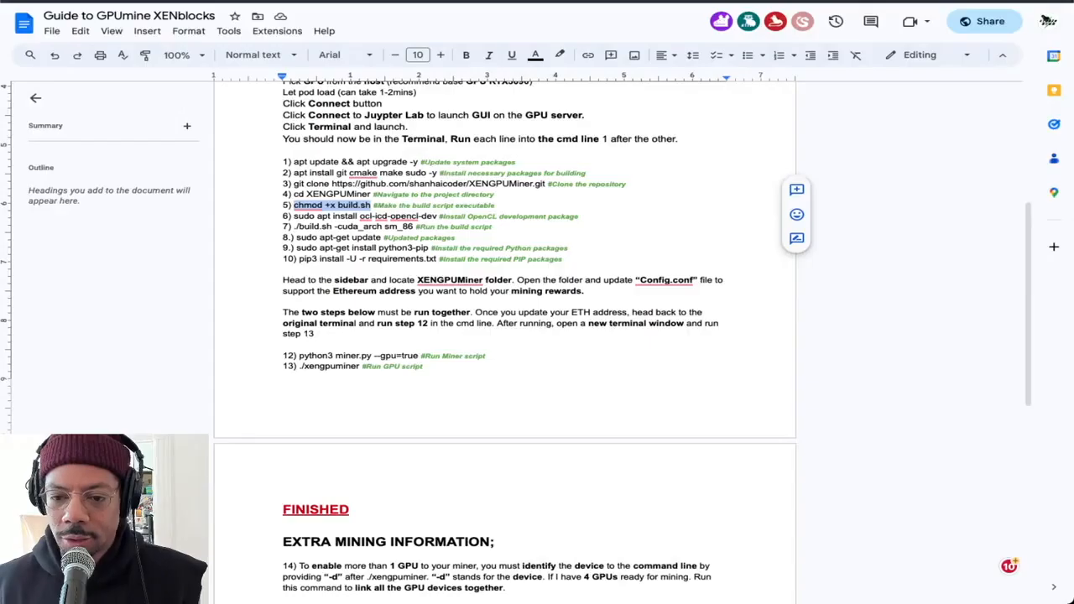
{"action": "left_click_drag", "start_coordinate": [437, 216], "coordinate": [305, 216]}
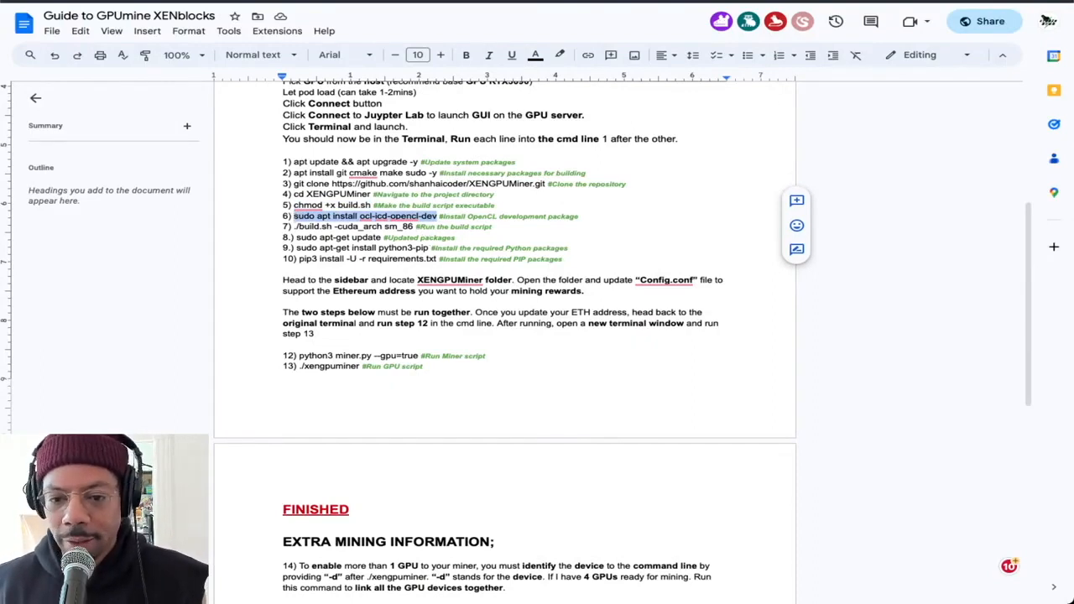
{"action": "key", "text": "ctrl+c"}
{"action": "left_click", "coordinate": [606, 2]}
{"action": "key", "text": "ctrl+v"}
{"action": "key", "text": "Return"}
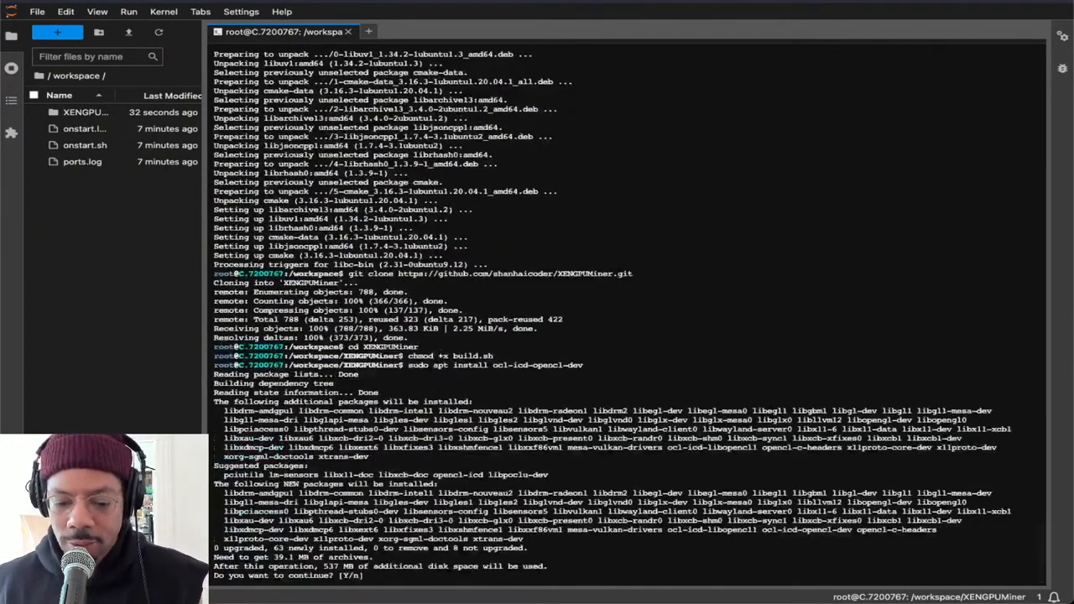
{"action": "type", "text": "Y"}
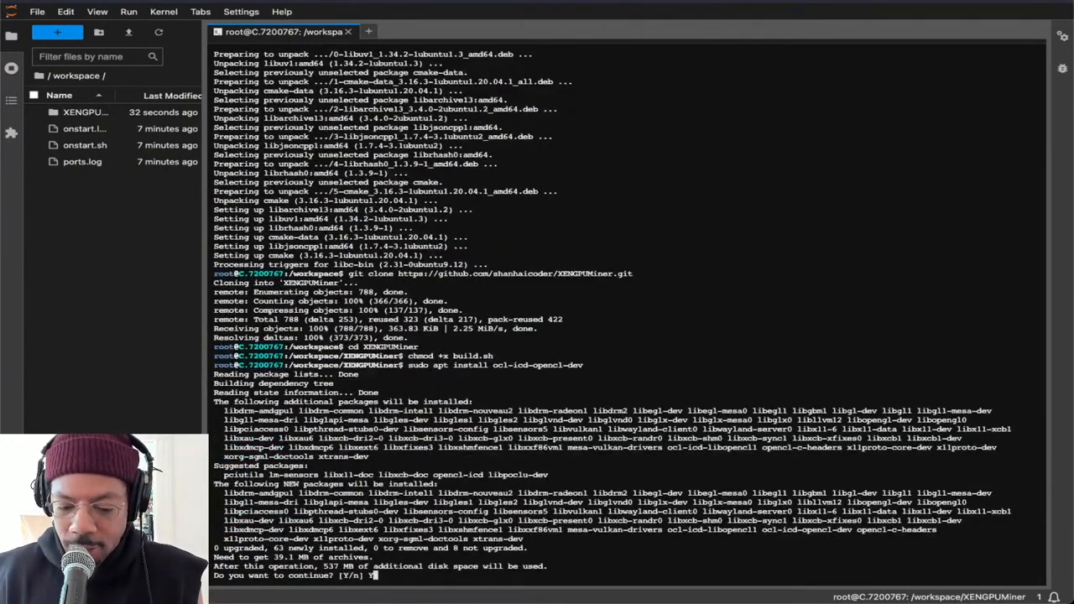
{"action": "key", "text": "Return"}
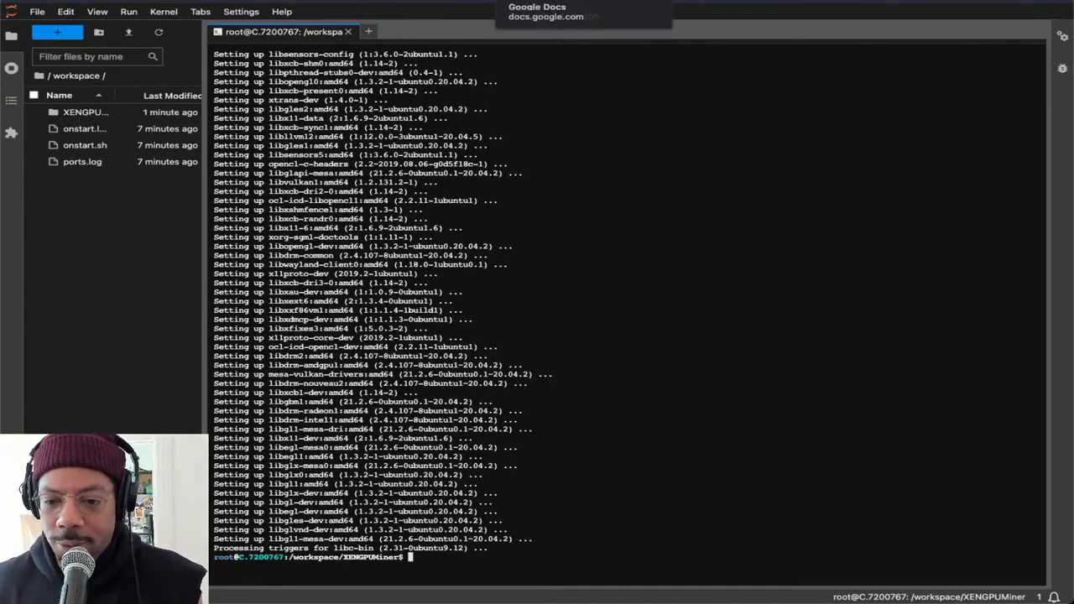
Copy "./build.sh -cuda_arch sm_86" from the Google Docs guide and run it in the JupyterLab terminal
{"action": "left_click", "coordinate": [546, 2]}
{"action": "left_click_drag", "start_coordinate": [413, 227], "coordinate": [298, 230]}
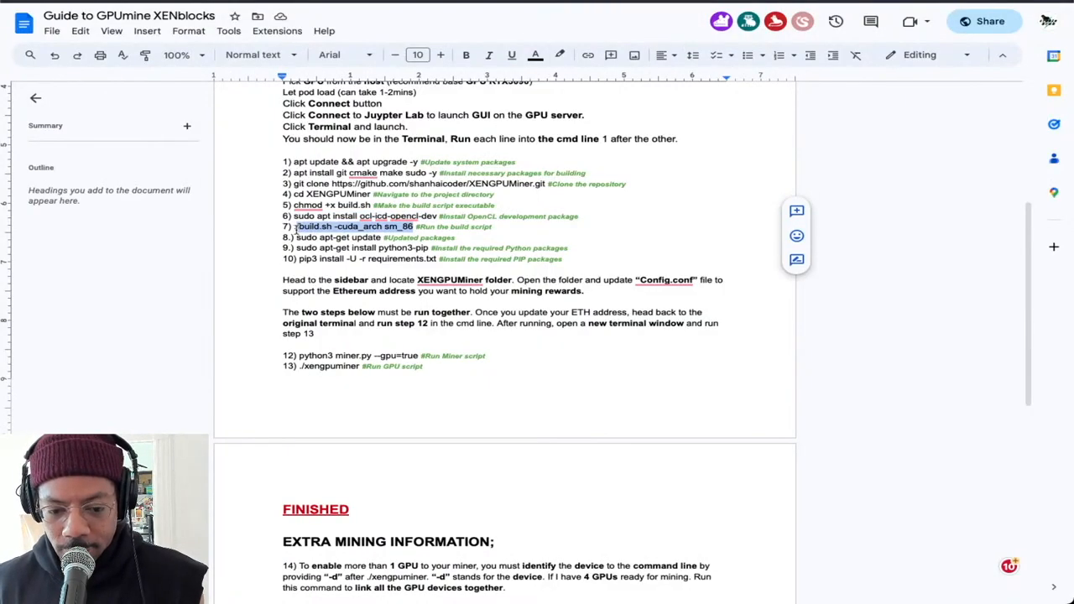
{"action": "left_click_drag", "start_coordinate": [413, 226], "coordinate": [296, 227]}
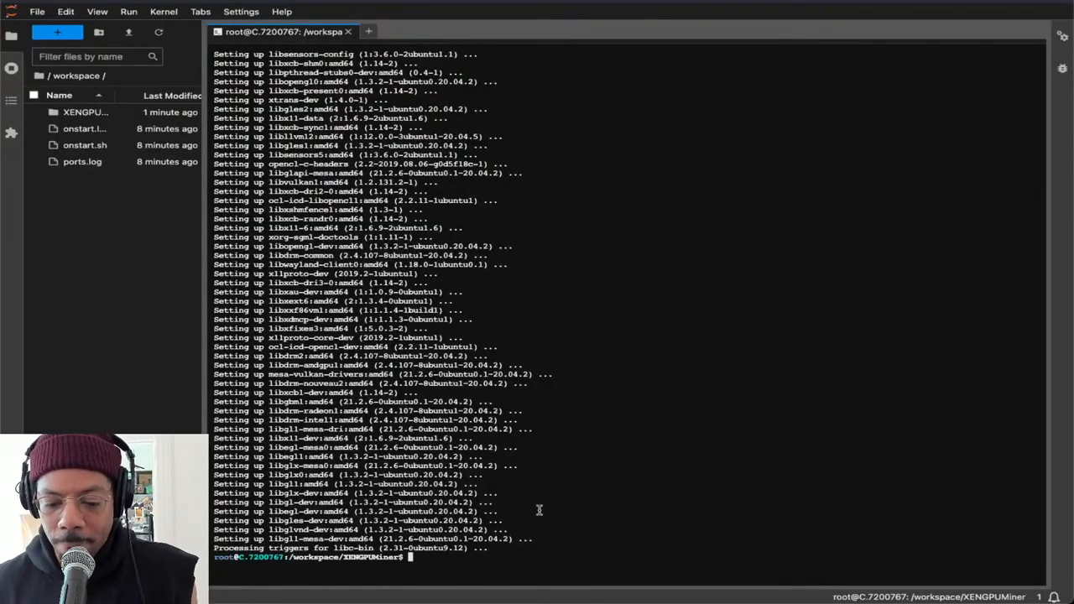
{"action": "key", "text": "ctrl+v"}
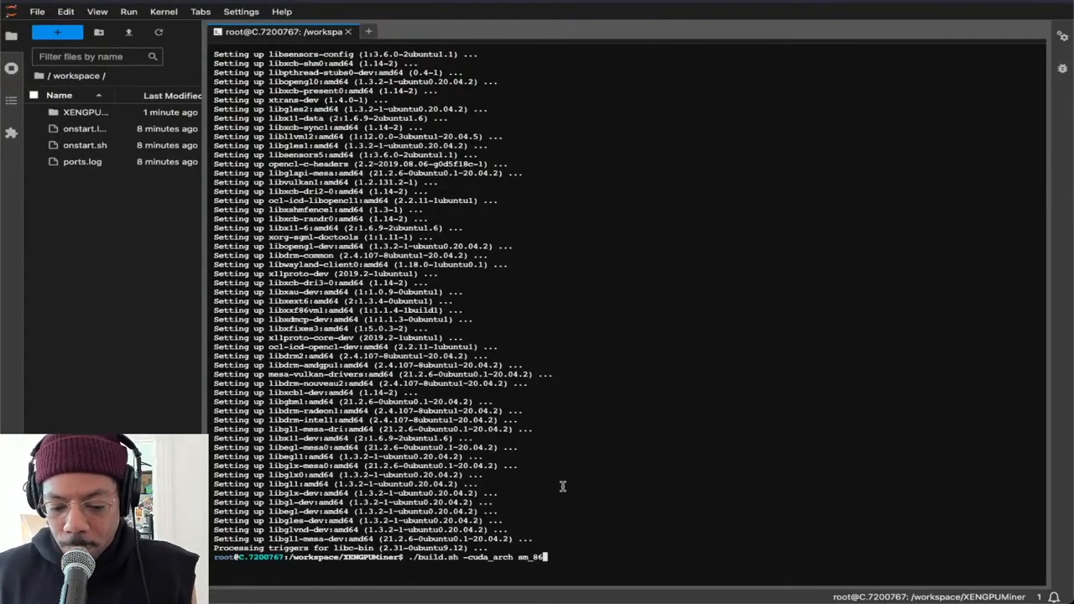
{"action": "key", "text": "Return"}
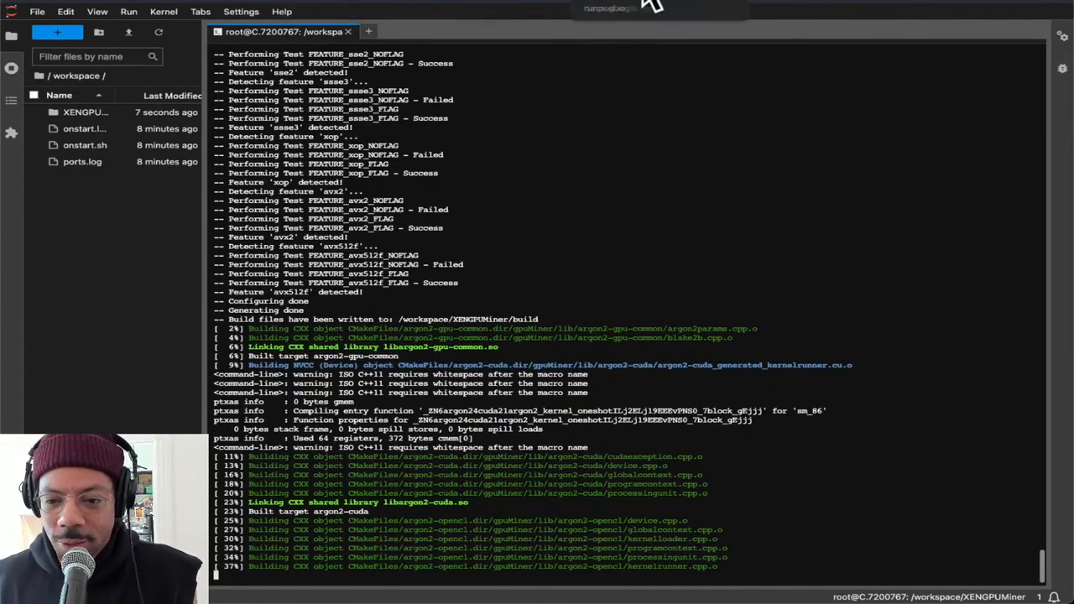
Copy "sudo apt-get update" from the Google Docs guide, run it in the JupyterLab terminal and switch to the Vast.ai instances page
{"action": "left_click", "coordinate": [611, 1]}
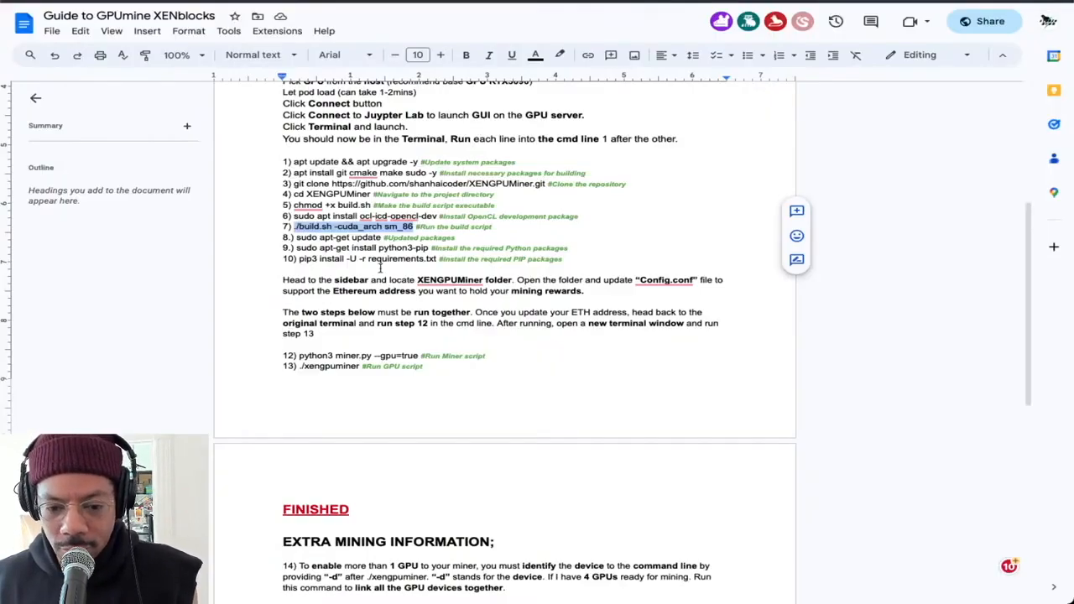
{"action": "left_click_drag", "start_coordinate": [383, 238], "coordinate": [294, 237]}
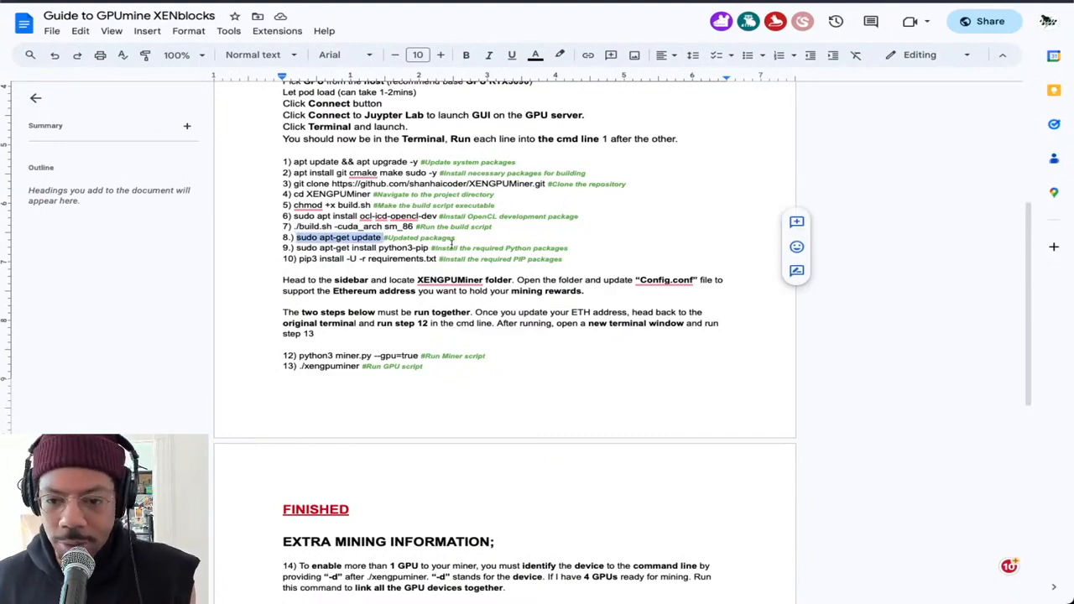
{"action": "left_click", "coordinate": [650, 2]}
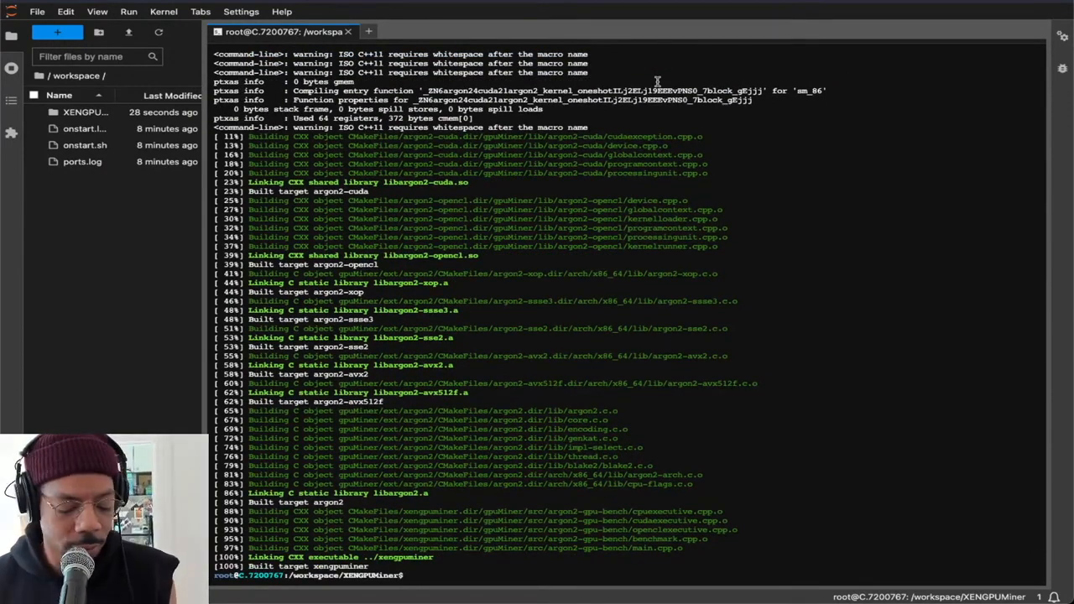
{"action": "type", "text": "sudo apt-get update"}
{"action": "key", "text": "Return"}
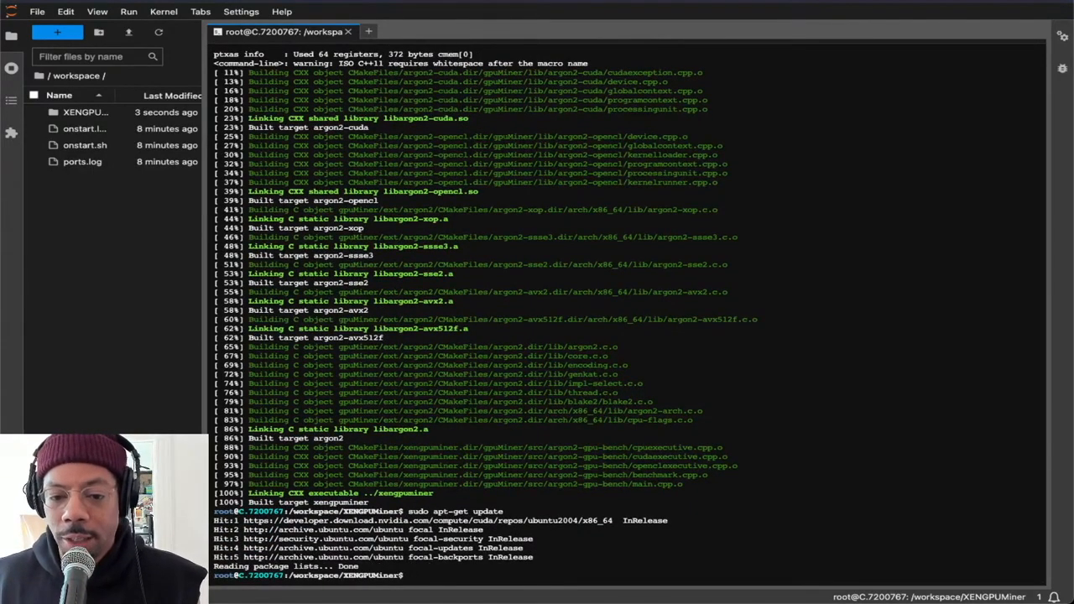
{"action": "key", "text": "ctrl+shift+Tab"}
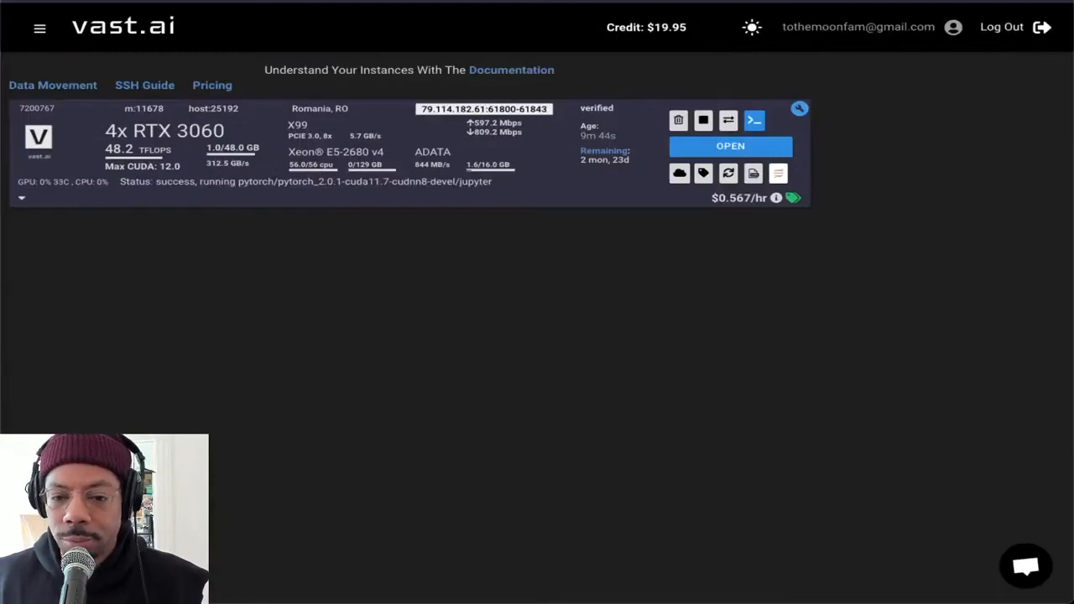
Copy "sudo apt-get install python3-pip" from the Google Docs guide and run it in the JupyterLab terminal
{"action": "key", "text": "ctrl+Tab"}
{"action": "key", "text": "ctrl+Tab"}
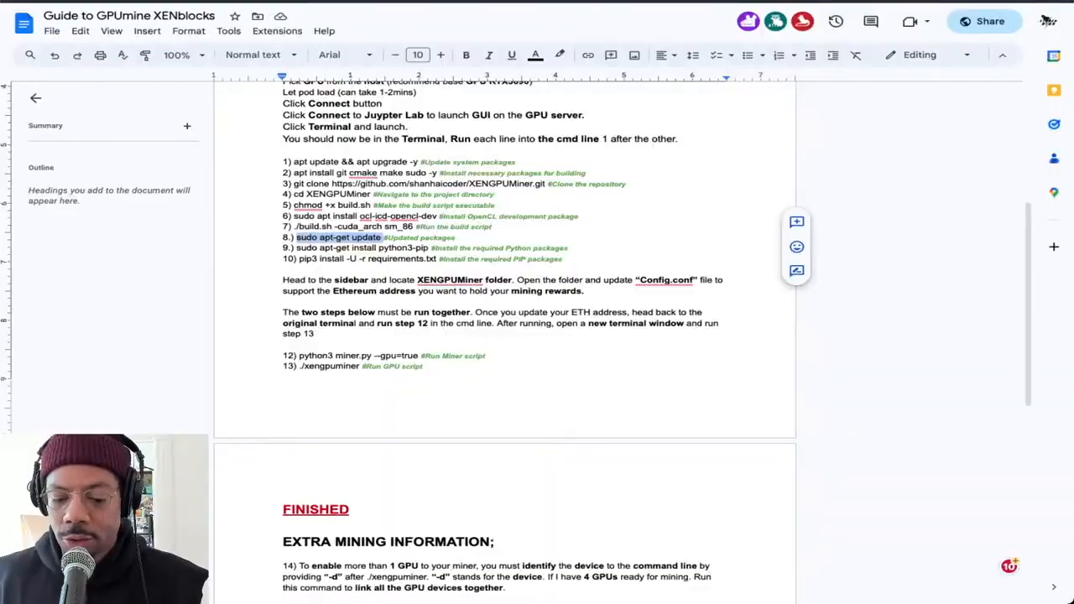
{"action": "left_click_drag", "start_coordinate": [430, 250], "coordinate": [299, 252]}
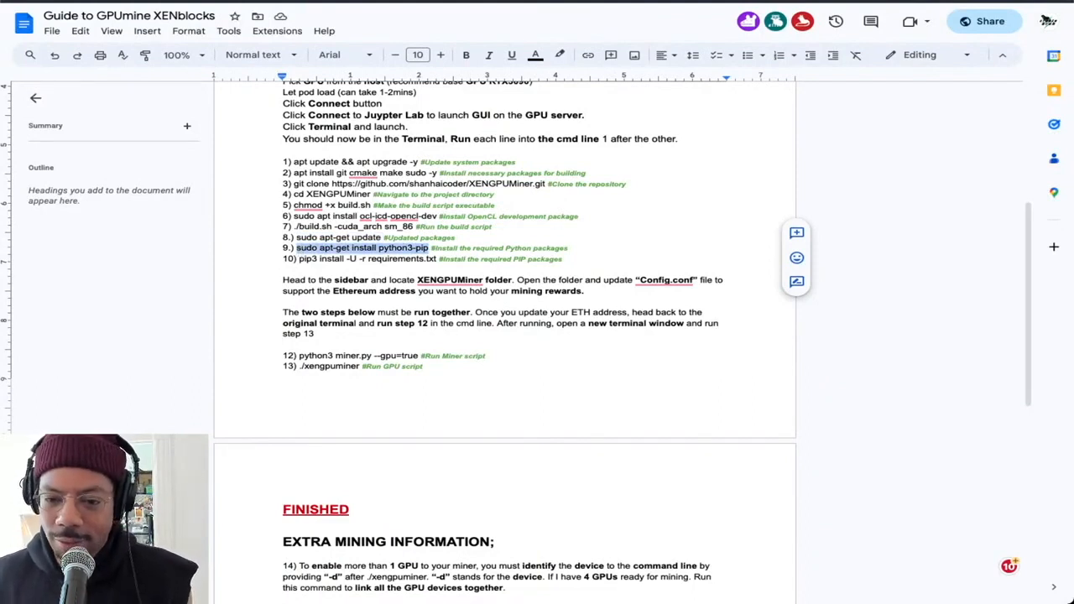
{"action": "left_click", "coordinate": [491, 1]}
{"action": "key", "text": "ctrl+v"}
{"action": "key", "text": "Return"}
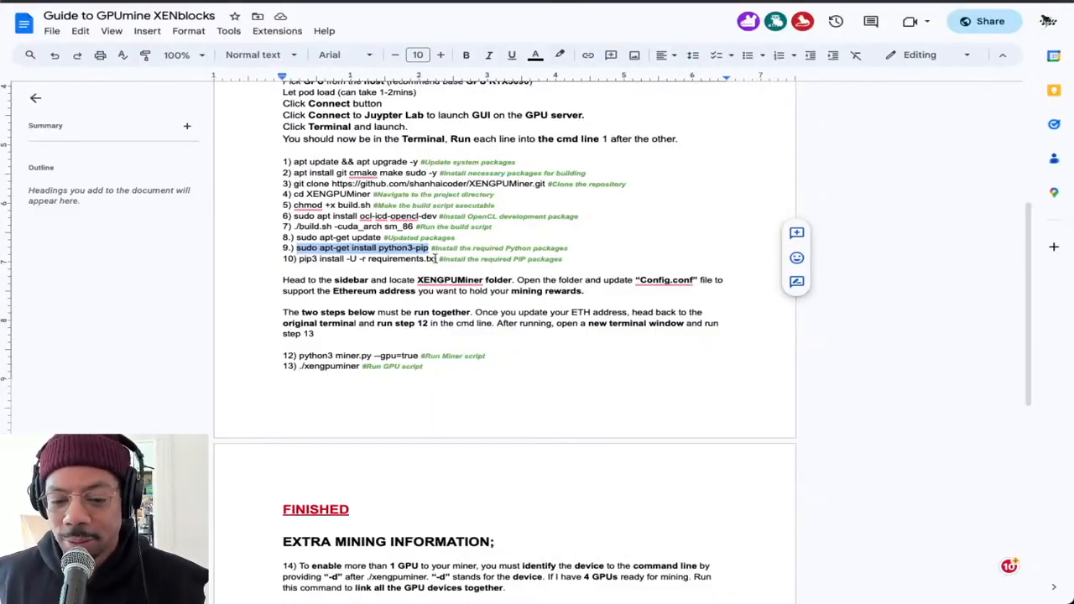
Copy "pip3 install -U -r requirements.txt" from the Google Docs guide and run it in the JupyterLab terminal
{"action": "left_click_drag", "start_coordinate": [437, 258], "coordinate": [295, 262]}
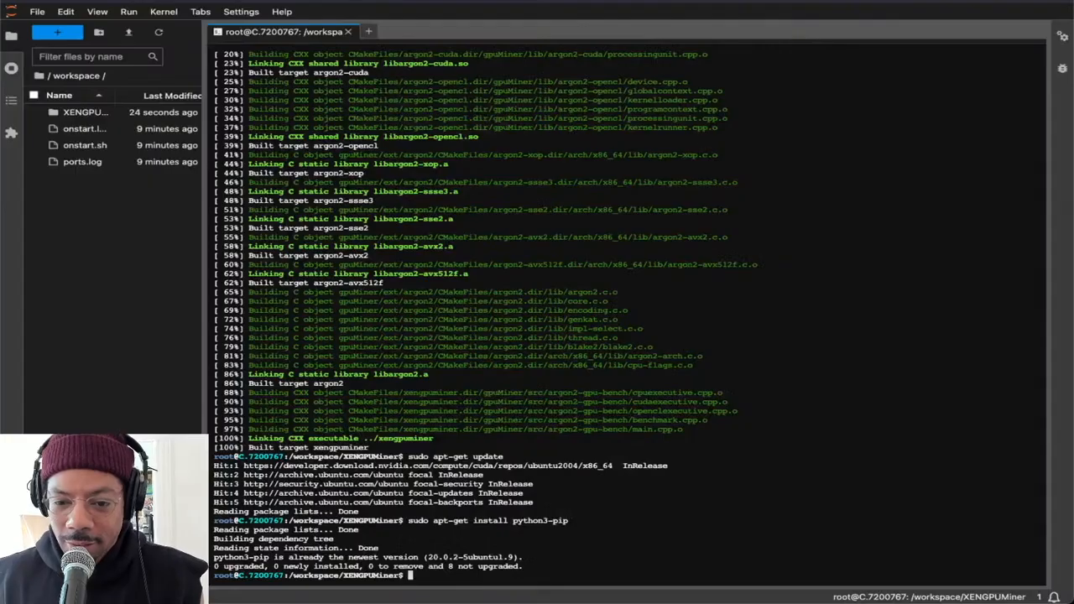
{"action": "key", "text": "ctrl+v"}
{"action": "key", "text": "Return"}
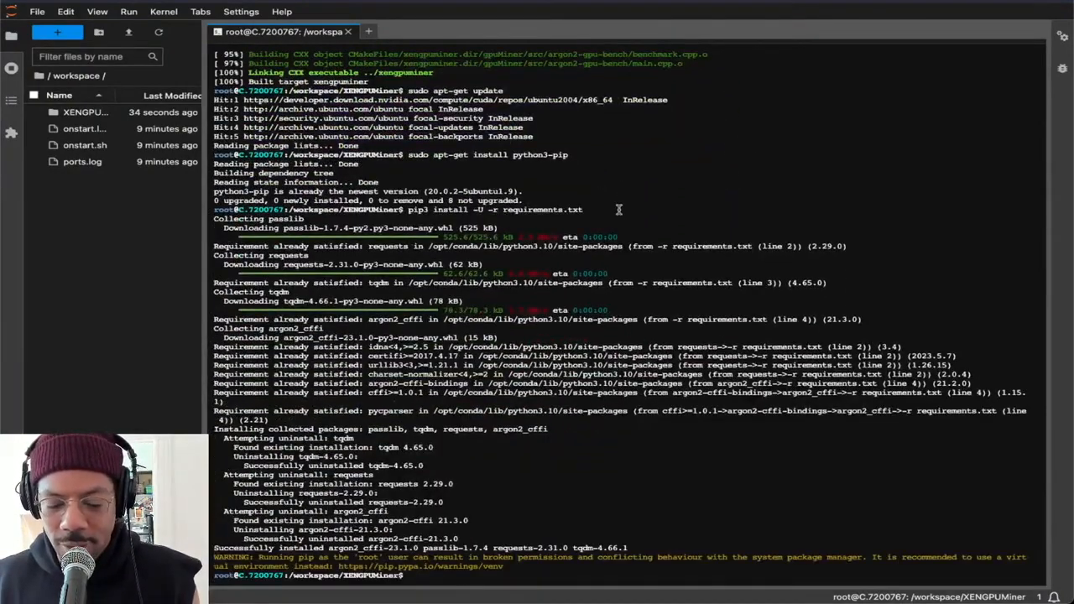
Browse into the XENGPUMiner folder and open config.conf in the editor
{"action": "left_click", "coordinate": [369, 31]}
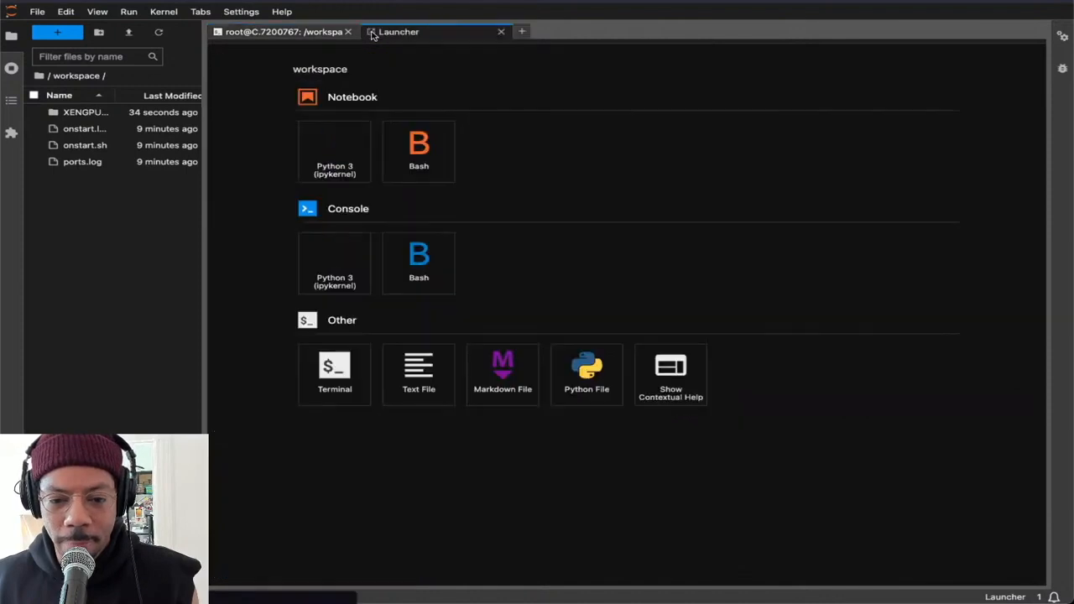
{"action": "double_click", "coordinate": [83, 112]}
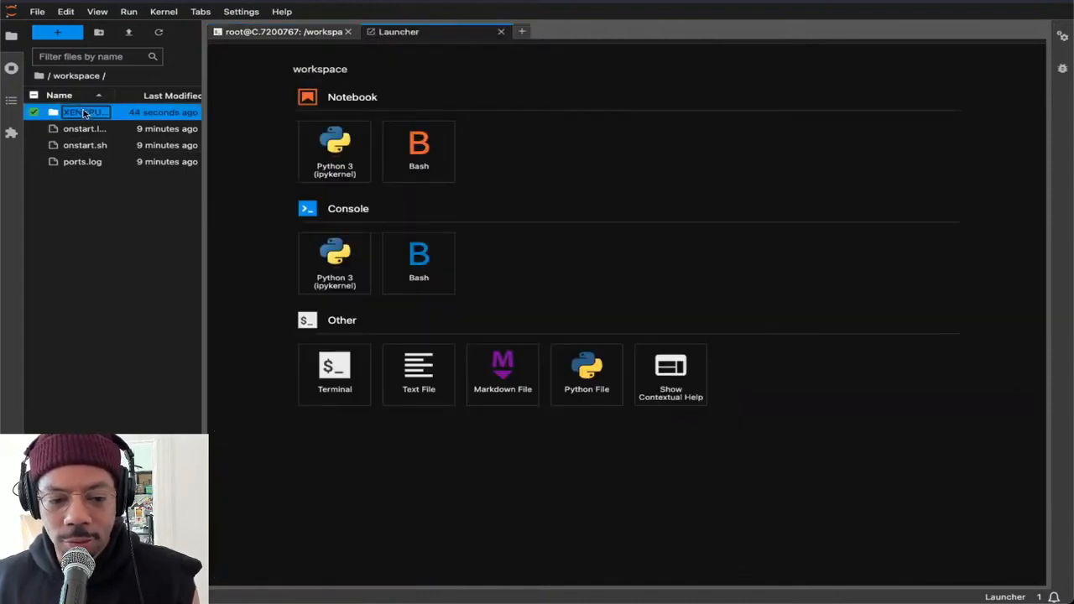
{"action": "left_click", "coordinate": [501, 32]}
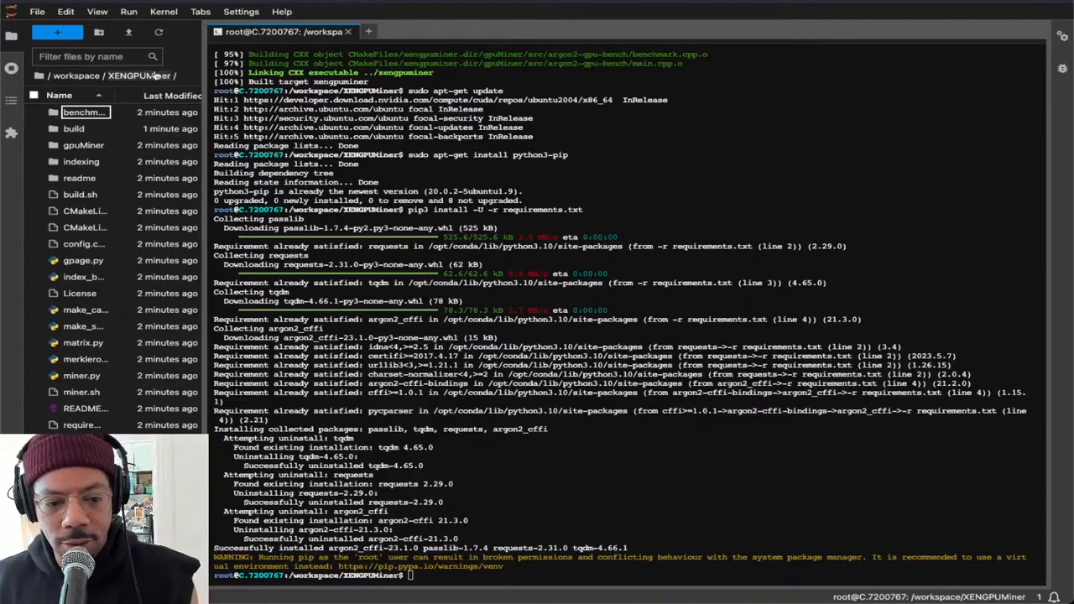
{"action": "double_click", "coordinate": [97, 245]}
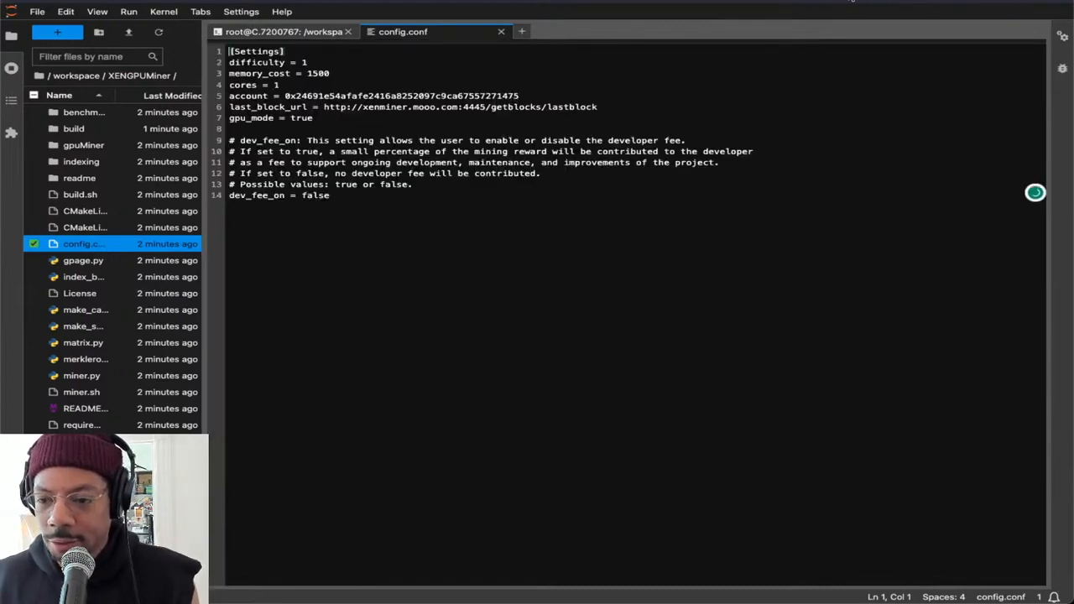
Switch the crypto wallet extension from the Main account to the WAR account and copy its Ethereum address
{"action": "left_click", "coordinate": [895, 6]}
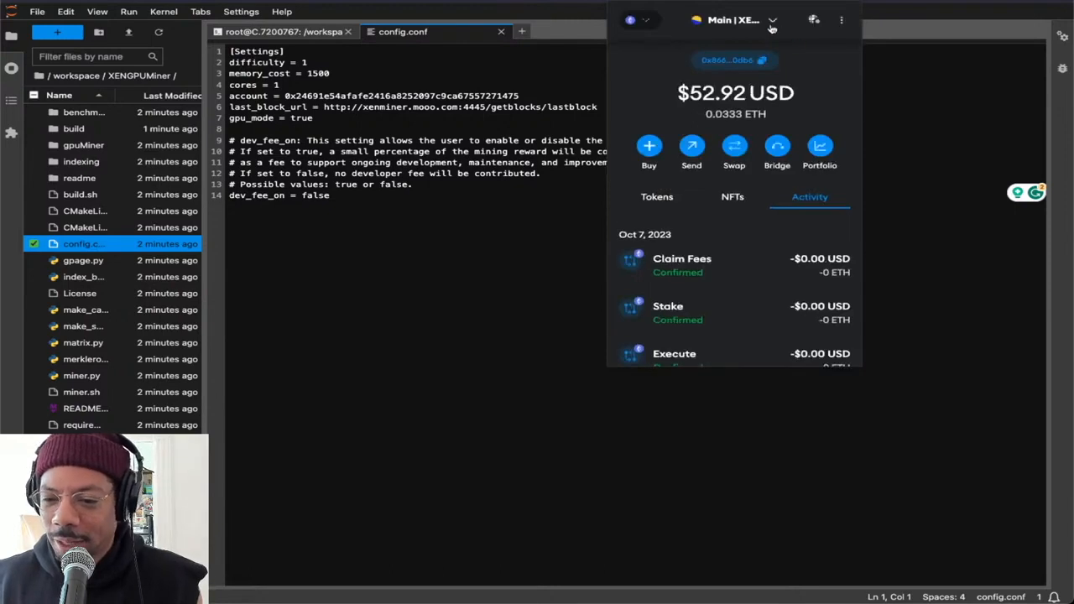
{"action": "left_click", "coordinate": [762, 22]}
{"action": "left_click", "coordinate": [735, 178]}
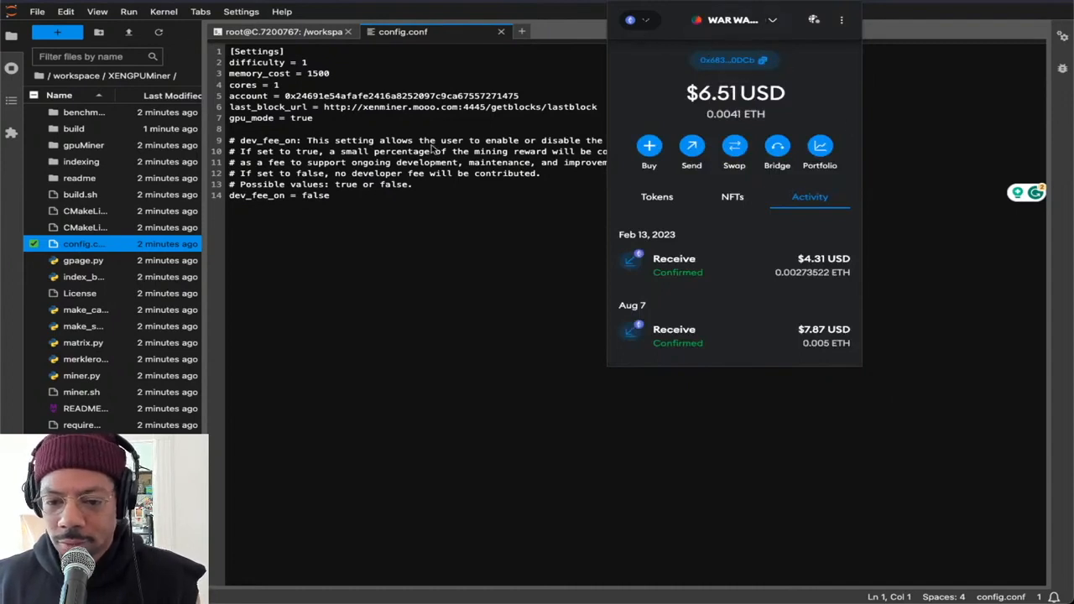
Replace the account value in config.conf with the copied wallet address and save the file
{"action": "left_click", "coordinate": [520, 95]}
{"action": "left_click_drag", "start_coordinate": [520, 95], "coordinate": [287, 95]}
{"action": "key", "text": "ctrl+v"}
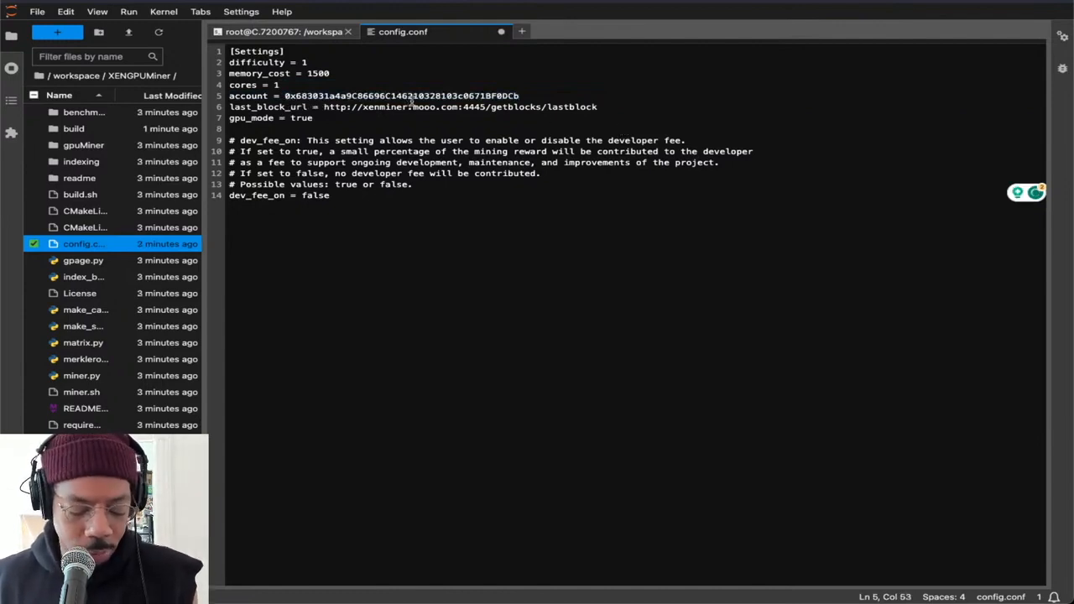
{"action": "key", "text": "ctrl+s"}
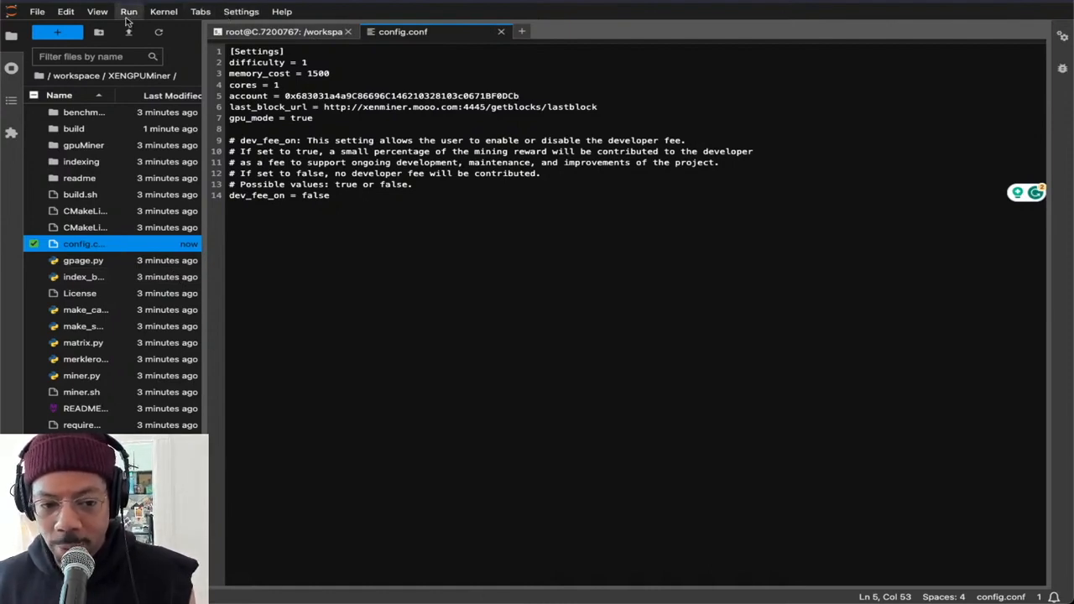
{"action": "left_click", "coordinate": [37, 12]}
{"action": "mouse_move", "coordinate": [62, 14]}
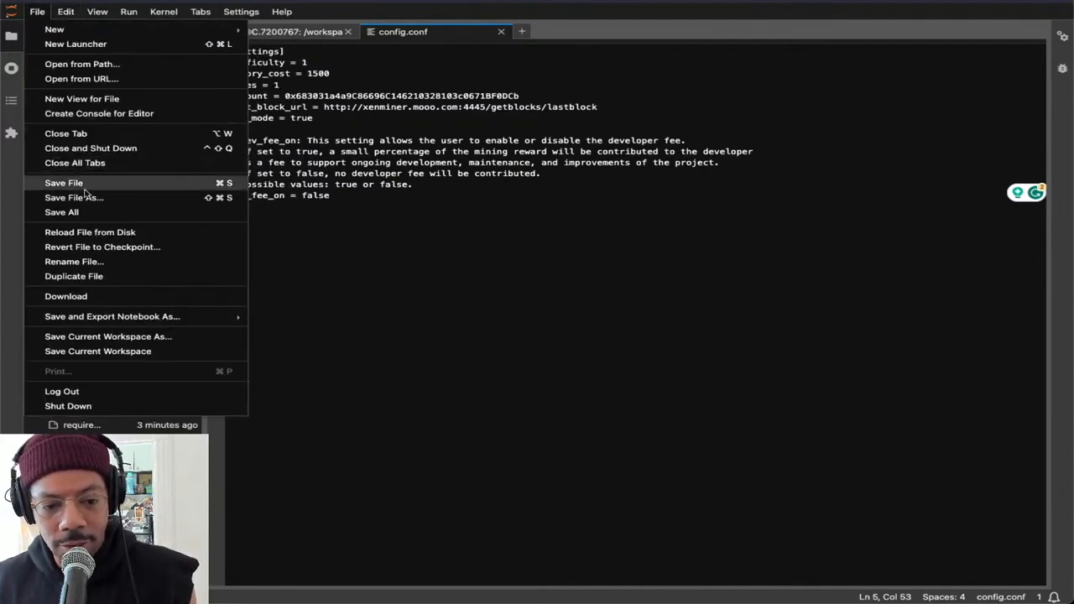
{"action": "left_click", "coordinate": [88, 185]}
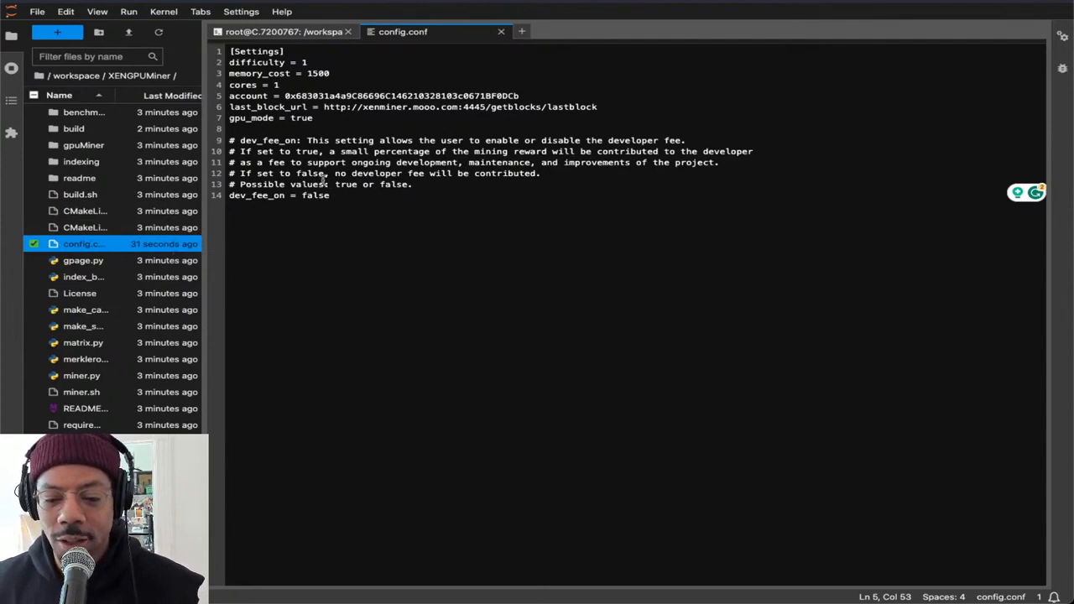
Set dev_fee_on to true in config.conf, save the file and close it
{"action": "double_click", "coordinate": [314, 195]}
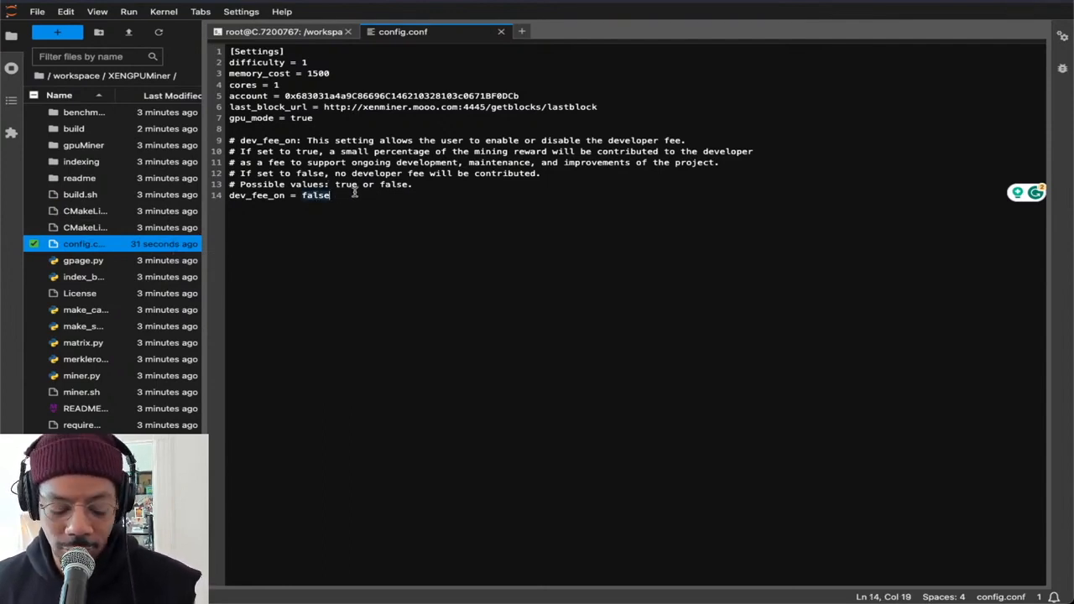
{"action": "type", "text": "true"}
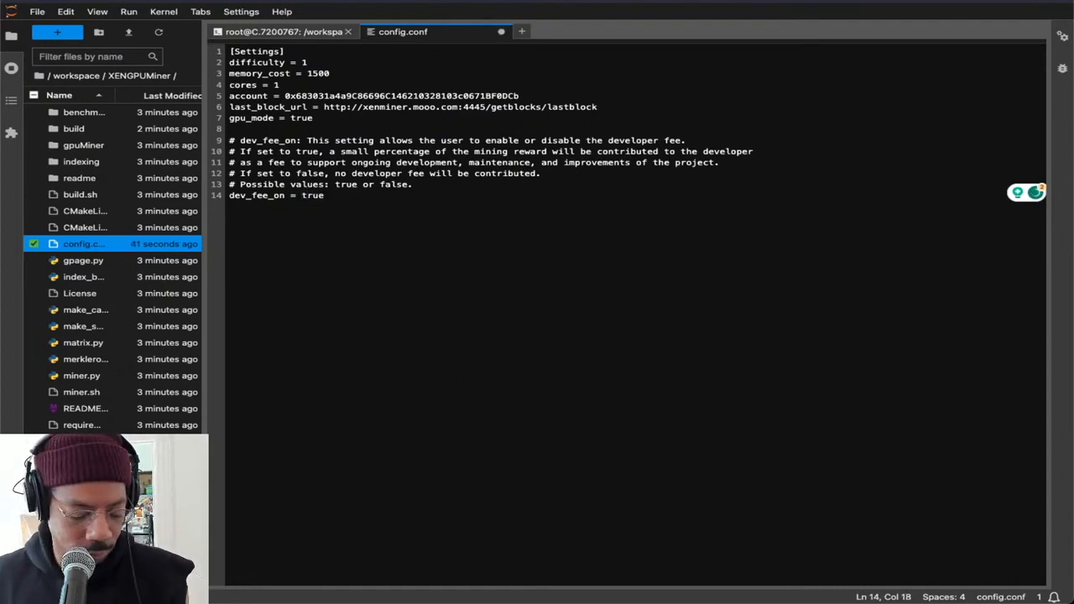
{"action": "key", "text": "ctrl+s"}
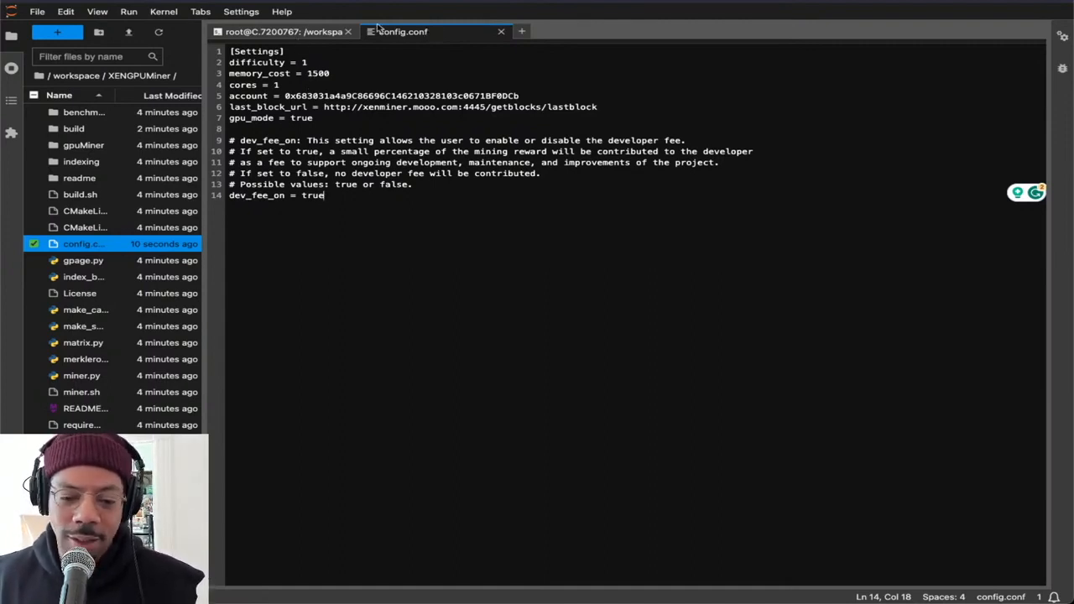
{"action": "left_click", "coordinate": [501, 32]}
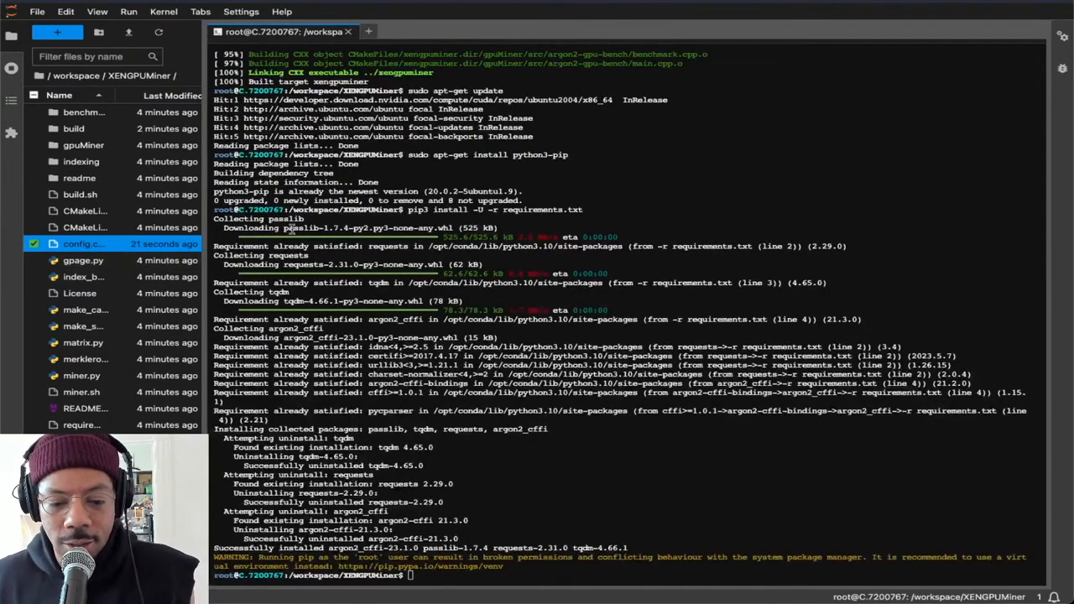
Open a second JupyterLab terminal in the XENGPUMiner folder and return to the original one
{"action": "left_click", "coordinate": [368, 31]}
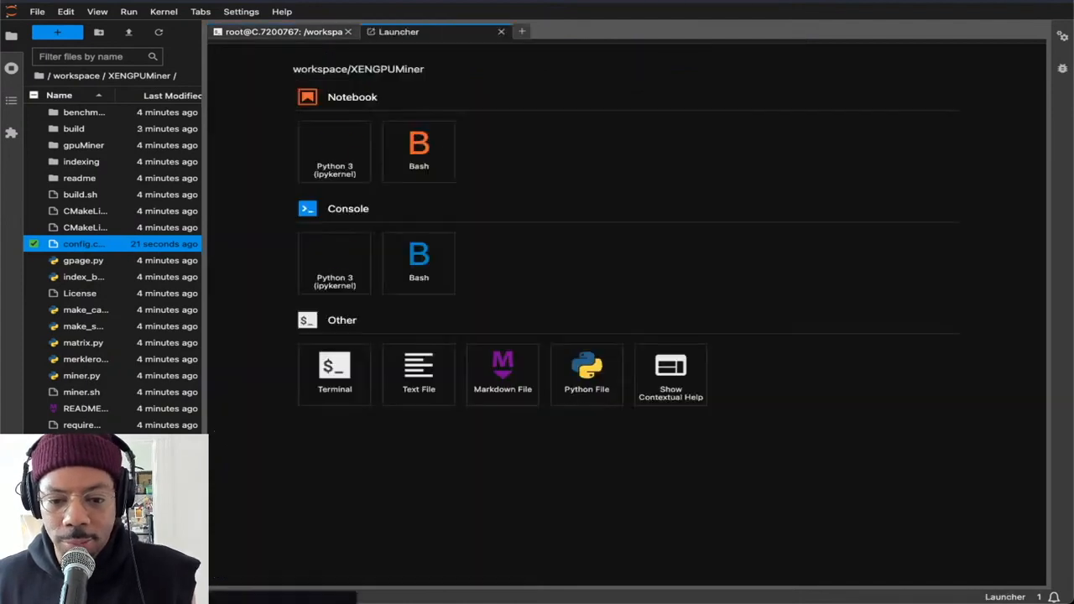
{"action": "left_click", "coordinate": [332, 372]}
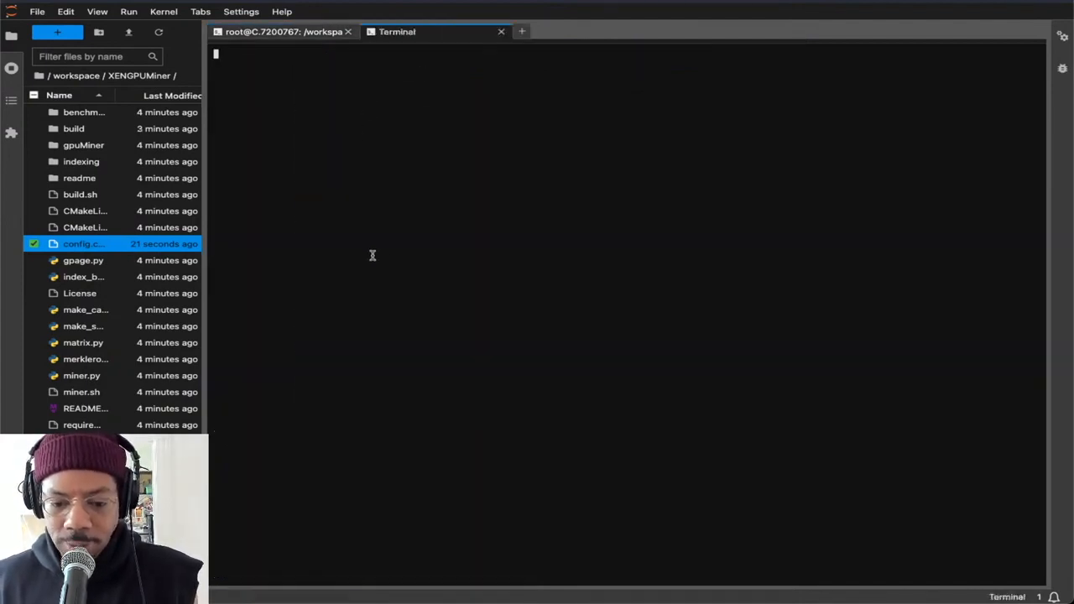
{"action": "left_click", "coordinate": [290, 32]}
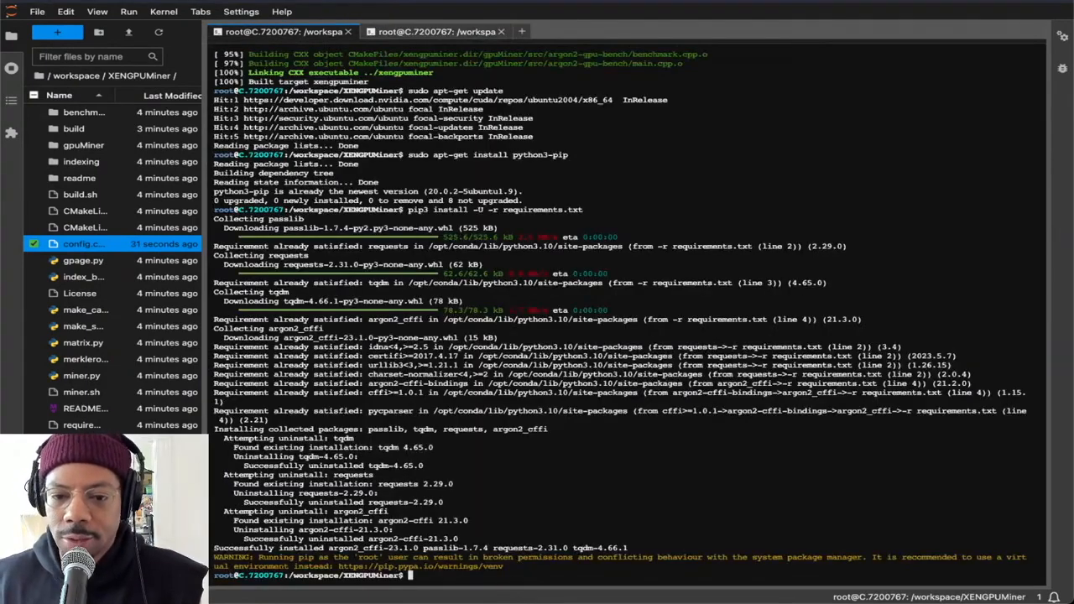
Copy "python3 miner.py --gpu=true" from the Google Docs guide and run it in the original JupyterLab terminal
{"action": "key", "text": "ctrl+Tab"}
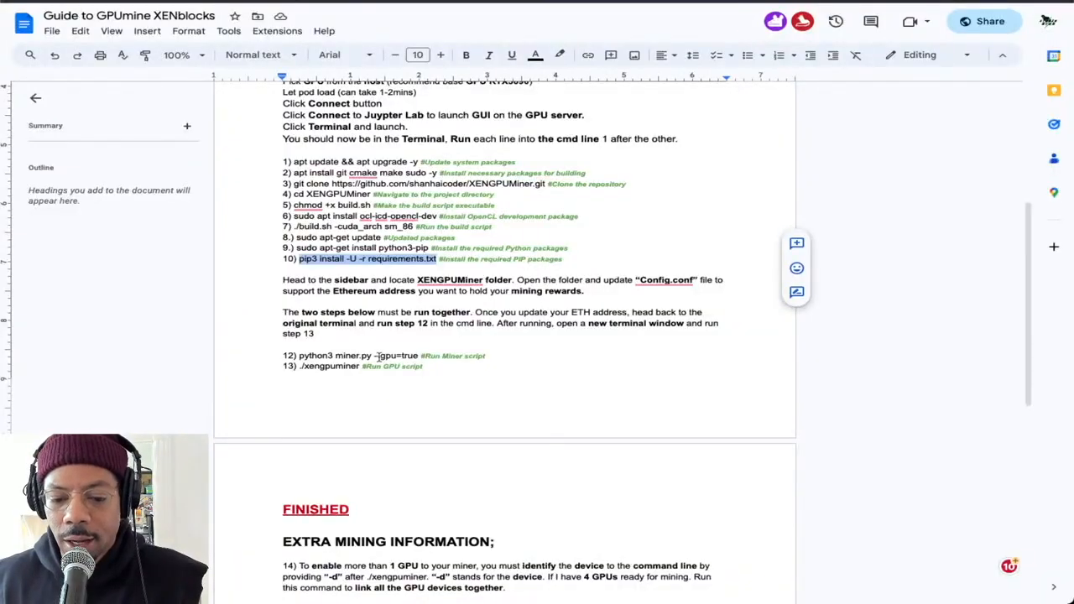
{"action": "left_click_drag", "start_coordinate": [419, 356], "coordinate": [306, 357]}
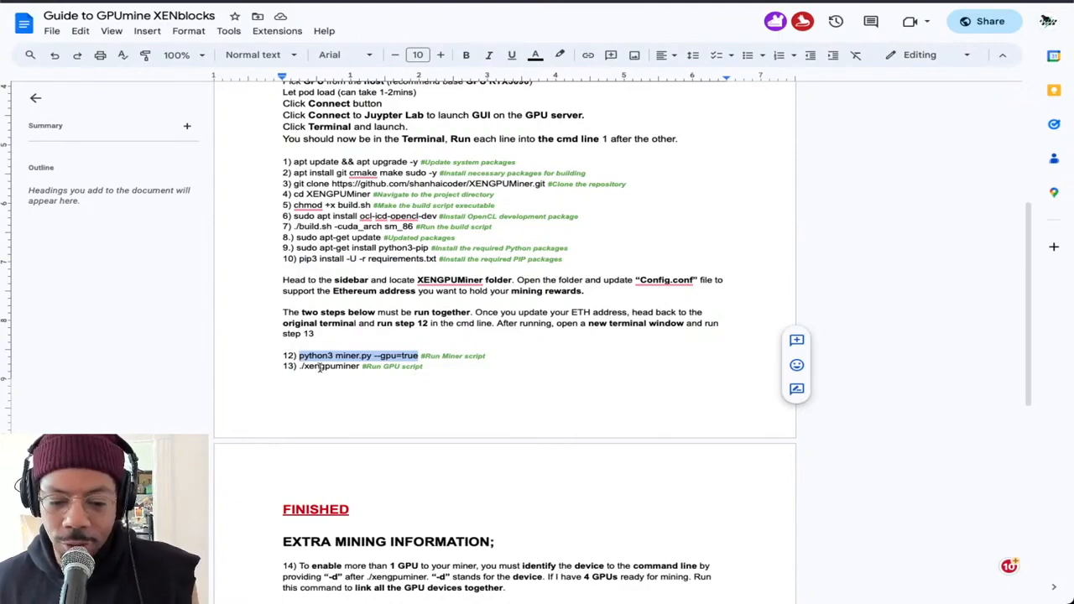
{"action": "left_click", "coordinate": [506, 2]}
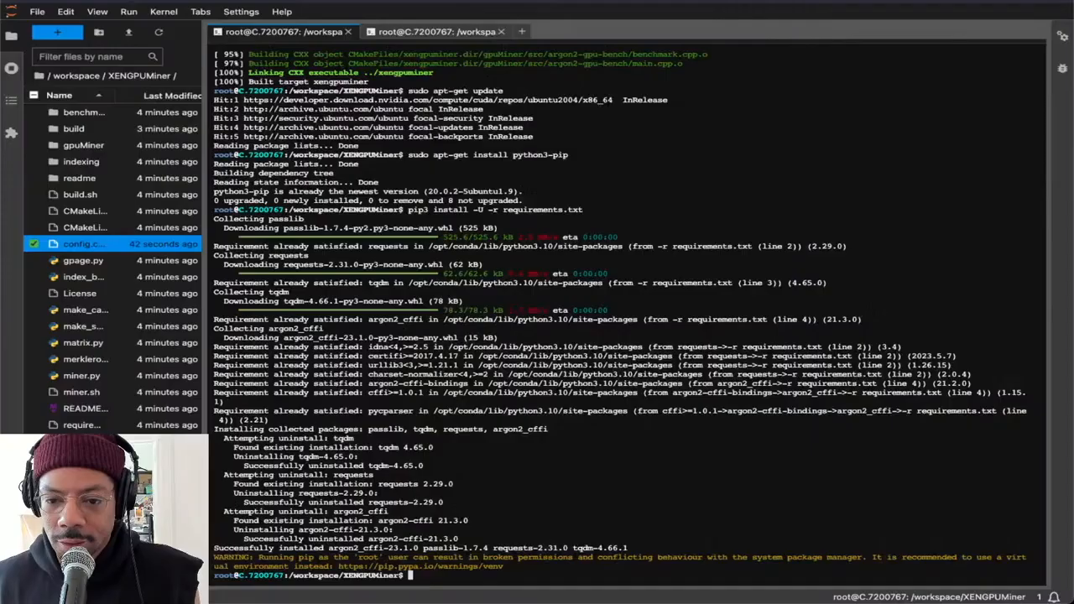
{"action": "type", "text": "python3 miner.py --gpu=true"}
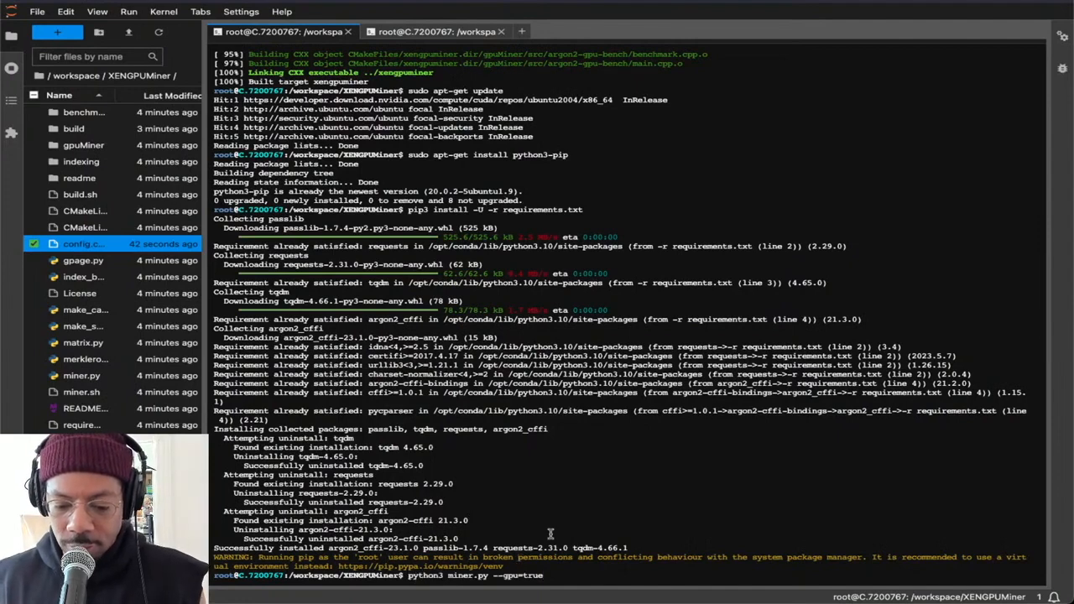
{"action": "key", "text": "Return"}
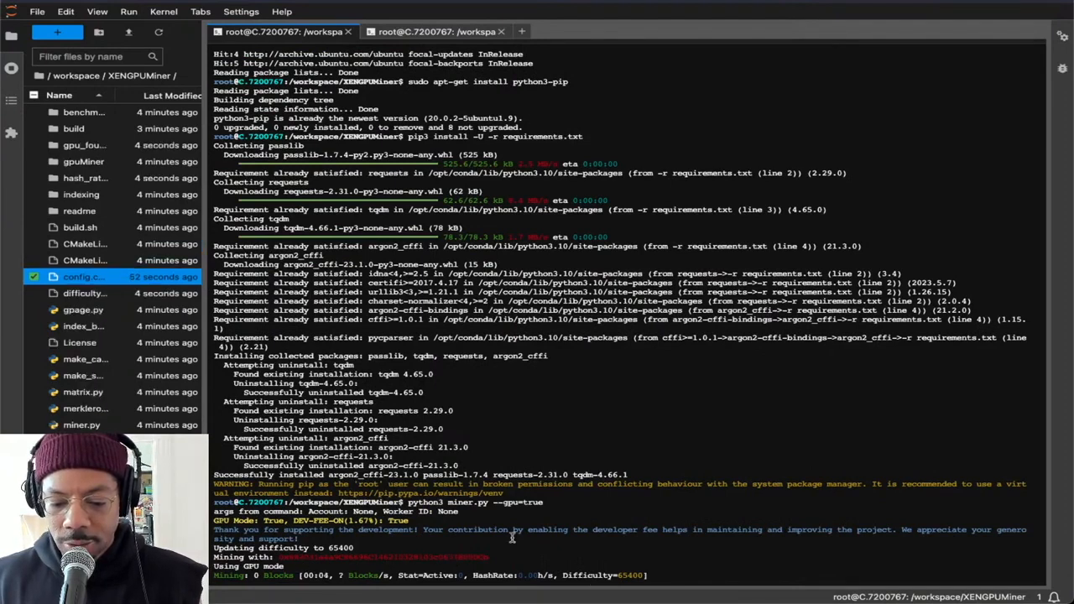
Copy "./xengpuminer -d0 & ./xengpuminer -d1 & ./xengpuminer -d2 & ./xengpuminer -d3" from item 15 of the Google Docs guide
{"action": "left_click", "coordinate": [467, 32]}
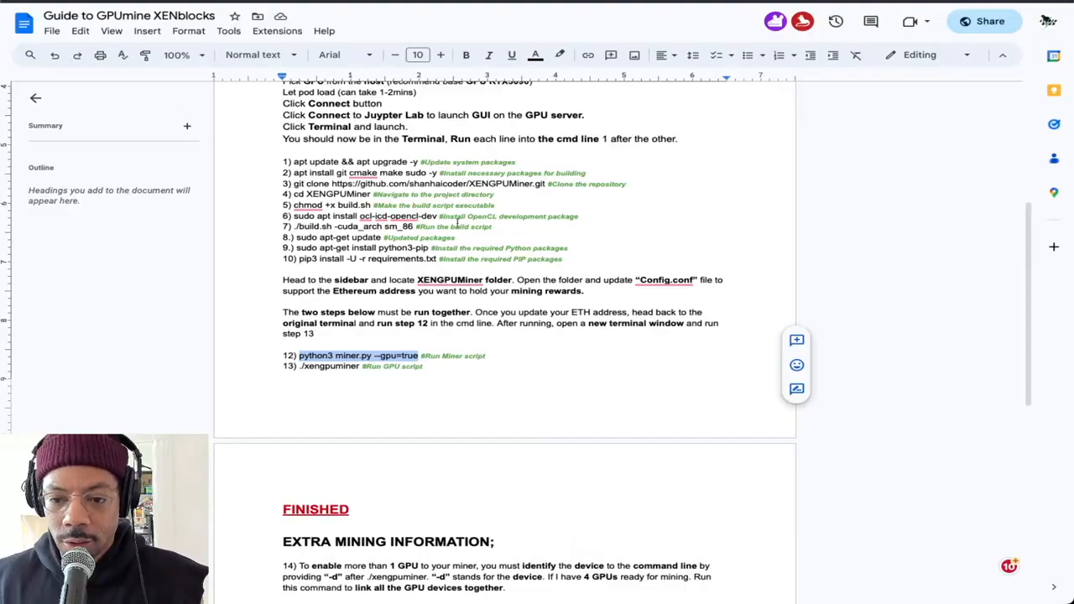
{"action": "scroll", "coordinate": [437, 243], "scroll_direction": "down", "scroll_amount": 3}
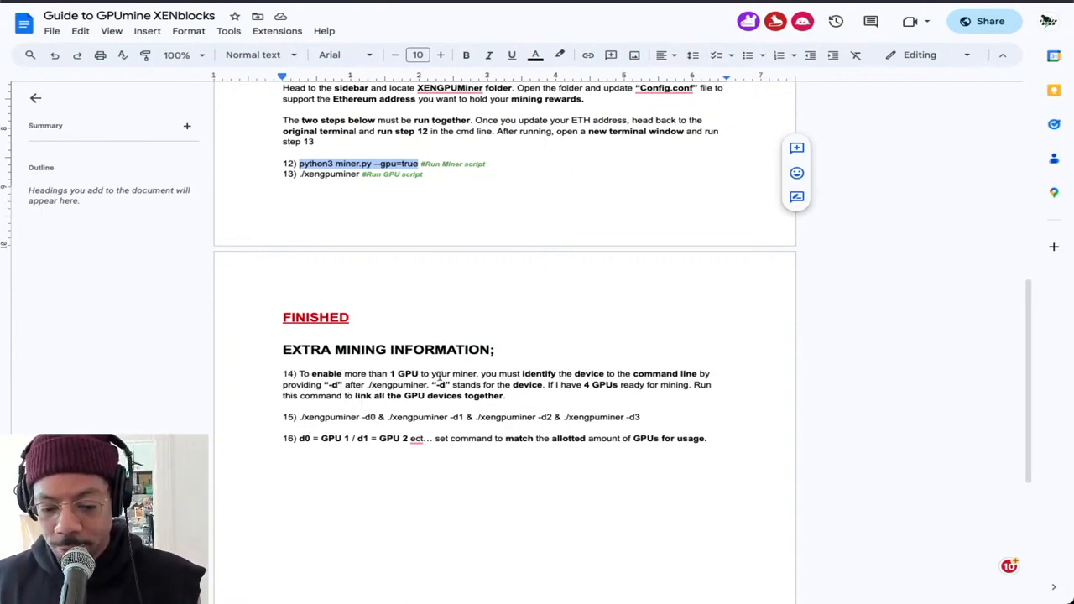
{"action": "scroll", "coordinate": [311, 410], "scroll_direction": "down", "scroll_amount": 1}
{"action": "left_click_drag", "start_coordinate": [649, 415], "coordinate": [298, 414]}
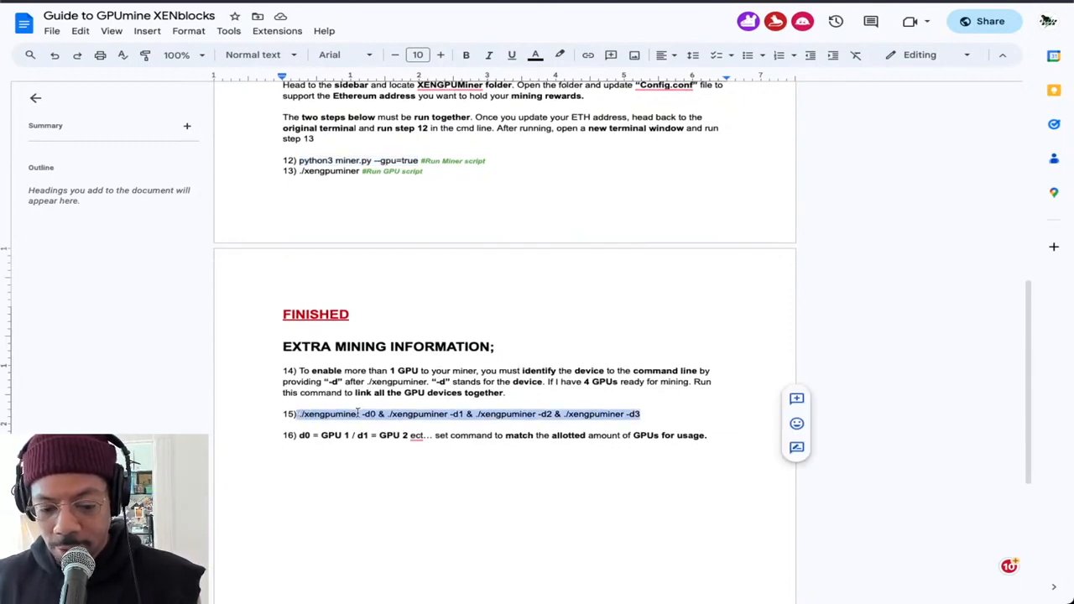
{"action": "scroll", "coordinate": [351, 414], "scroll_direction": "down", "scroll_amount": 1}
{"action": "left_click", "coordinate": [733, 395]}
{"action": "left_click_drag", "start_coordinate": [642, 411], "coordinate": [300, 411]}
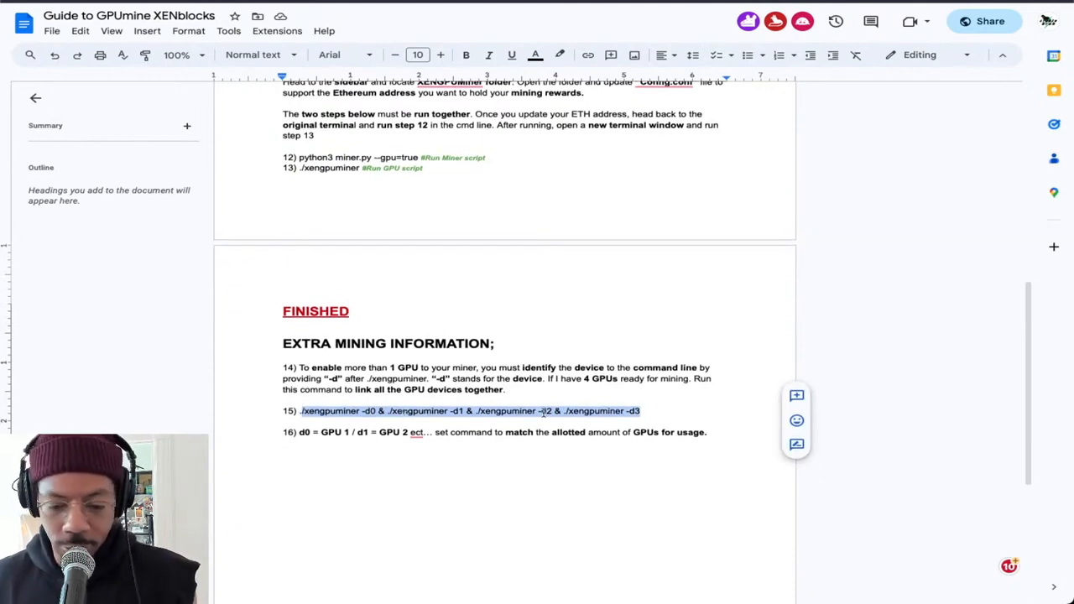
{"action": "left_click", "coordinate": [642, 411]}
{"action": "left_click_drag", "start_coordinate": [647, 410], "coordinate": [288, 413]}
{"action": "key", "text": "ctrl+c"}
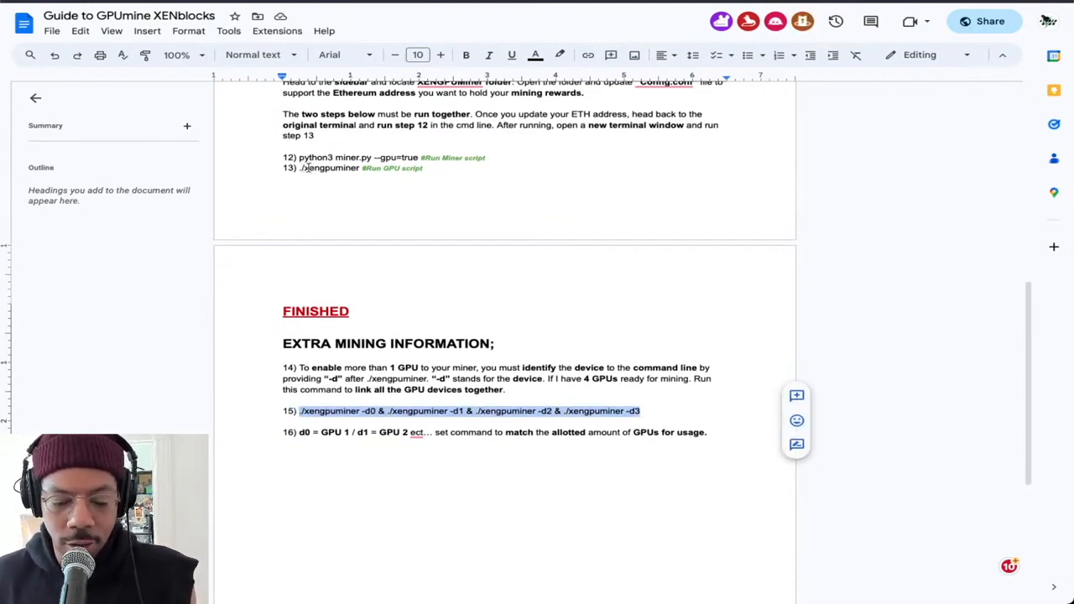
Enlarge the guide to 150% and run the copied four-device xengpuminer command in the second JupyterLab terminal
{"action": "key", "text": "super+plus"}
{"action": "key", "text": "super+plus"}
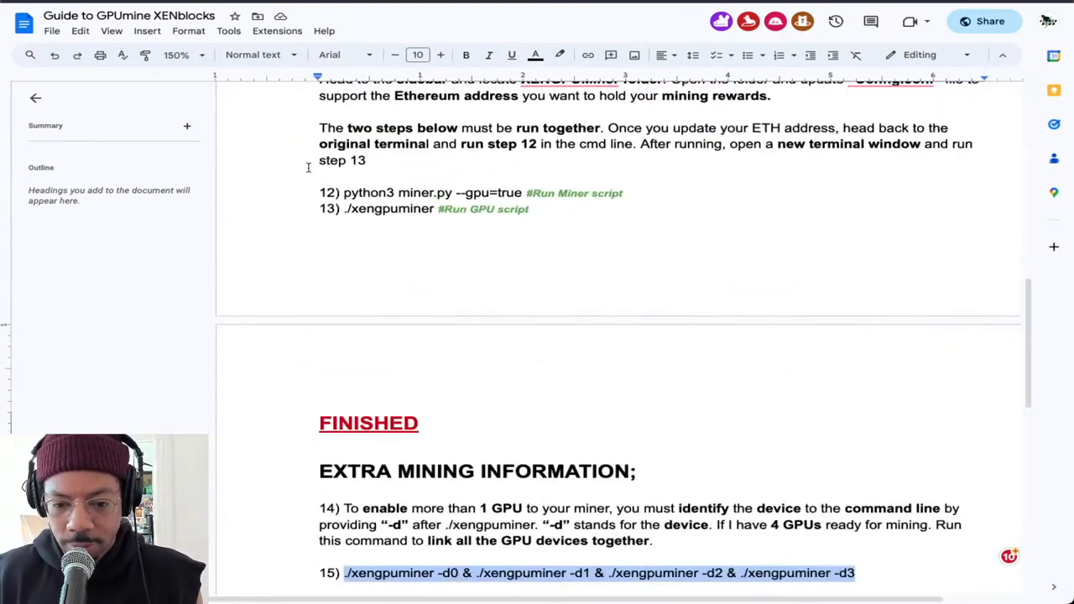
{"action": "scroll", "coordinate": [440, 221], "scroll_direction": "right", "scroll_amount": 2}
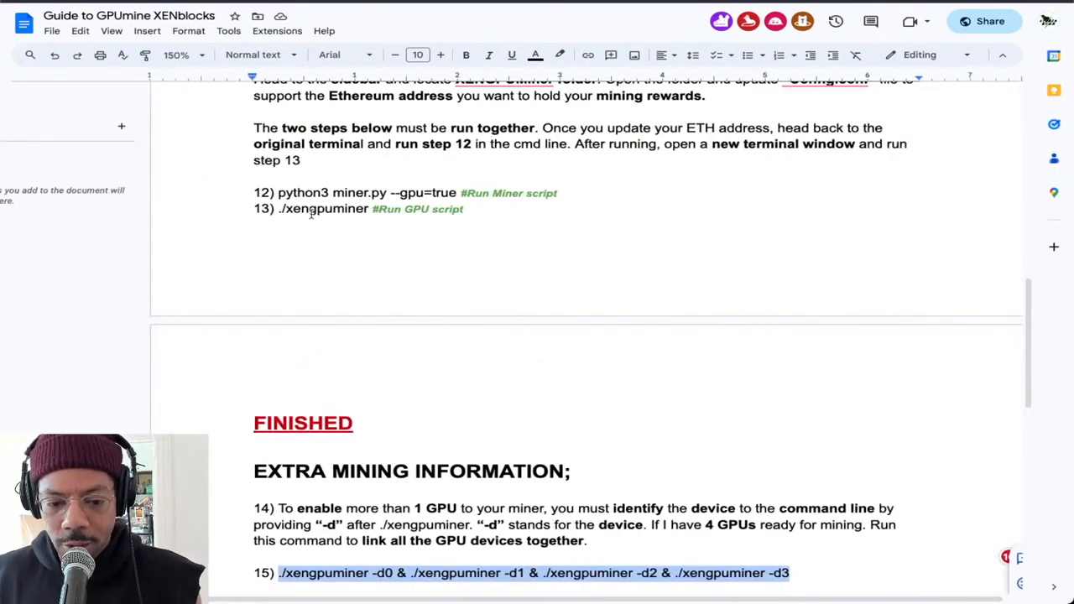
{"action": "scroll", "coordinate": [313, 210], "scroll_direction": "up", "scroll_amount": 1}
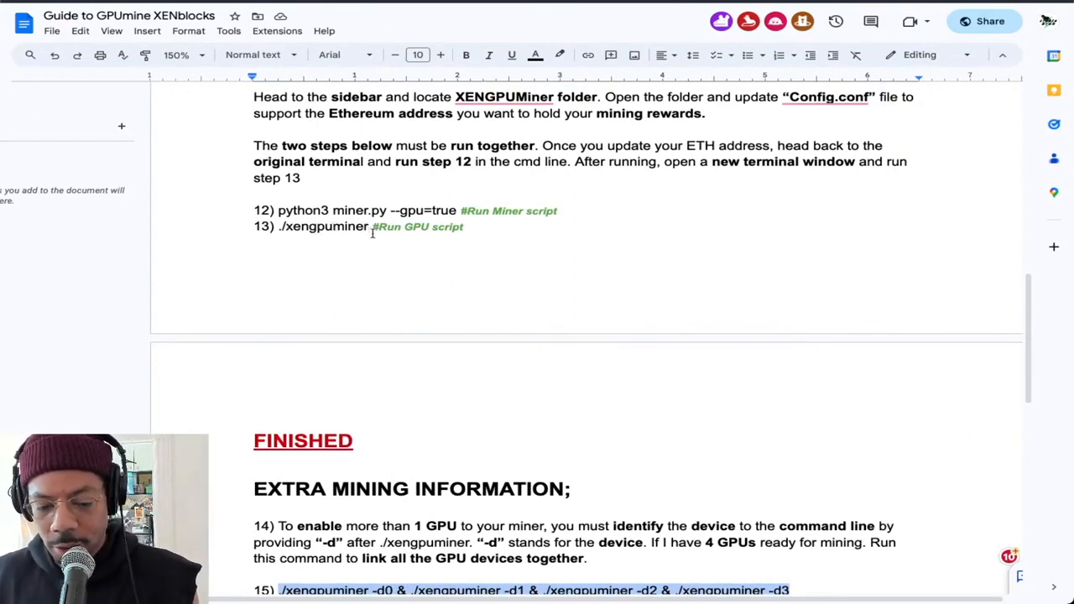
{"action": "scroll", "coordinate": [373, 233], "scroll_direction": "down", "scroll_amount": 4}
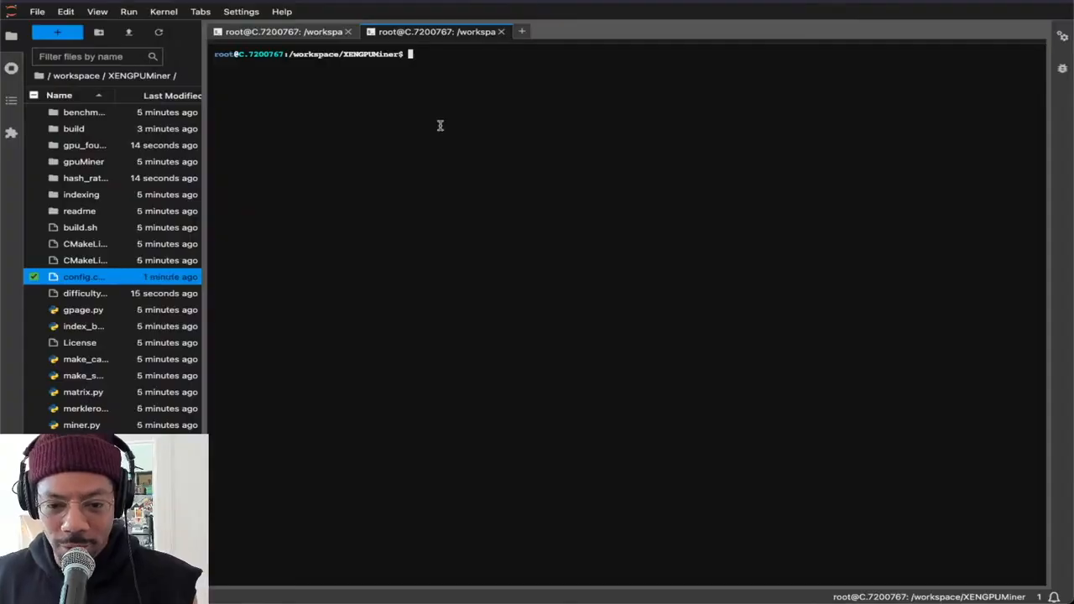
{"action": "key", "text": "ctrl+v"}
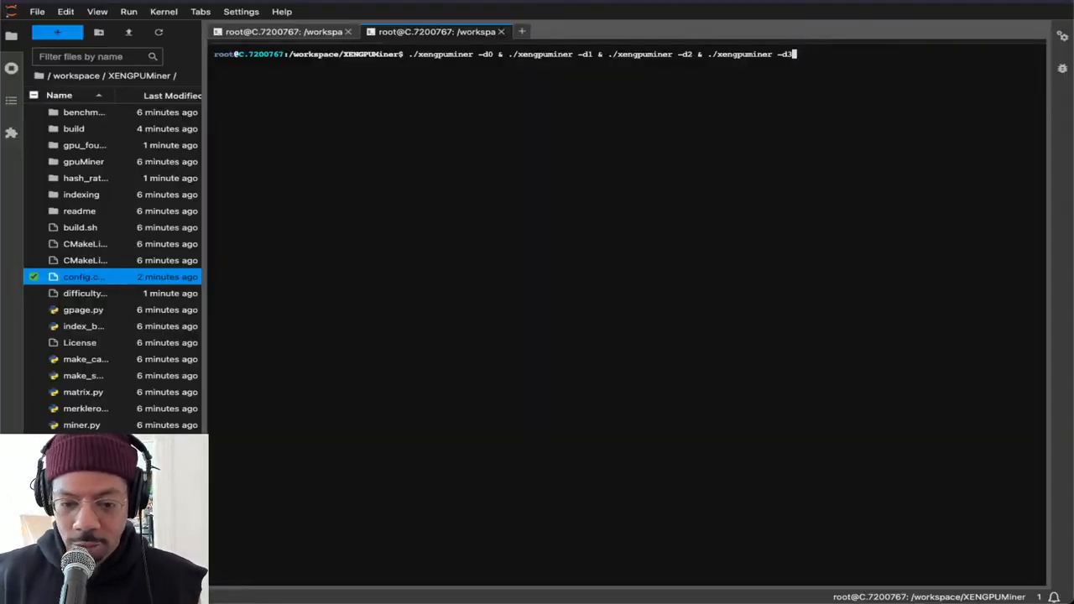
{"action": "key", "text": "Return"}
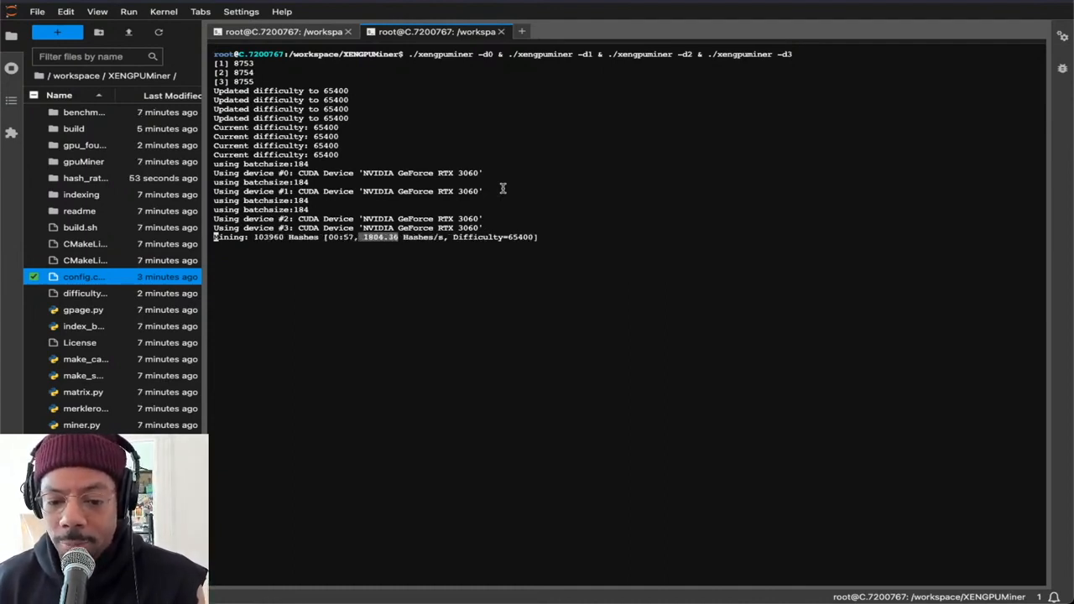
Check the miner output in the original terminal, and compare the Vast.ai instance's expanded details and hourly price with RunPod's offers
{"action": "left_click", "coordinate": [332, 38]}
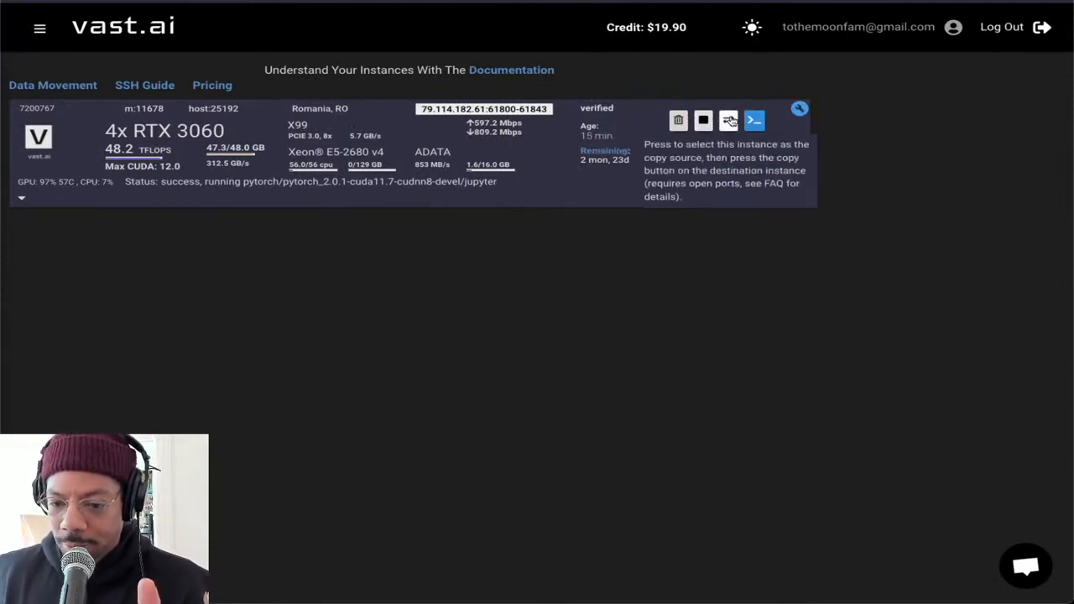
{"action": "left_click", "coordinate": [22, 200]}
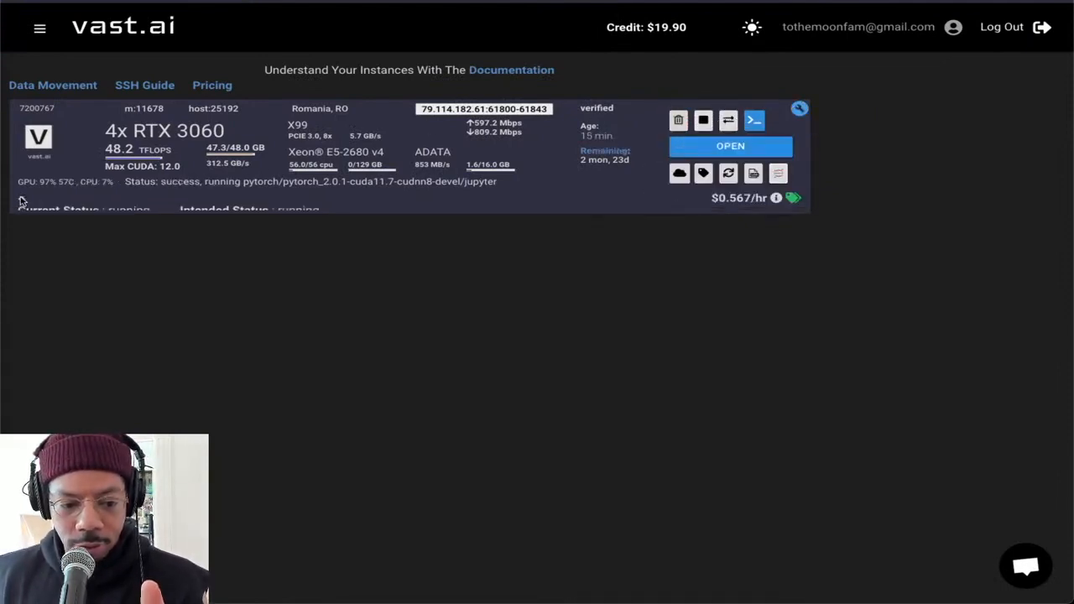
{"action": "scroll", "coordinate": [303, 212], "scroll_direction": "down", "scroll_amount": 1}
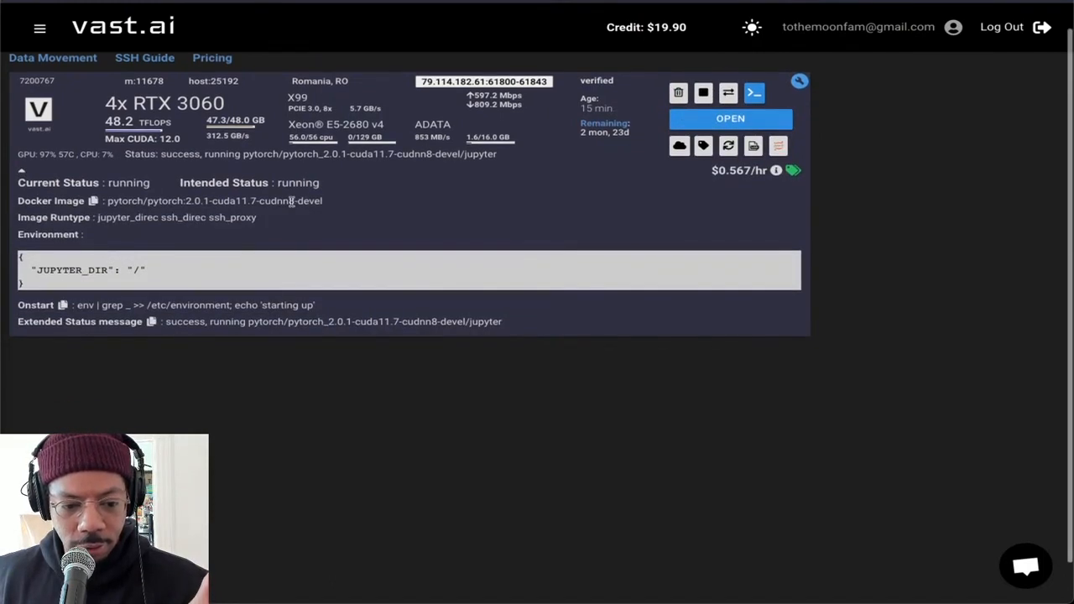
{"action": "scroll", "coordinate": [221, 244], "scroll_direction": "down", "scroll_amount": 2}
{"action": "scroll", "coordinate": [222, 246], "scroll_direction": "up", "scroll_amount": 2}
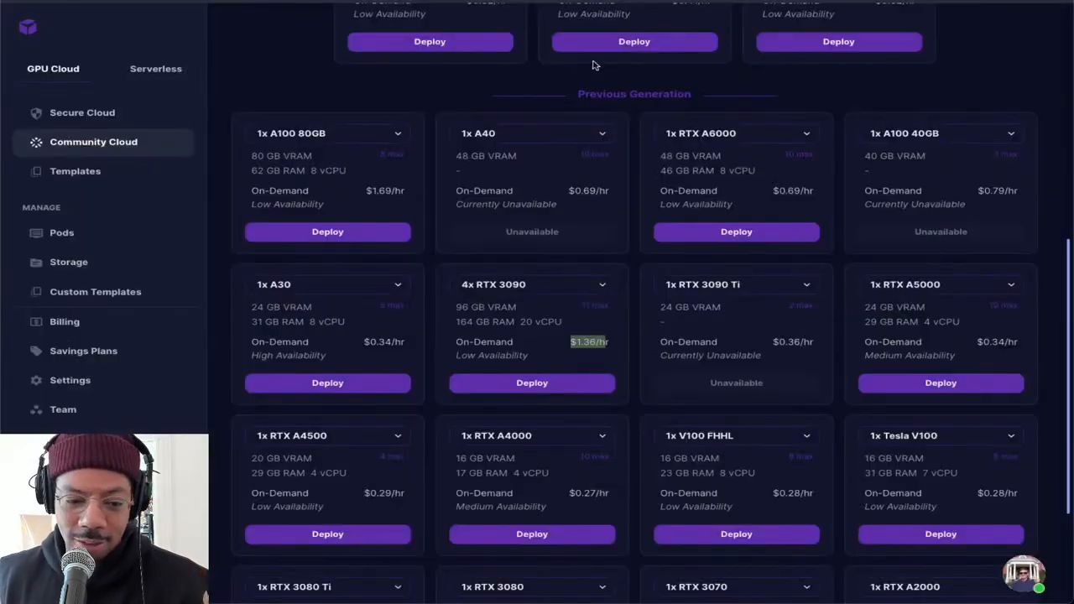
{"action": "scroll", "coordinate": [492, 65], "scroll_direction": "up", "scroll_amount": 6}
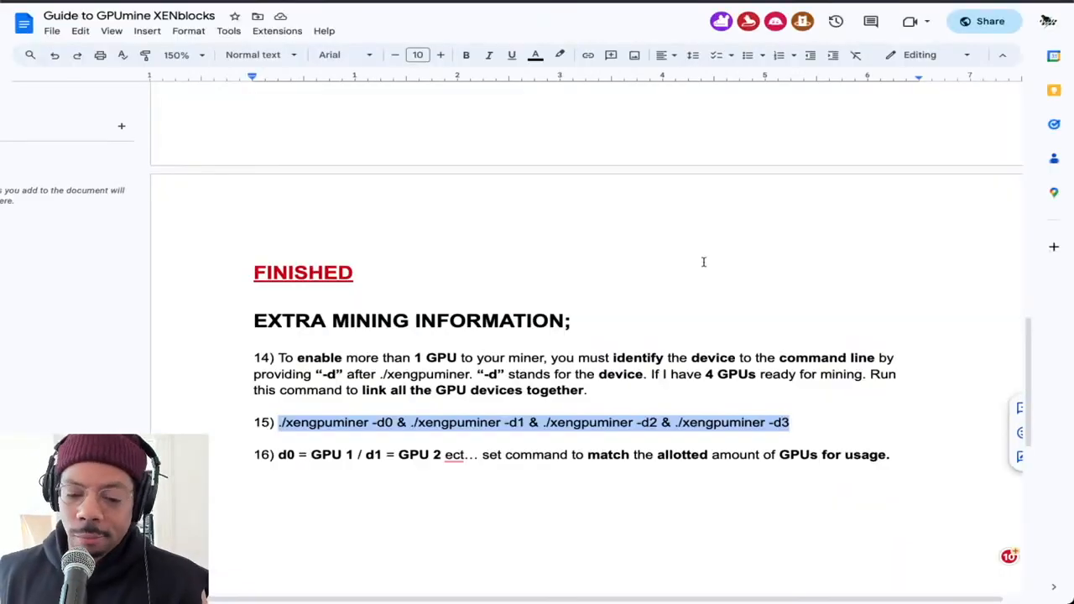
{"action": "scroll", "coordinate": [663, 251], "scroll_direction": "up", "scroll_amount": 15}
Correct "Vast.io" to "Vast.ai" in the Start section of the Google Docs guide
{"action": "scroll", "coordinate": [658, 245], "scroll_direction": "down", "scroll_amount": 4}
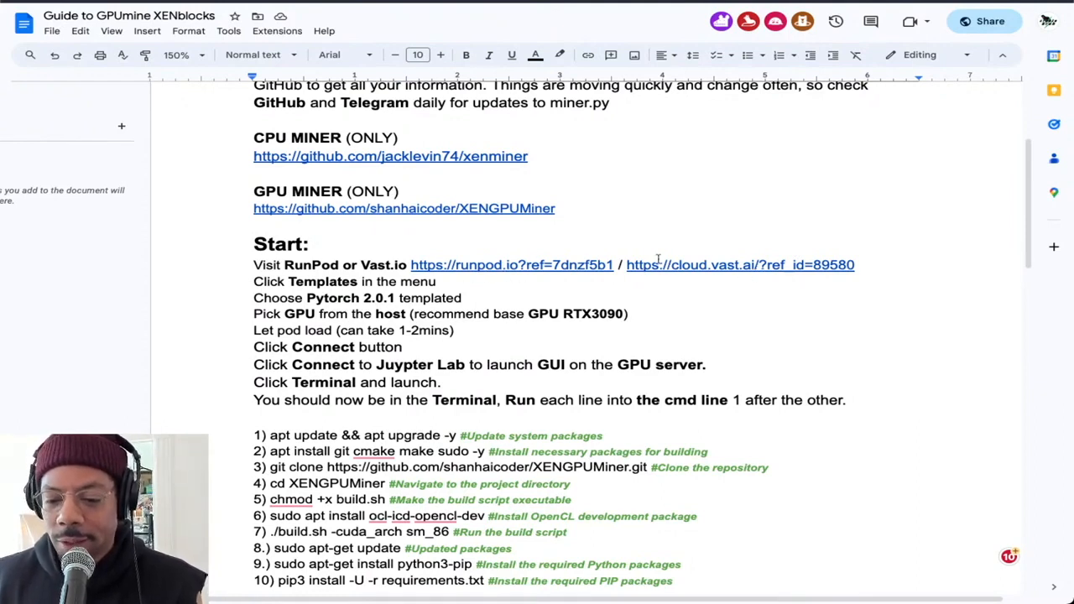
{"action": "left_click", "coordinate": [408, 264]}
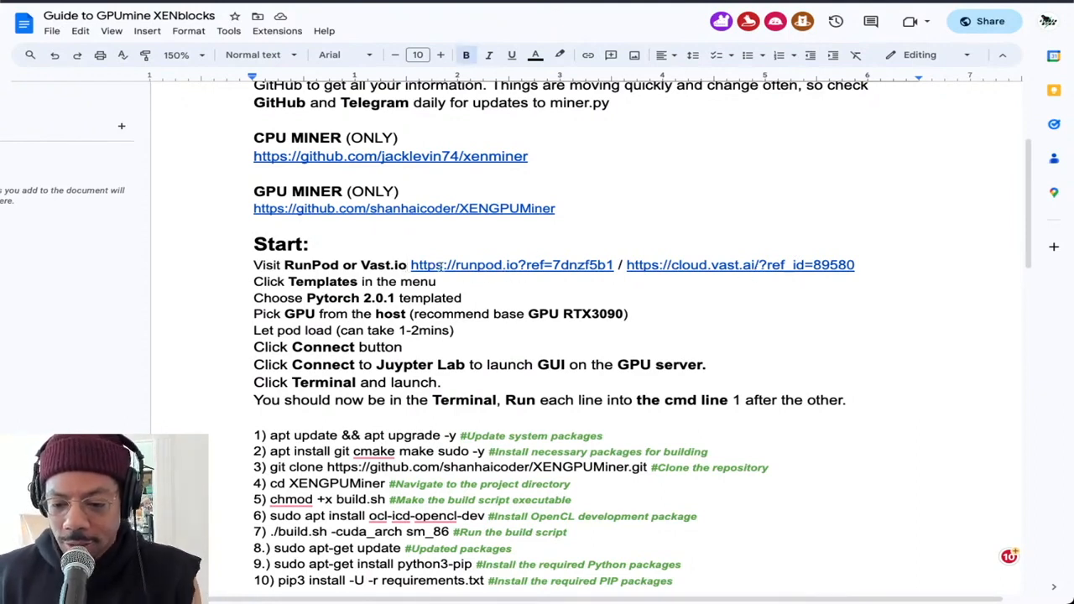
{"action": "key", "text": "BackSpace"}
{"action": "key", "text": "BackSpace"}
{"action": "type", "text": "ai"}
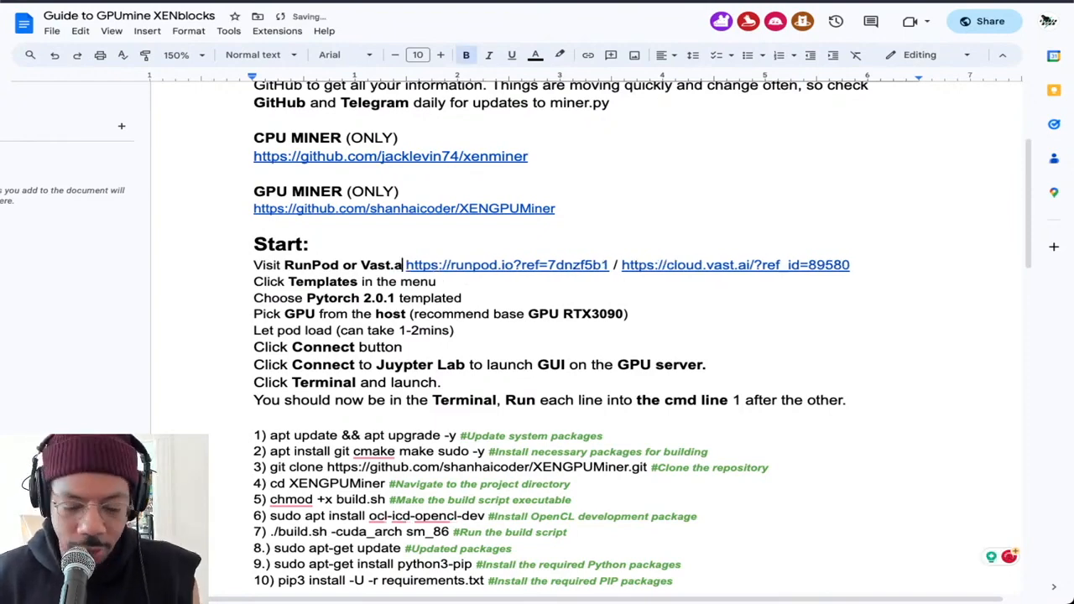
{"action": "left_click", "coordinate": [474, 290]}
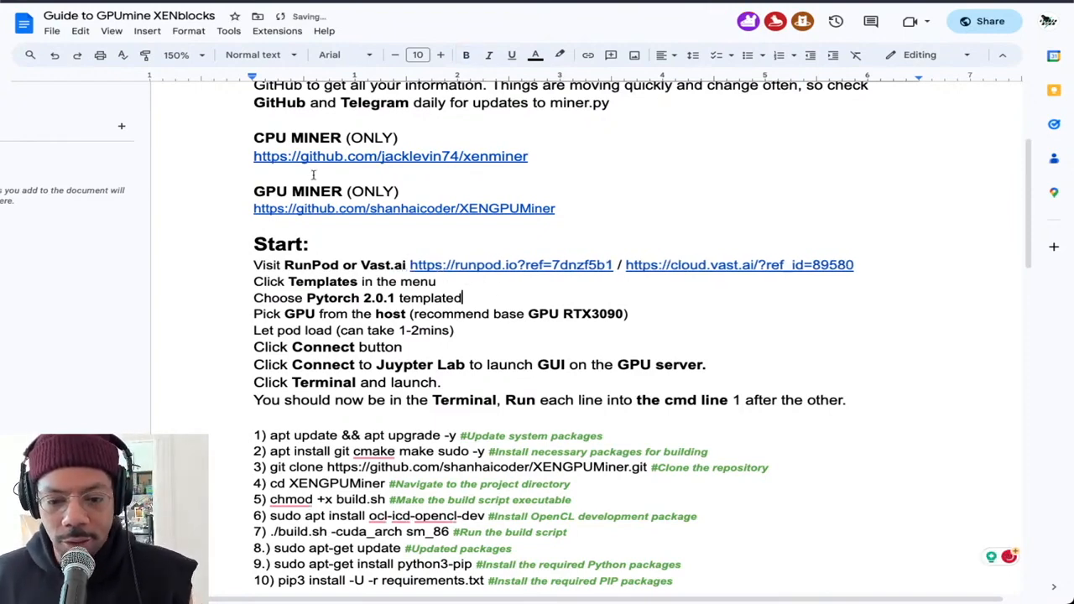
Skim the guide's links and numbered commands, and examine the active GPU count and hash rate in the enlarged original JupyterLab terminal
{"action": "scroll", "coordinate": [446, 169], "scroll_direction": "up", "scroll_amount": 3}
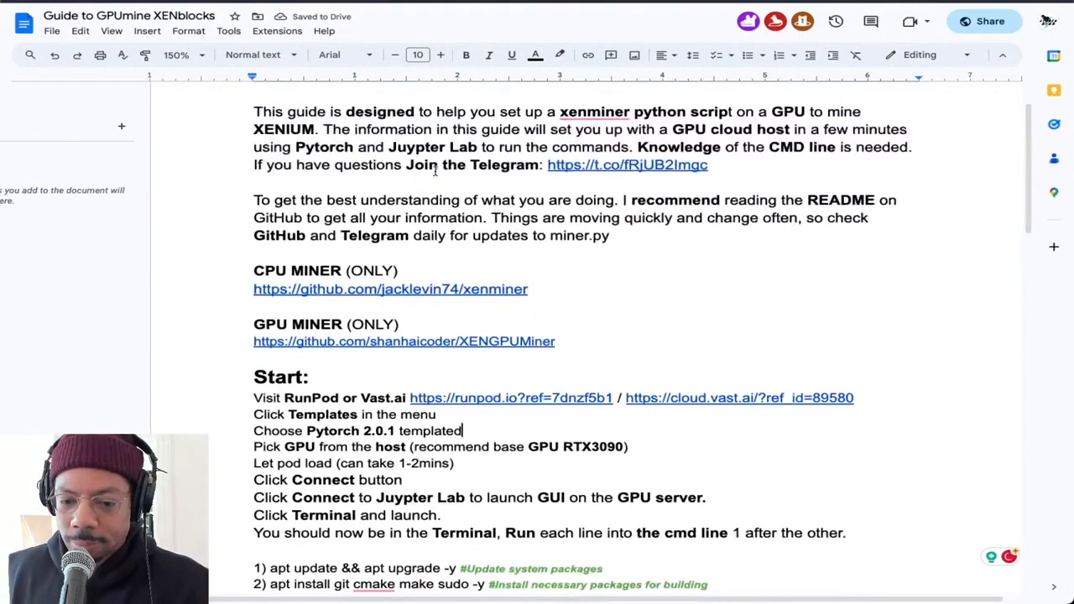
{"action": "scroll", "coordinate": [428, 177], "scroll_direction": "down", "scroll_amount": 2}
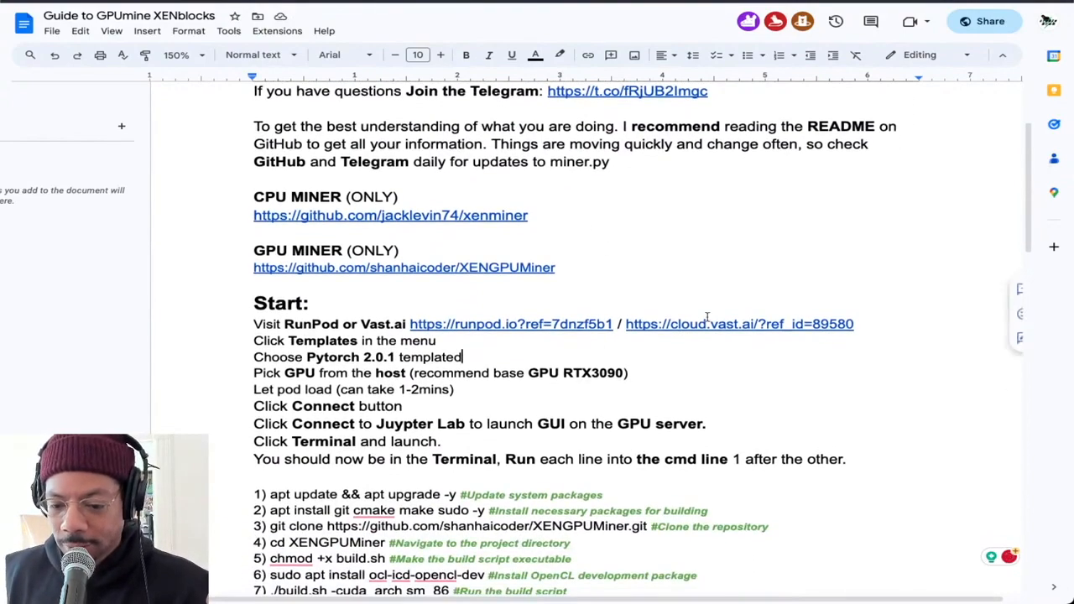
{"action": "scroll", "coordinate": [609, 213], "scroll_direction": "down", "scroll_amount": 10}
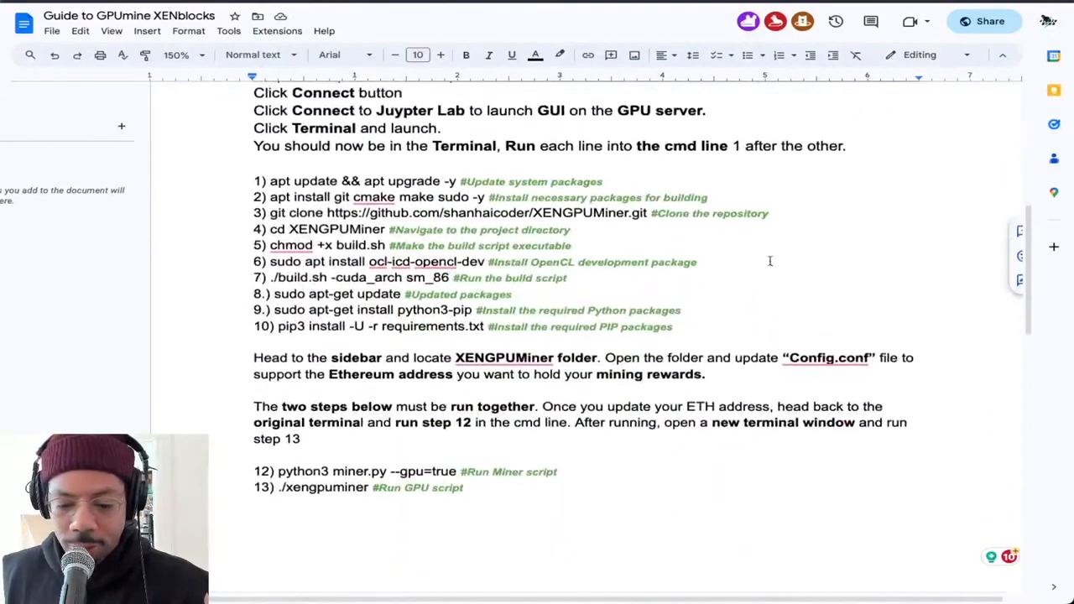
{"action": "scroll", "coordinate": [704, 270], "scroll_direction": "down", "scroll_amount": 6}
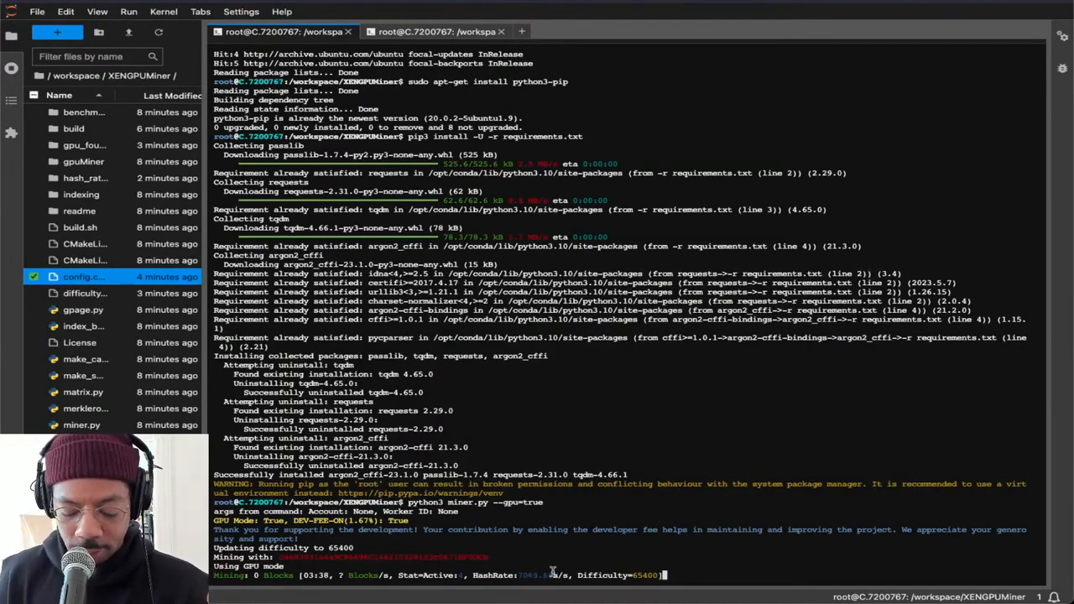
{"action": "key", "text": "ctrl+plus"}
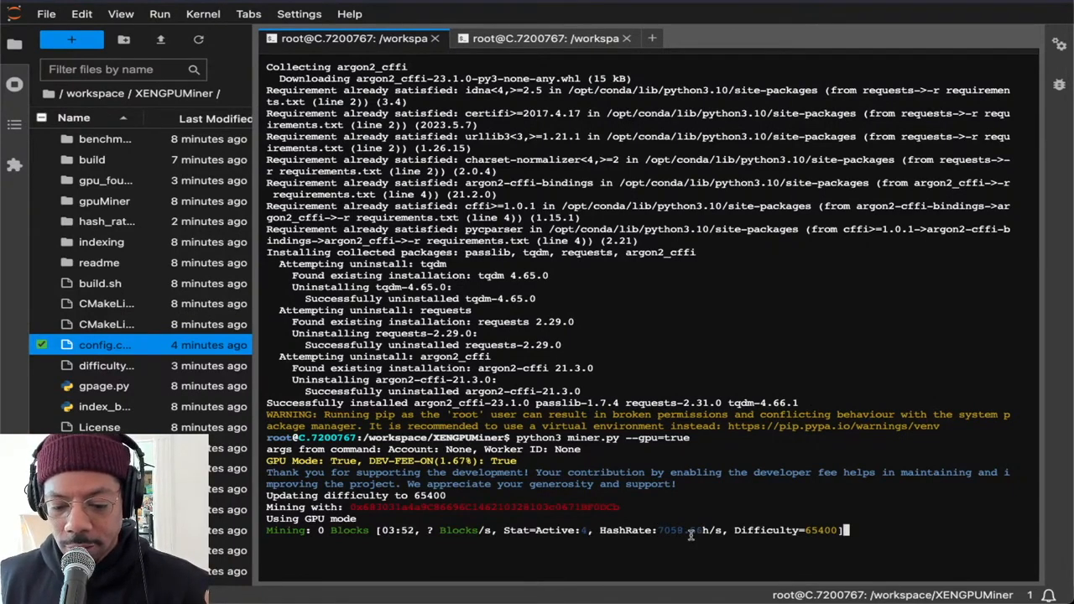
{"action": "double_click", "coordinate": [541, 530]}
{"action": "left_click_drag", "start_coordinate": [542, 530], "coordinate": [512, 533]}
{"action": "left_click", "coordinate": [554, 532]}
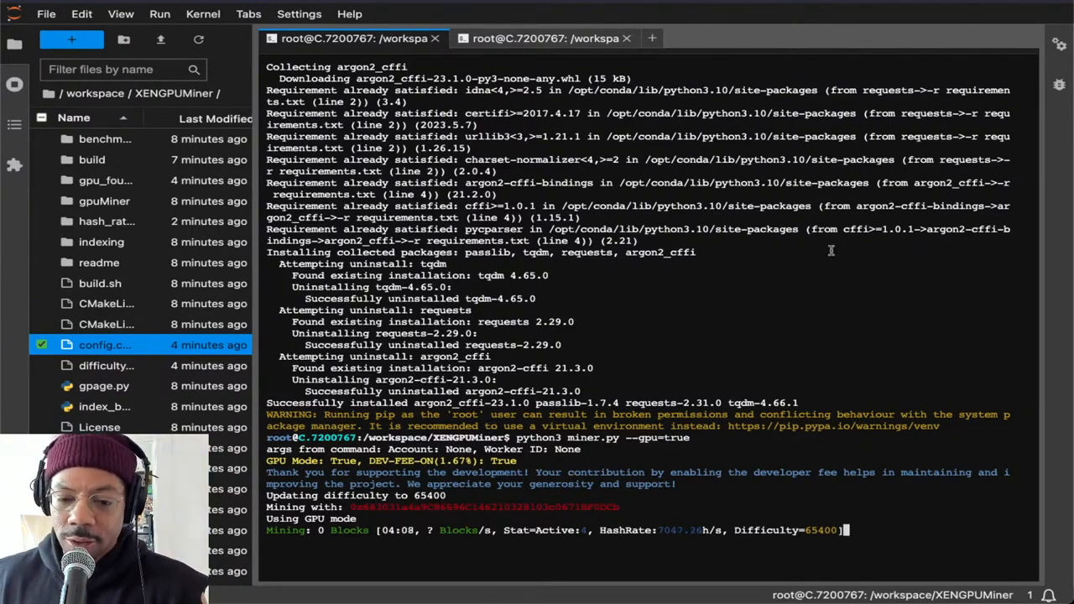
{"action": "scroll", "coordinate": [469, 355], "scroll_direction": "up", "scroll_amount": 1}
{"action": "scroll", "coordinate": [473, 398], "scroll_direction": "down", "scroll_amount": 1}
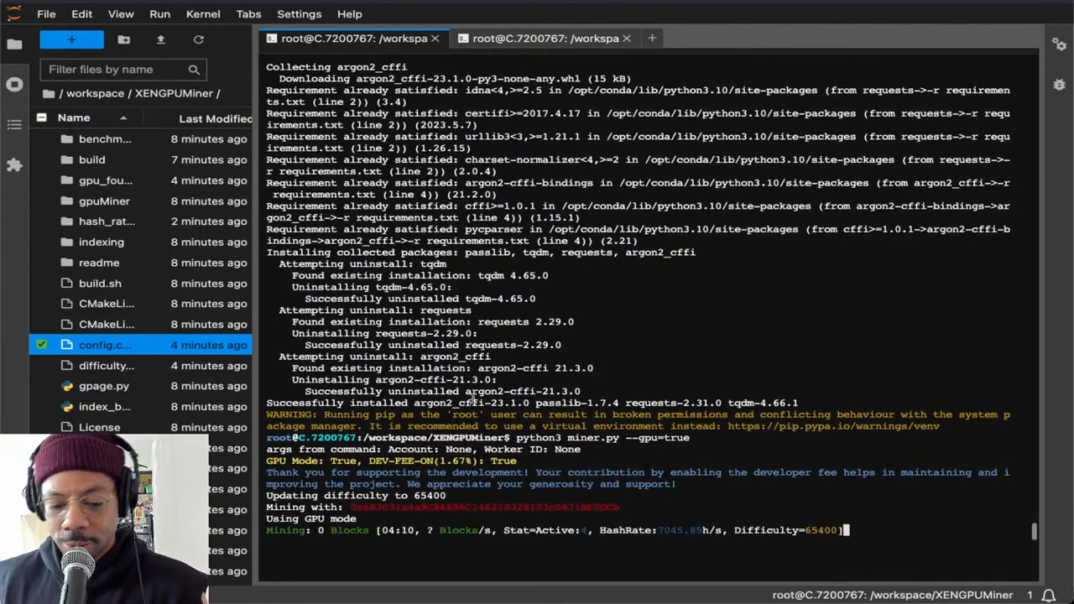